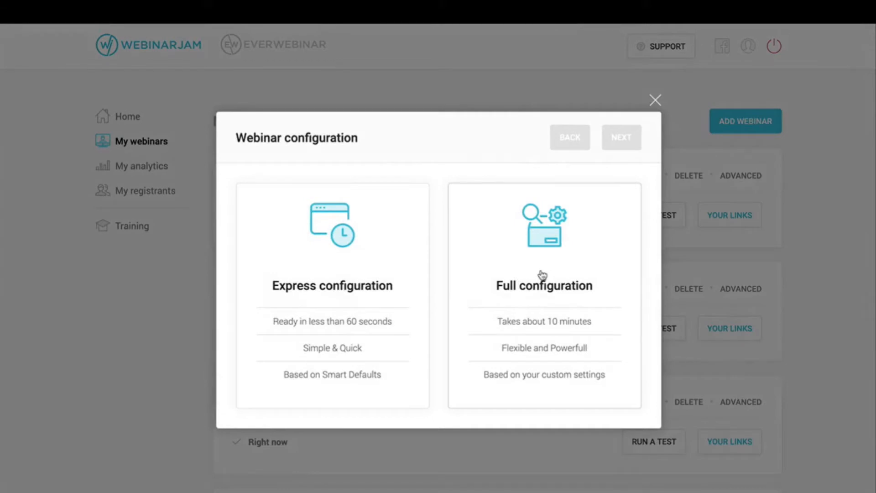
Step: Choose Full configuration for the new webinar and set it to Schedule for later
click(542, 276)
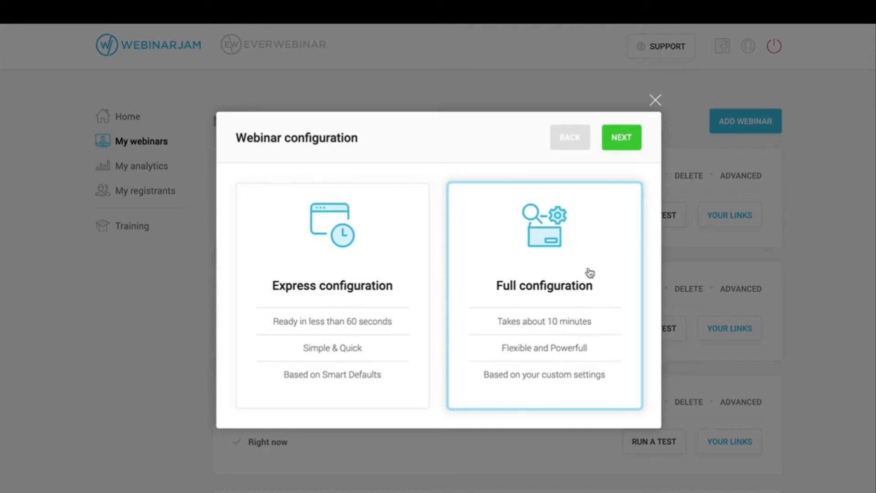
click(622, 139)
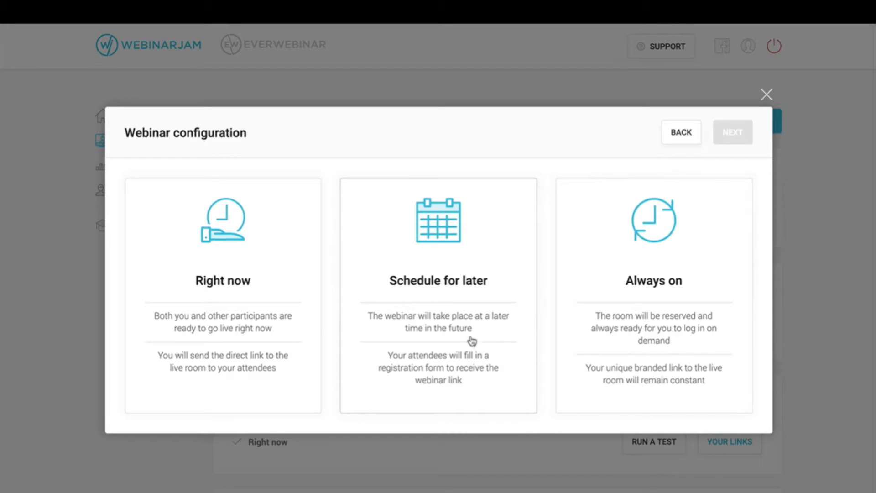
click(485, 261)
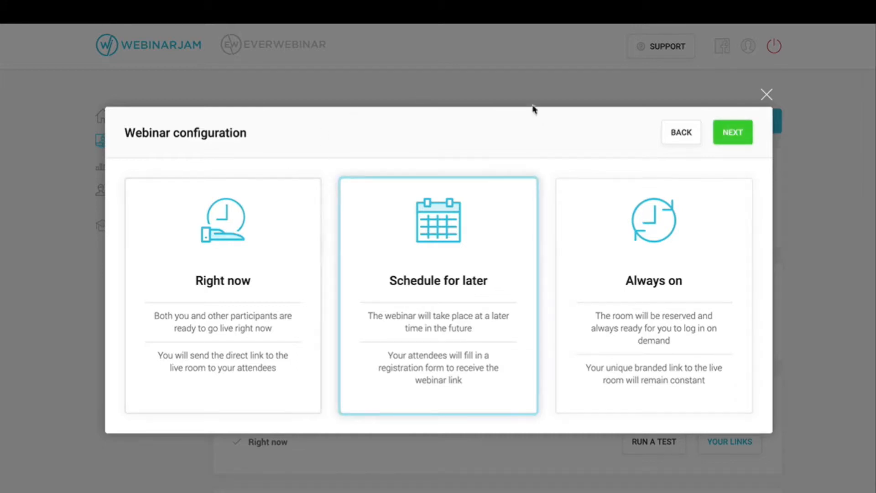
click(736, 133)
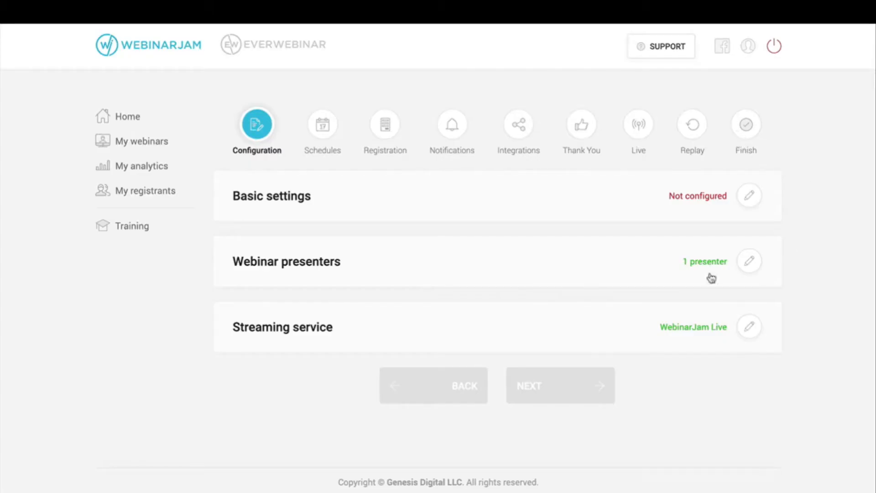
Step: Open the Basic settings form and place the cursor in the Webinar name field
click(750, 200)
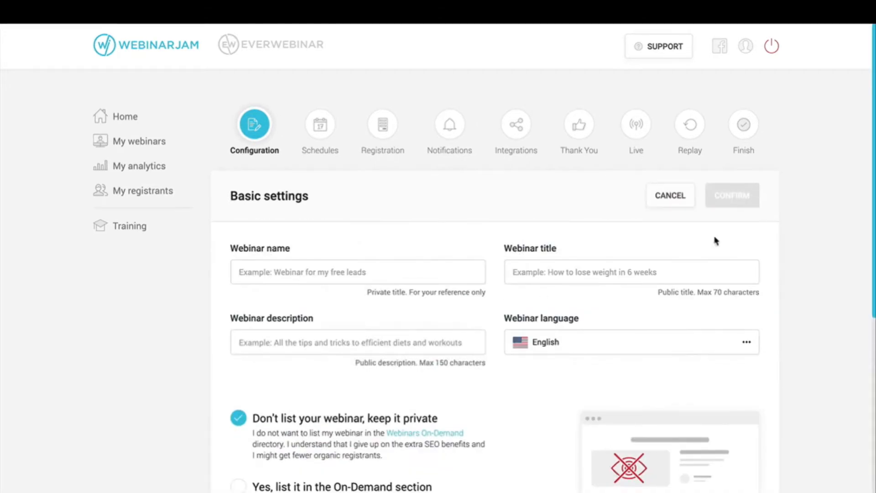
scroll(478, 279, down, 3)
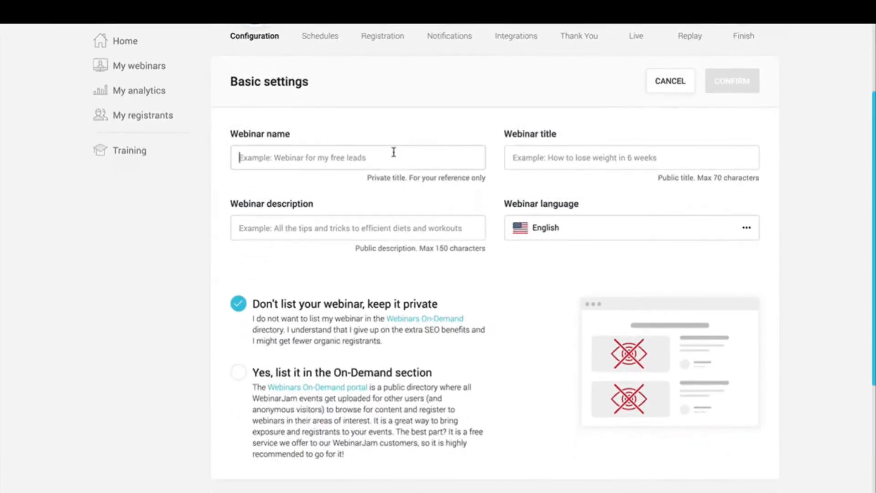
scroll(283, 155, up, 1)
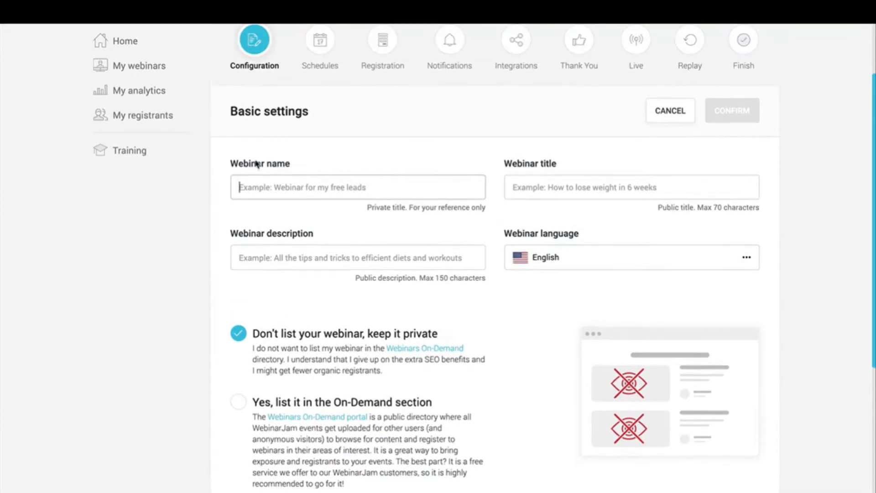
drag(226, 165, 294, 166)
scroll(292, 160, up, 1)
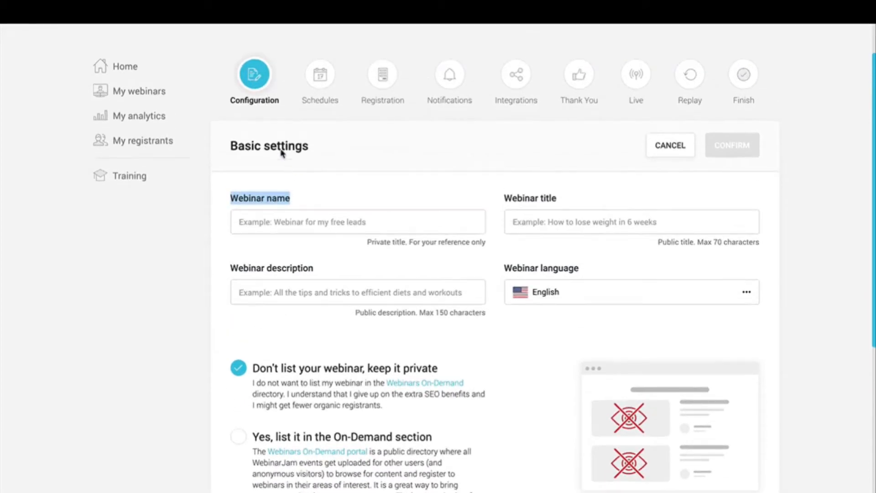
click(156, 97)
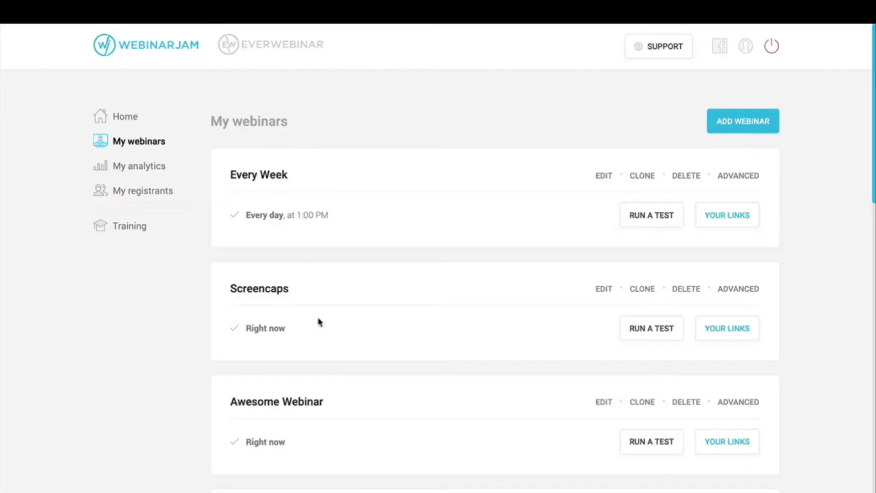
triple_click(293, 400)
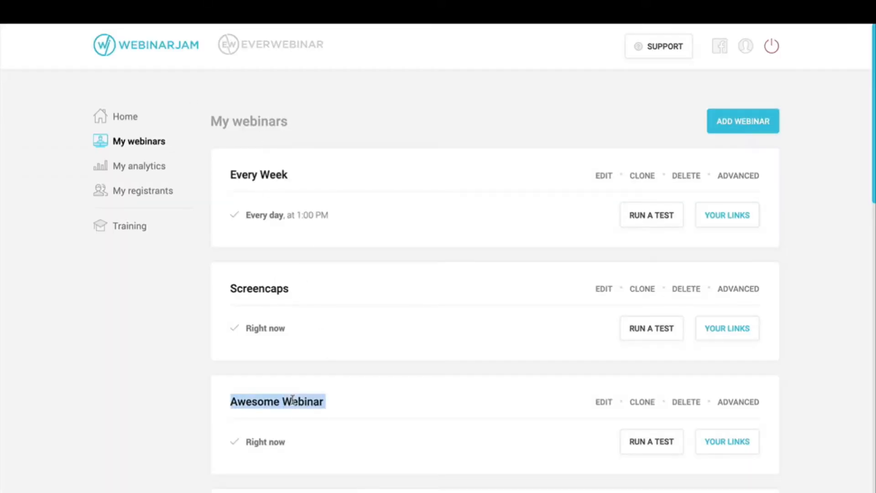
double_click(268, 288)
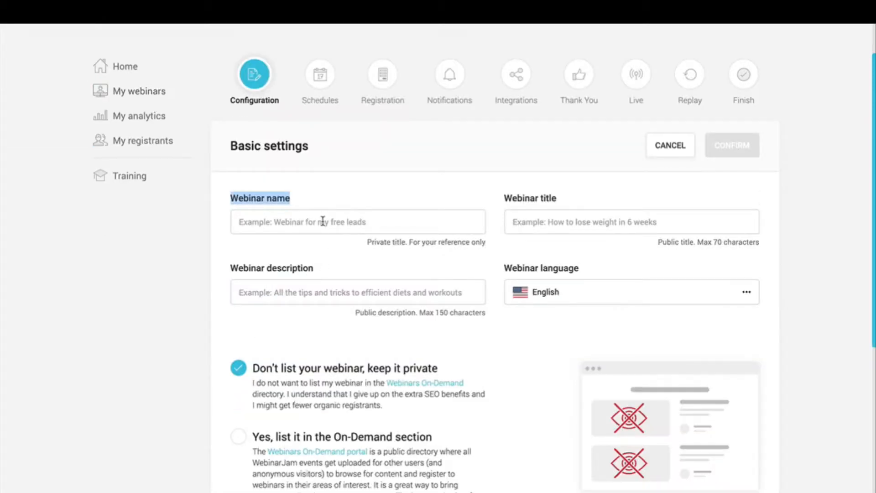
click(323, 222)
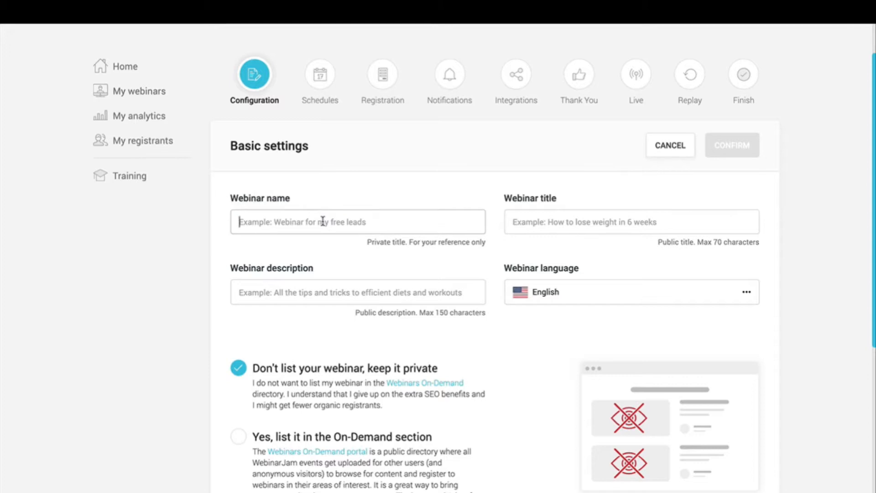
Step: Fill in the webinar name and title, and describe it as 'This is something registrants'
text(This is)
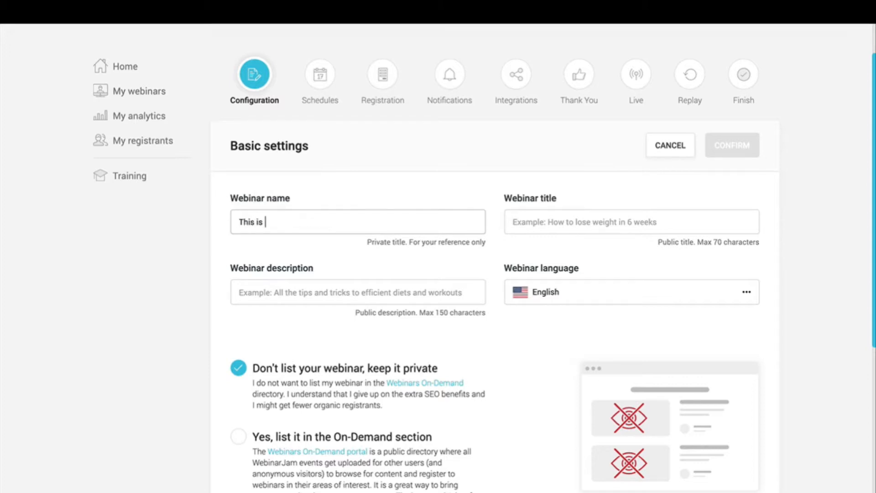
text( he Tutorial Webinar)
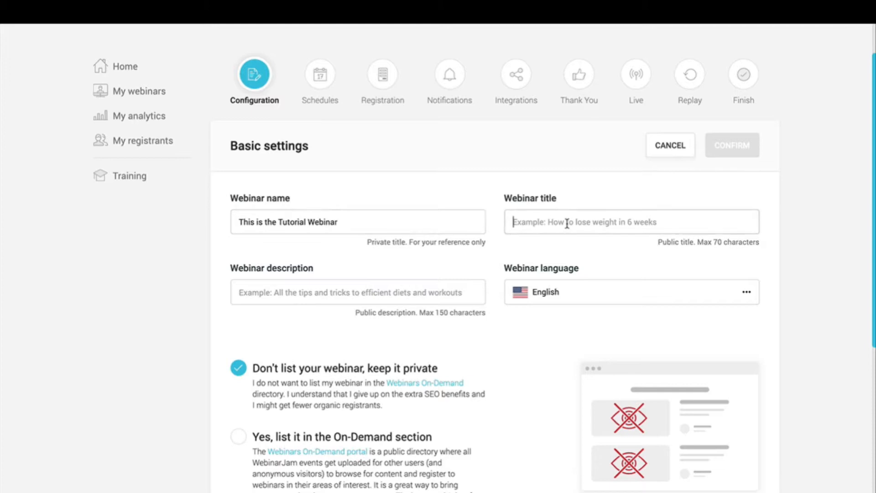
text(THIS is the actual title)
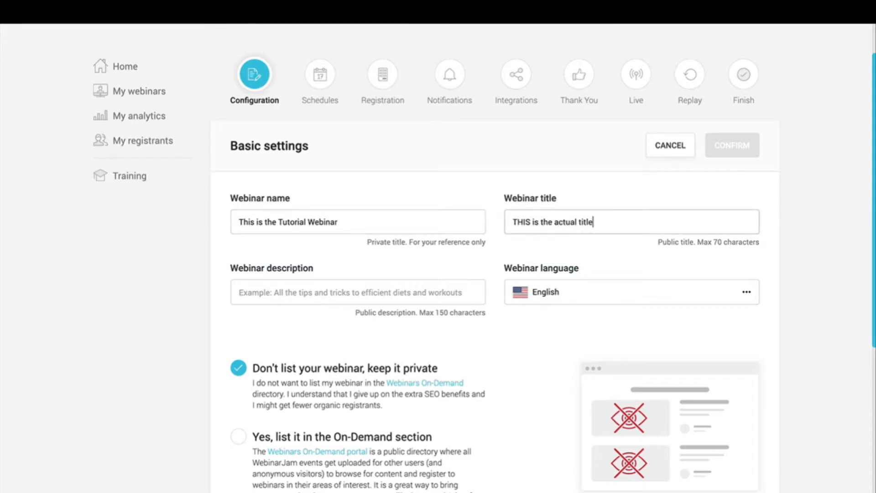
triple_click(587, 222)
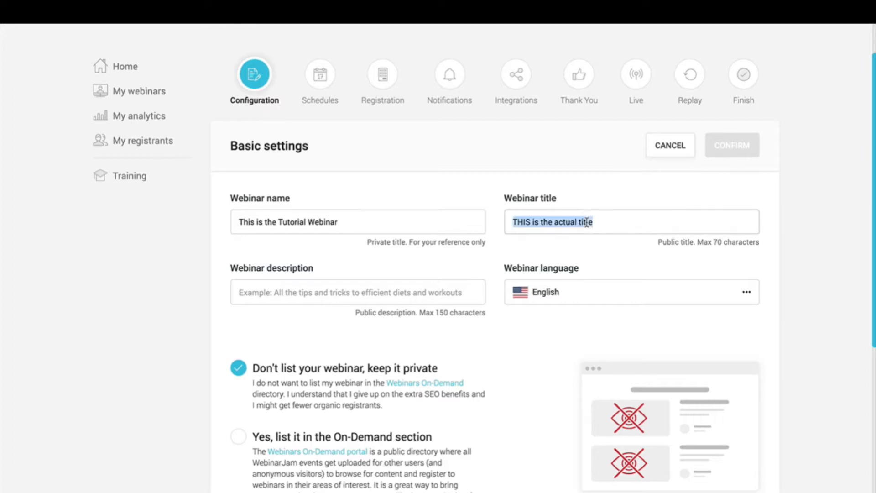
triple_click(637, 225)
click(583, 190)
click(369, 293)
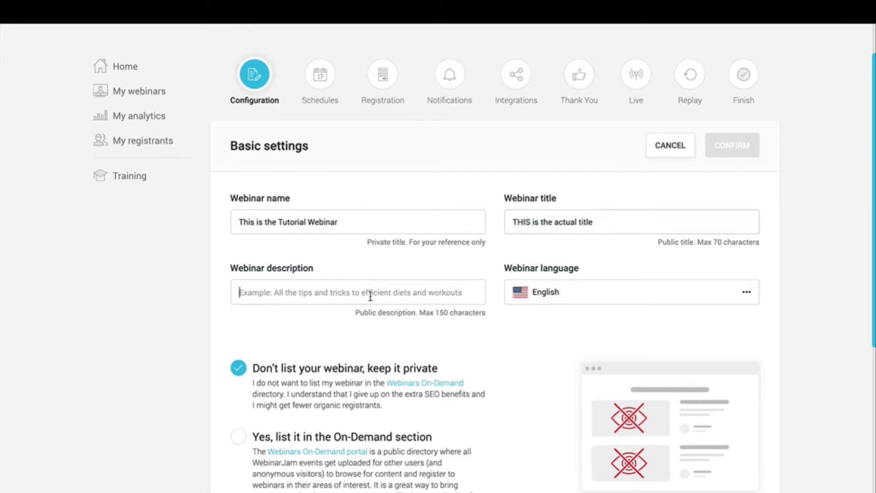
text(This is)
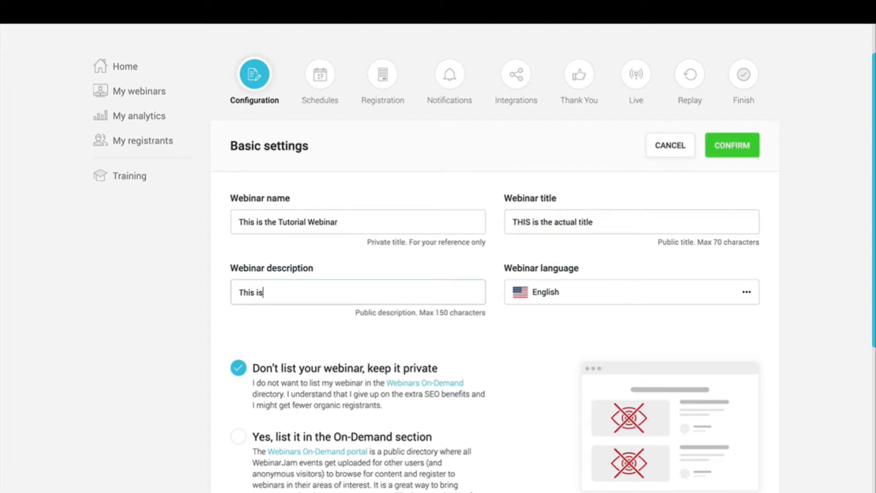
text( something registrants see)
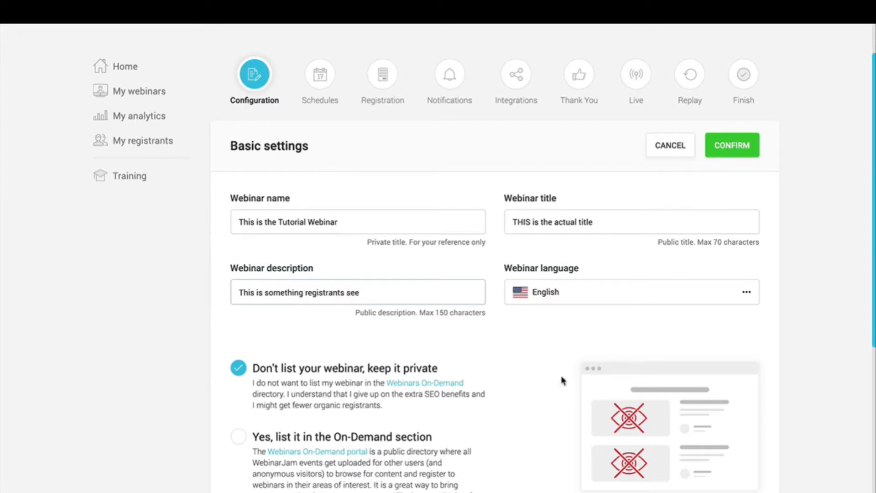
Step: Keep English as the language and list the webinar in the On-Demand section
scroll(563, 382, down, 3)
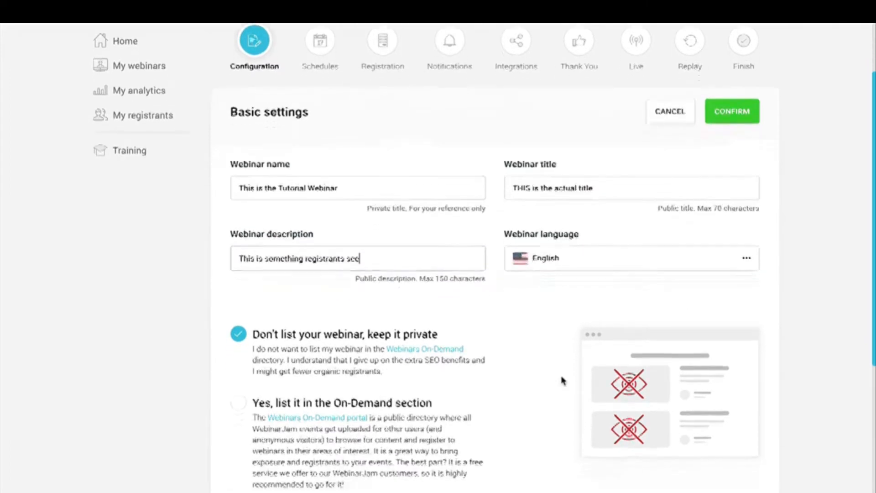
click(603, 172)
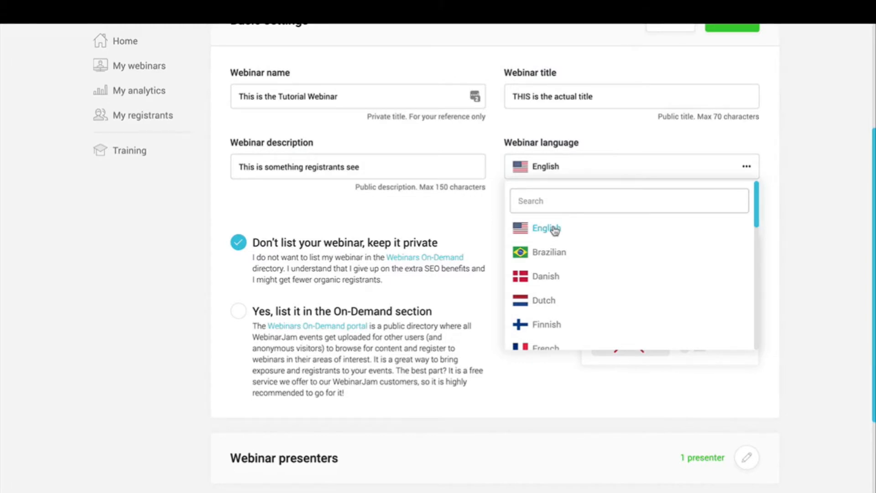
scroll(554, 231, down, 11)
scroll(554, 231, up, 4)
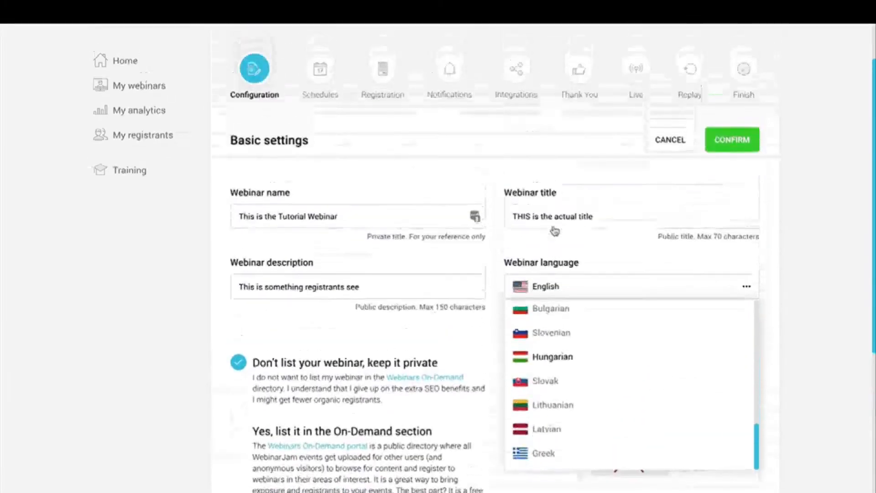
click(784, 298)
scroll(784, 298, down, 2)
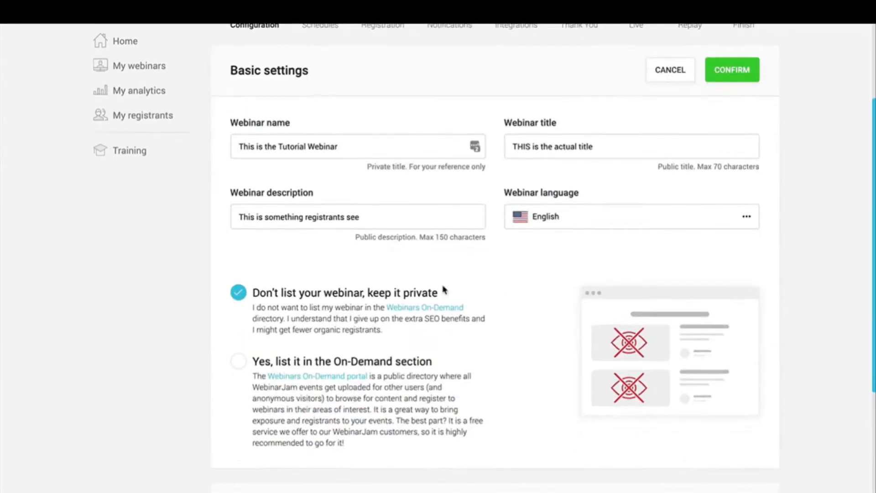
scroll(321, 342, down, 1)
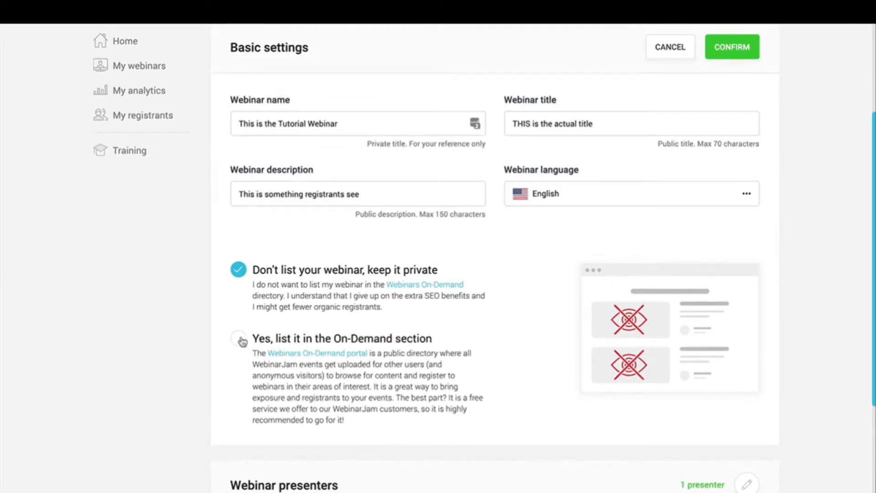
click(239, 339)
scroll(472, 320, down, 3)
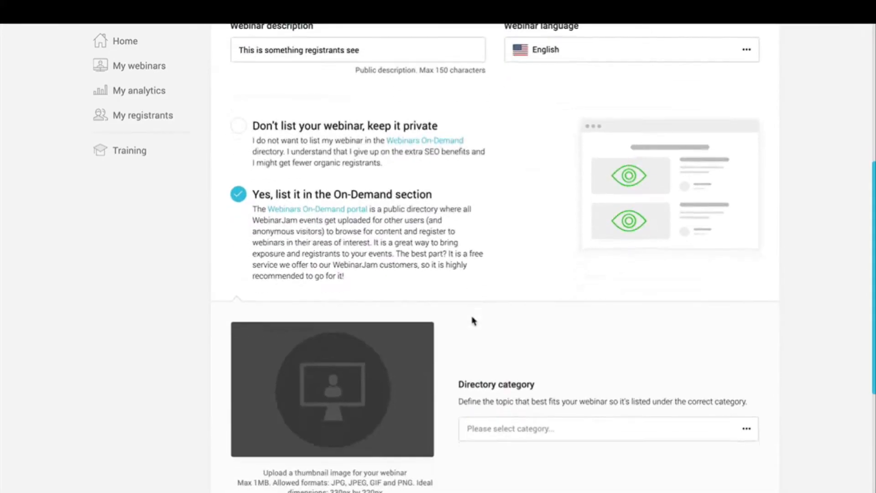
Step: Browse the Webinars On-Demand portal, filtering to Cooking and food, before returning to the listing settings
click(322, 213)
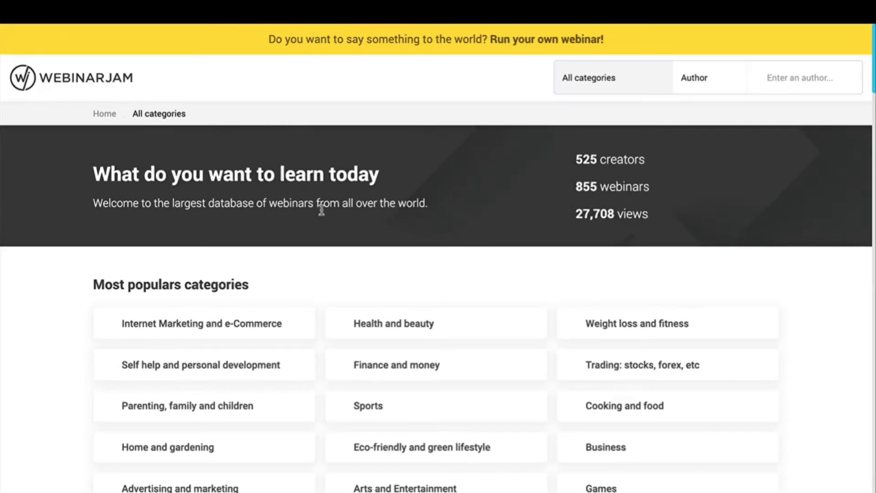
scroll(434, 314, down, 12)
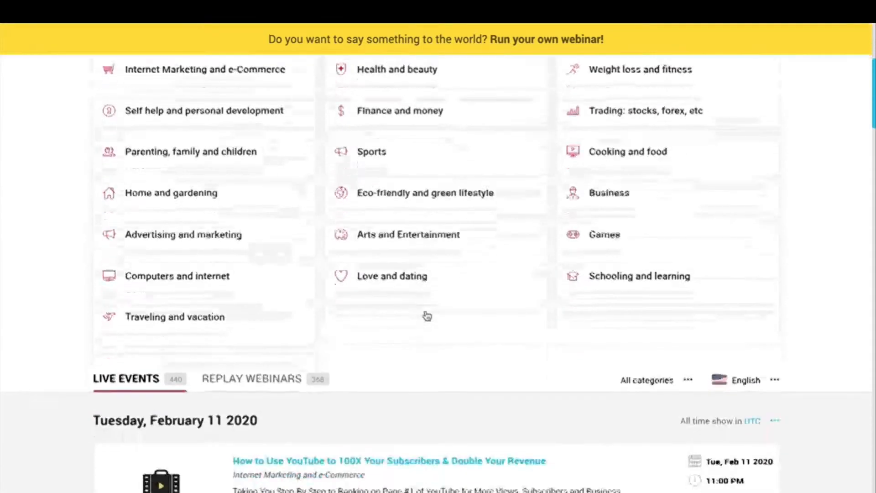
scroll(427, 315, down, 14)
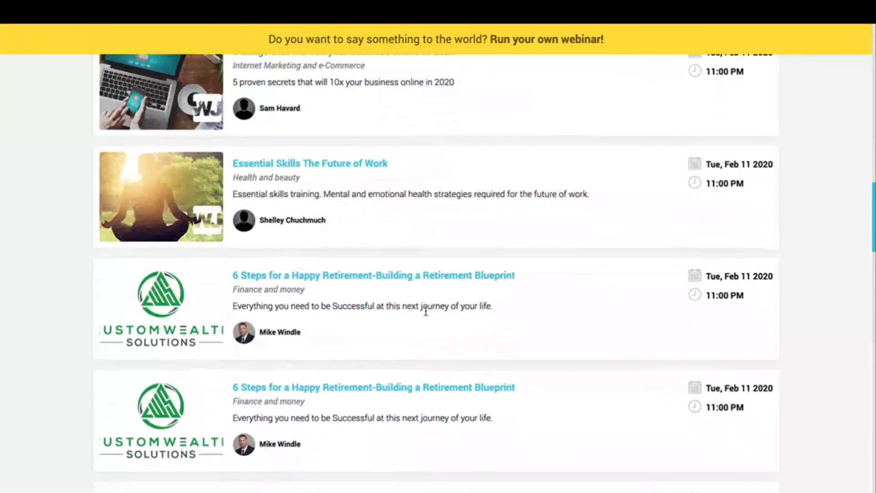
scroll(426, 315, down, 3)
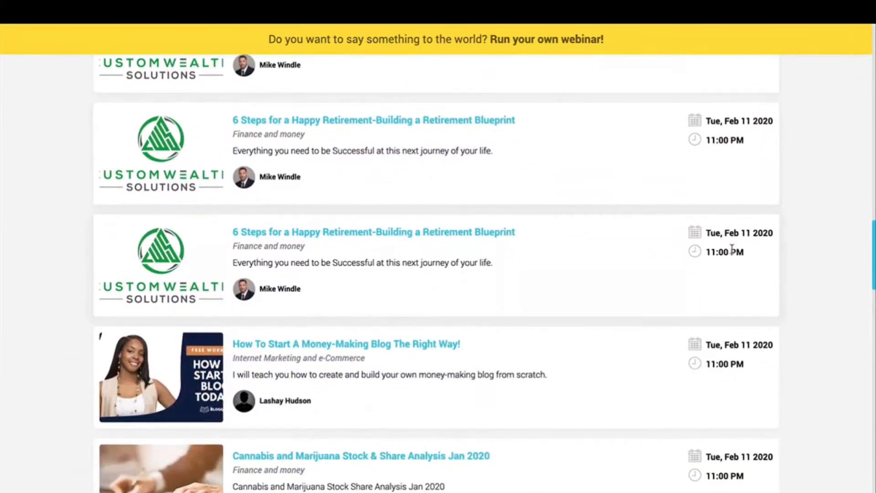
scroll(736, 255, down, 5)
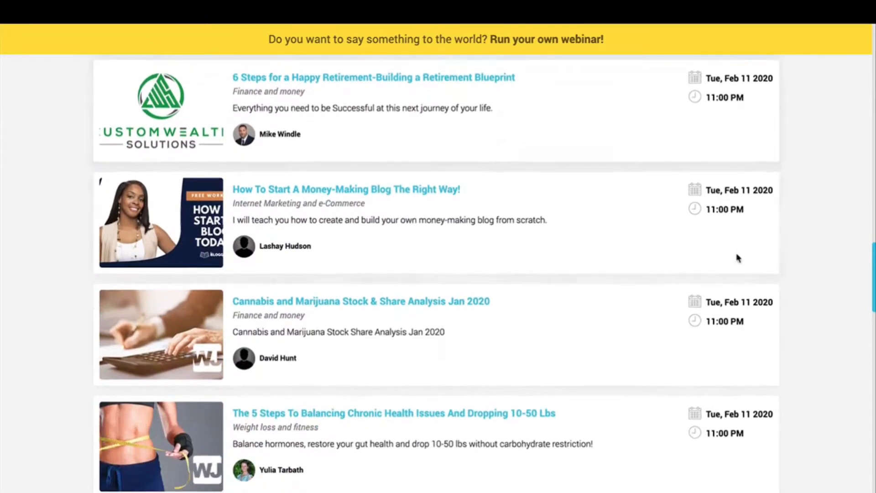
scroll(738, 258, down, 4)
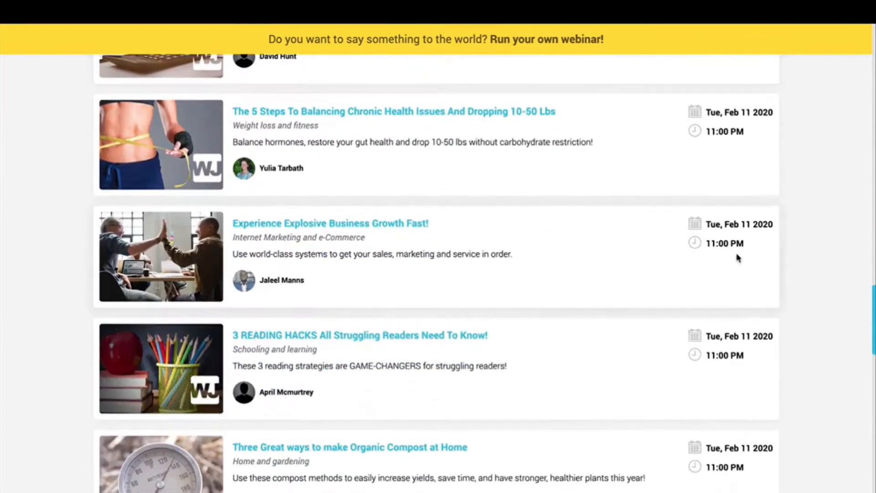
scroll(738, 258, up, 6)
scroll(737, 257, up, 15)
scroll(735, 256, down, 8)
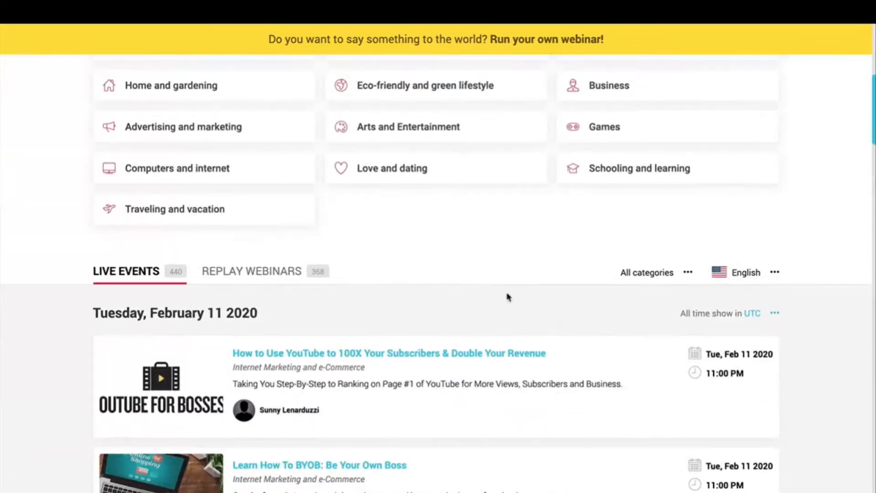
scroll(508, 295, up, 3)
scroll(507, 296, up, 4)
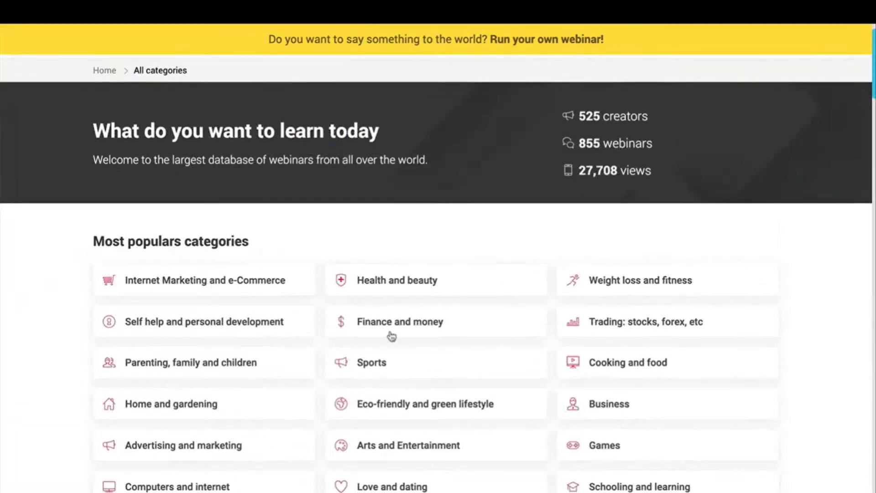
click(661, 363)
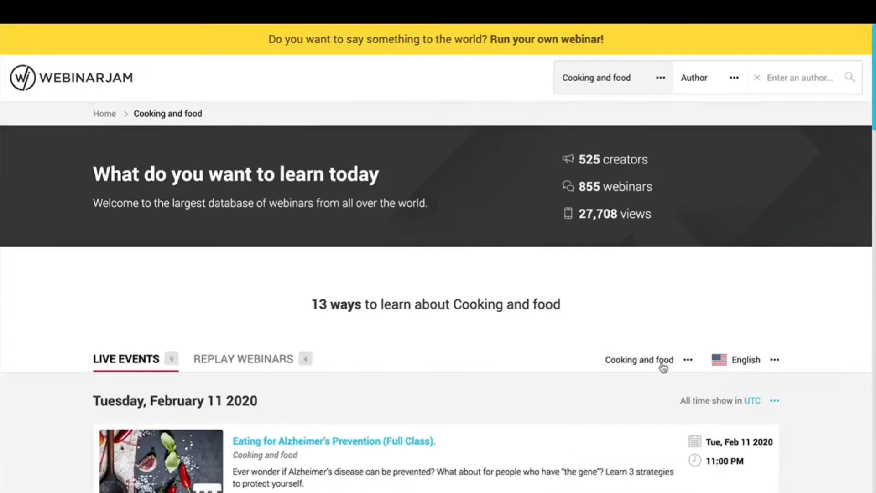
scroll(664, 368, down, 3)
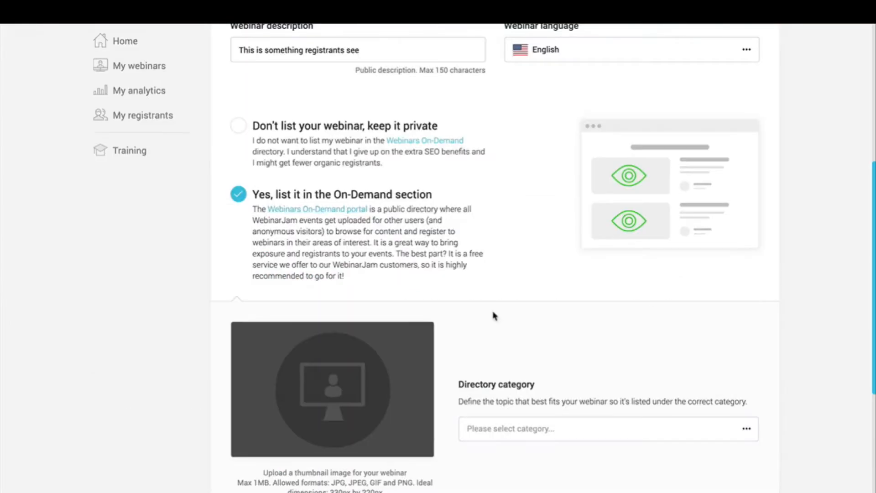
scroll(493, 313, down, 2)
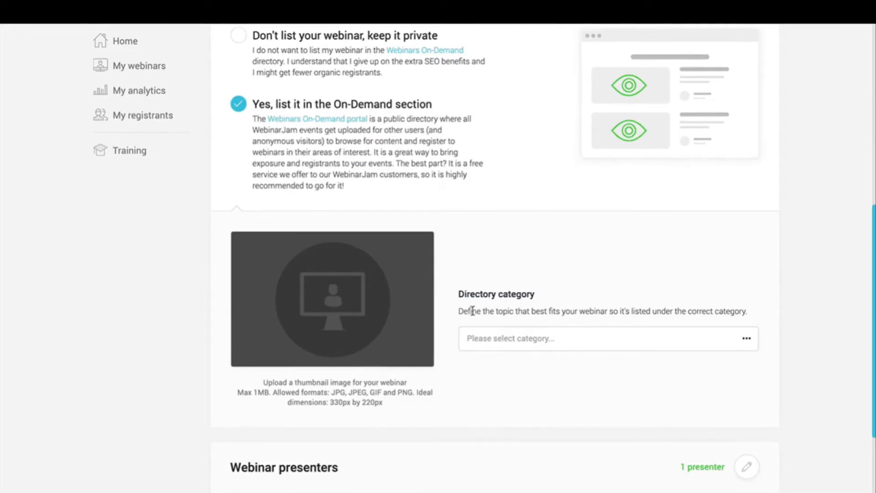
Step: Pick Internet Marketing and e-Commerce as category, then keep the webinar private and confirm Basic settings
click(534, 343)
scroll(535, 345, down, 1)
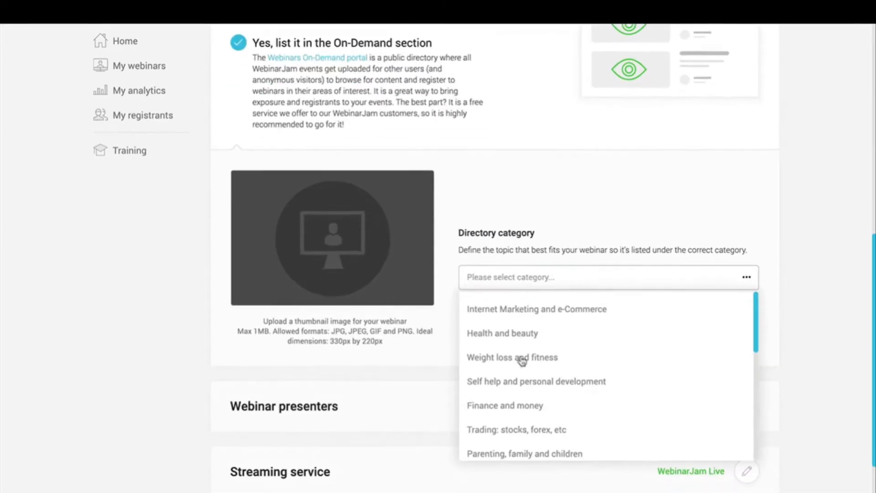
click(524, 316)
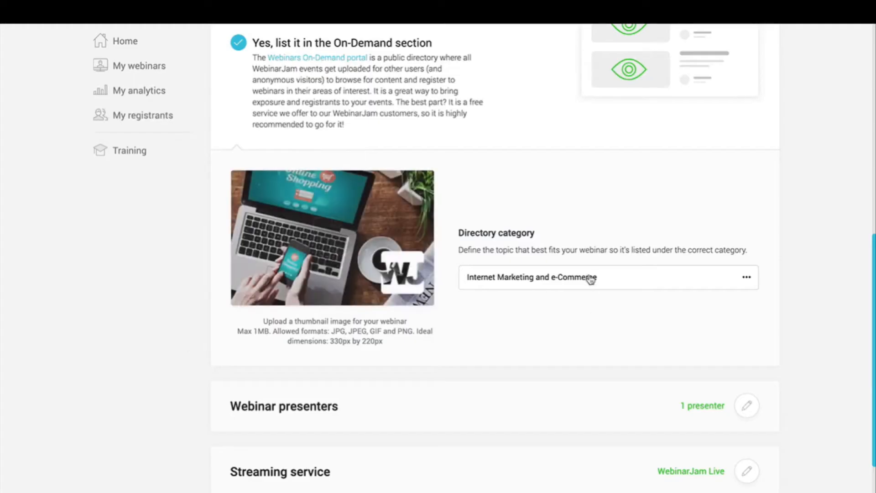
scroll(589, 279, up, 3)
scroll(589, 279, up, 2)
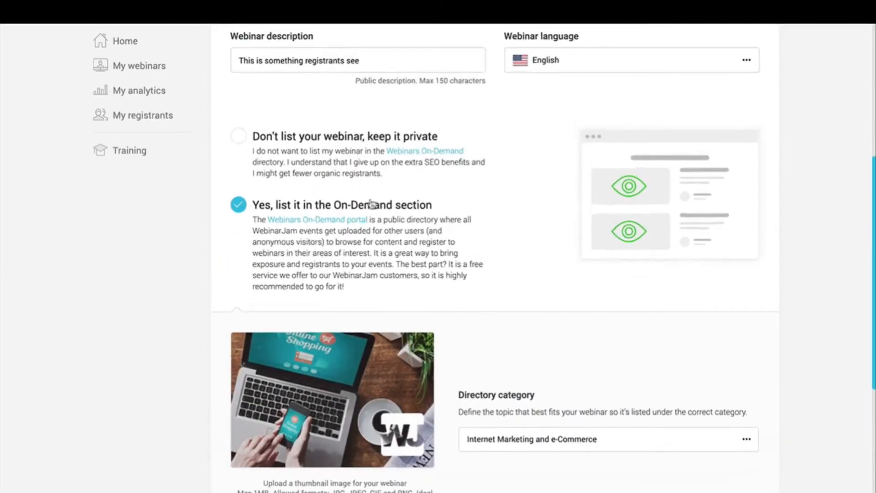
click(239, 137)
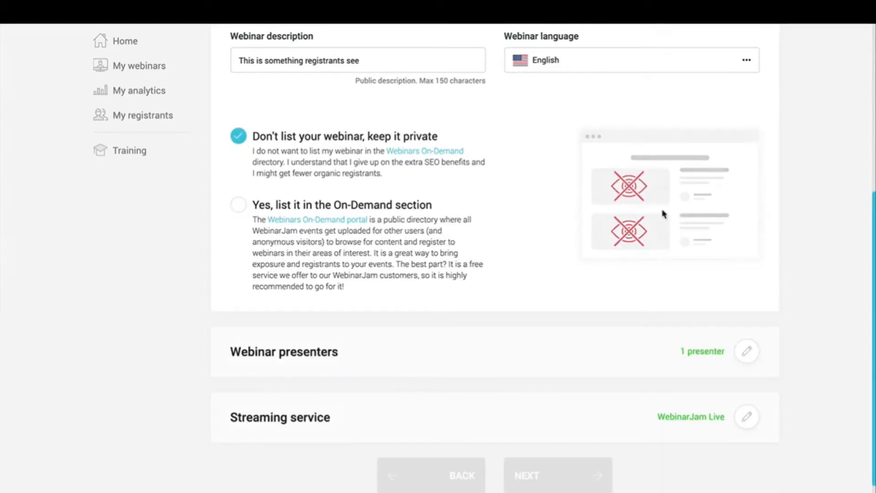
scroll(666, 215, up, 5)
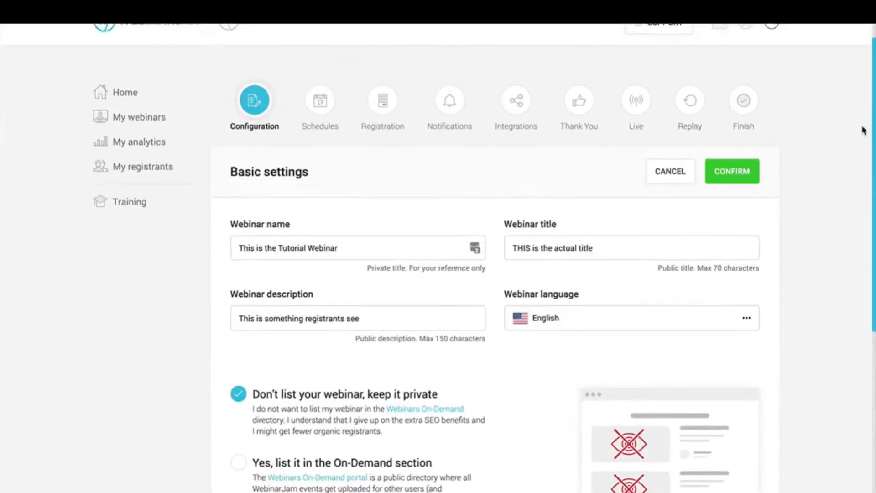
click(739, 174)
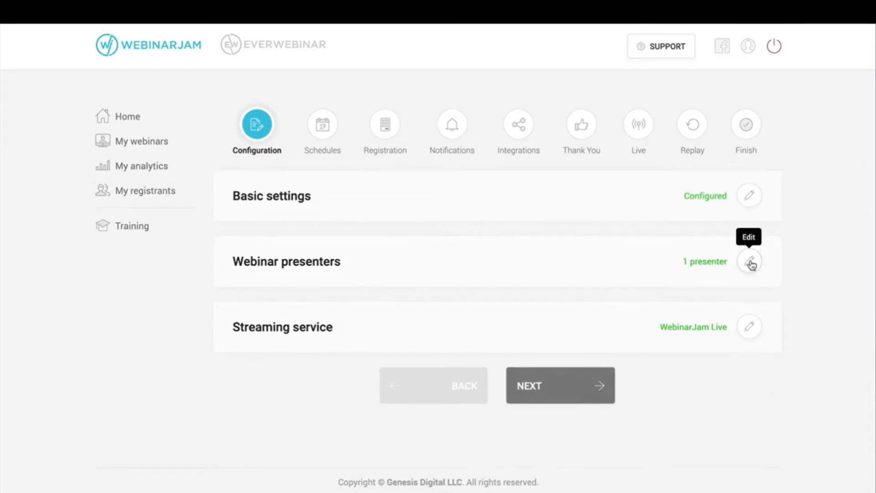
Step: Add a new team member as Moderator with their full name and e-mail address
click(751, 262)
scroll(664, 397, down, 1)
scroll(664, 397, down, 2)
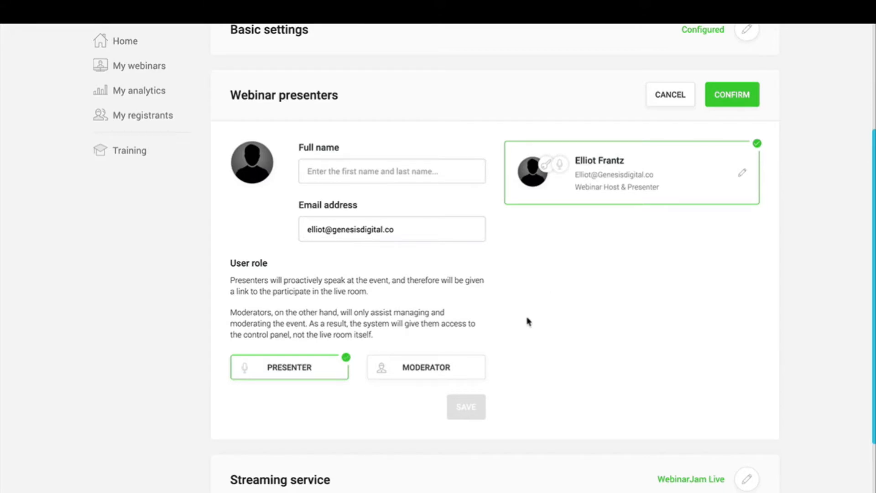
click(422, 373)
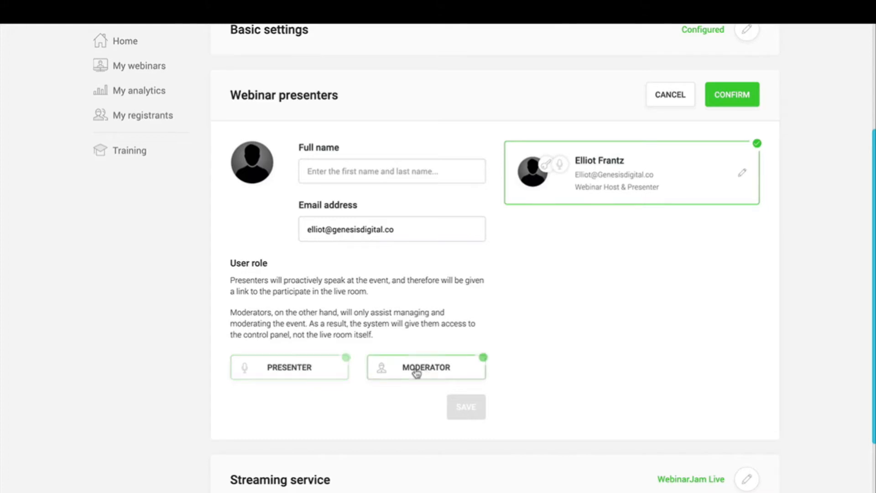
click(377, 168)
text(Tammy)
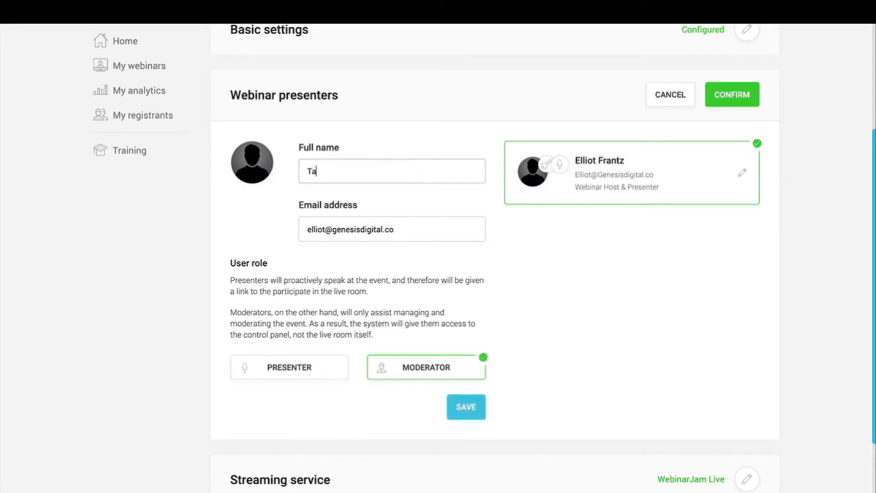
double_click(408, 218)
key(ctrl+a)
text(t)
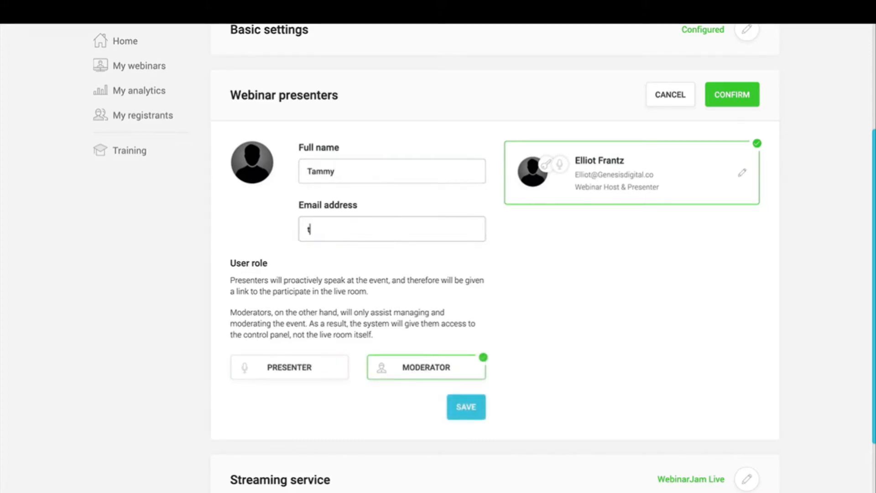
text(ammy@example.com)
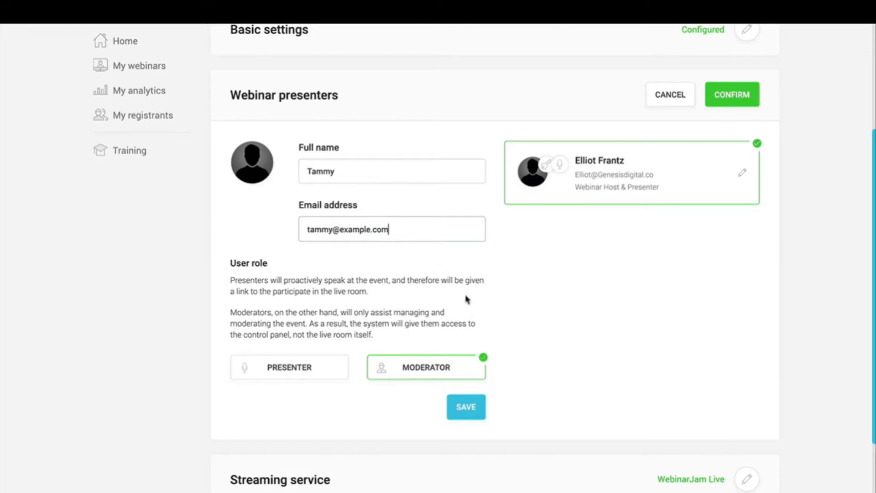
click(465, 412)
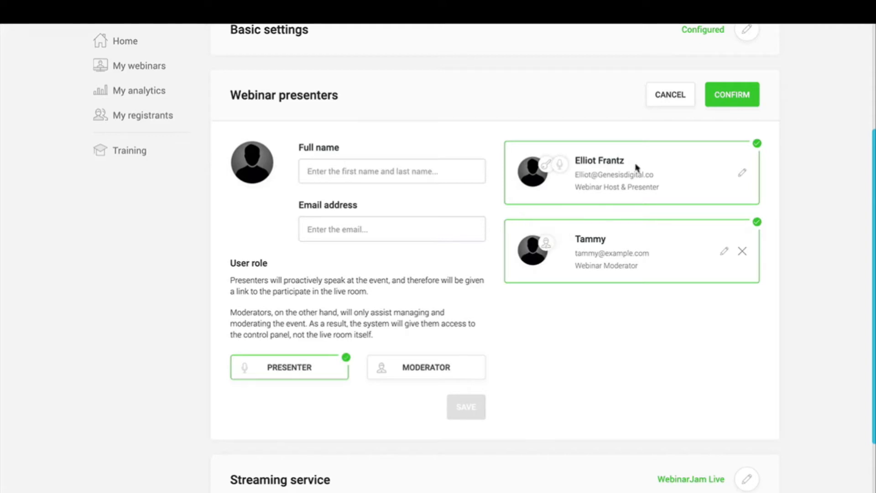
triple_click(638, 175)
click(665, 178)
Step: Replace the domain of the host presenter's e-mail address, skip the profile image, and save
click(742, 177)
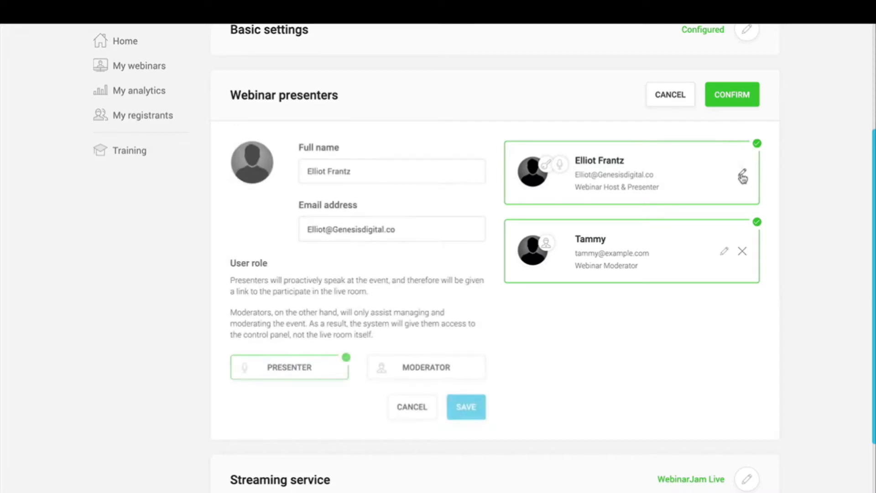
triple_click(321, 170)
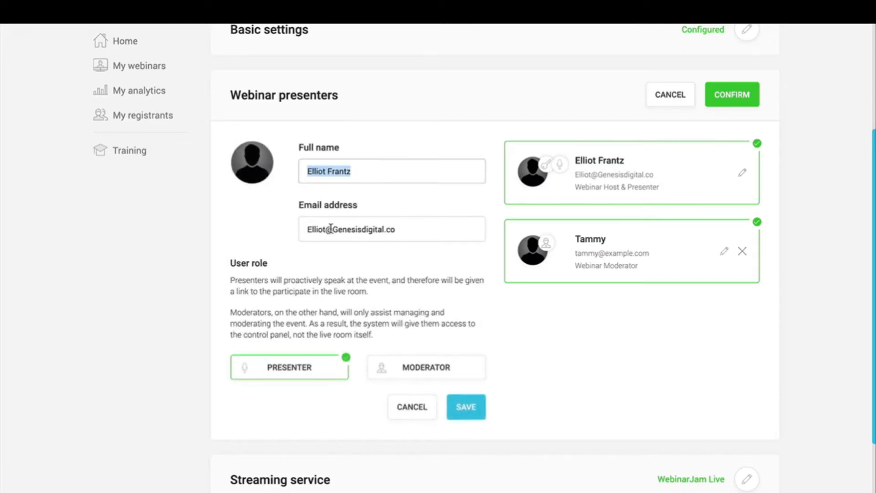
triple_click(331, 229)
click(360, 229)
double_click(361, 230)
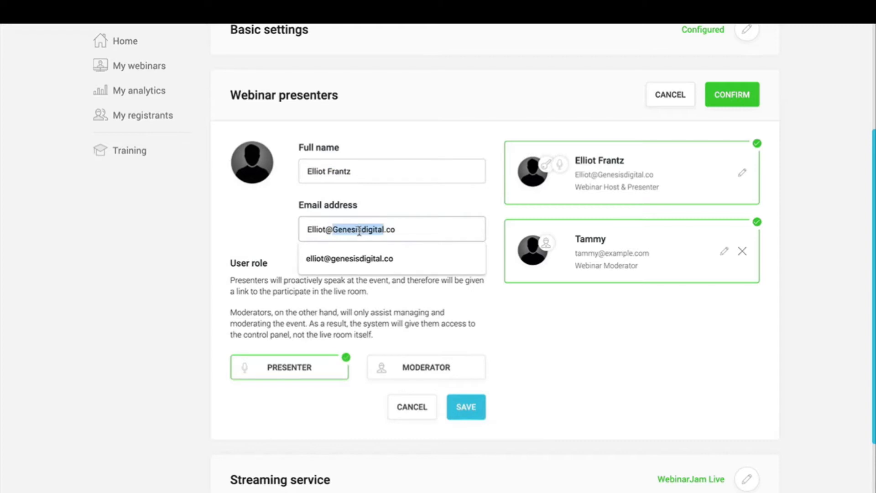
drag(360, 230, 396, 229)
text(example.com)
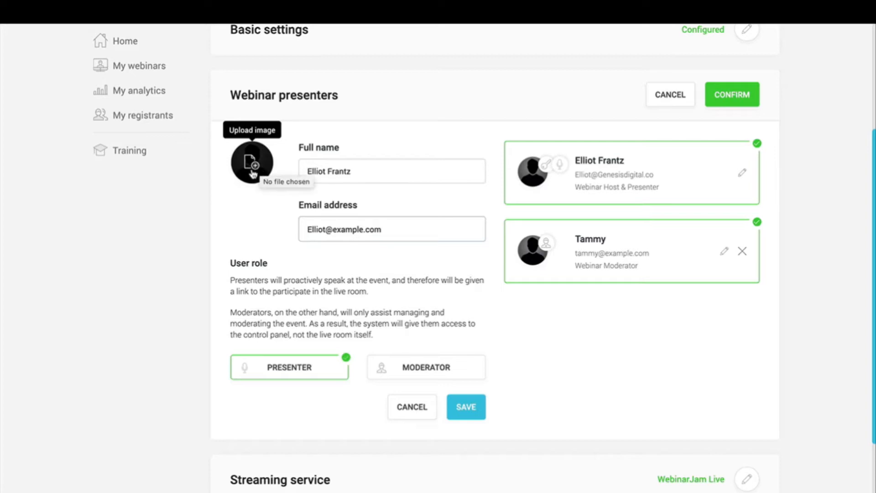
click(252, 173)
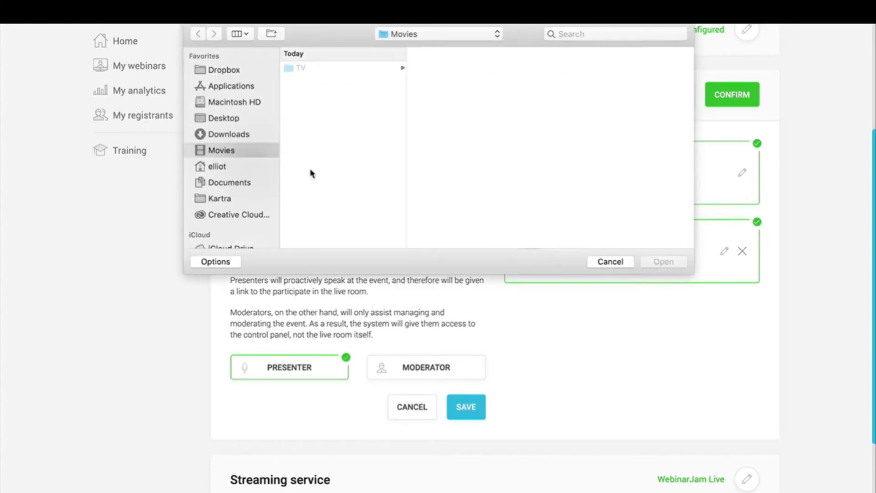
click(621, 265)
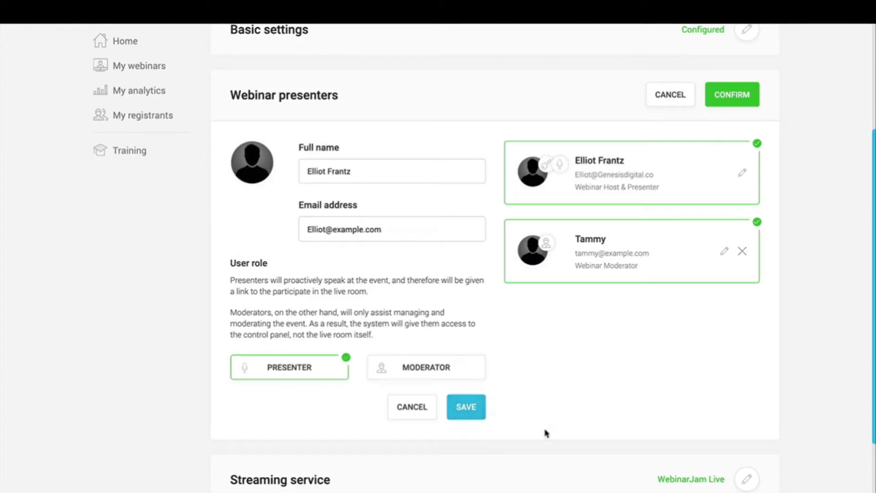
click(467, 410)
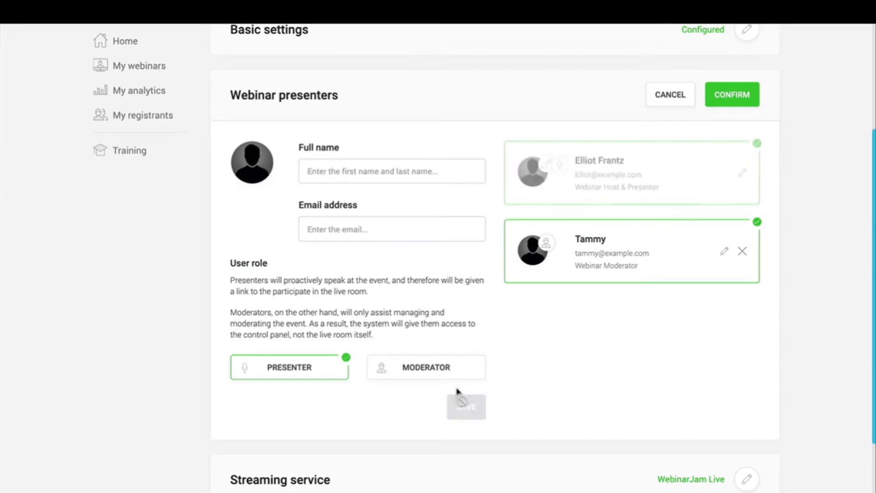
Step: Confirm the presenters list with its 2 presenters
triple_click(609, 177)
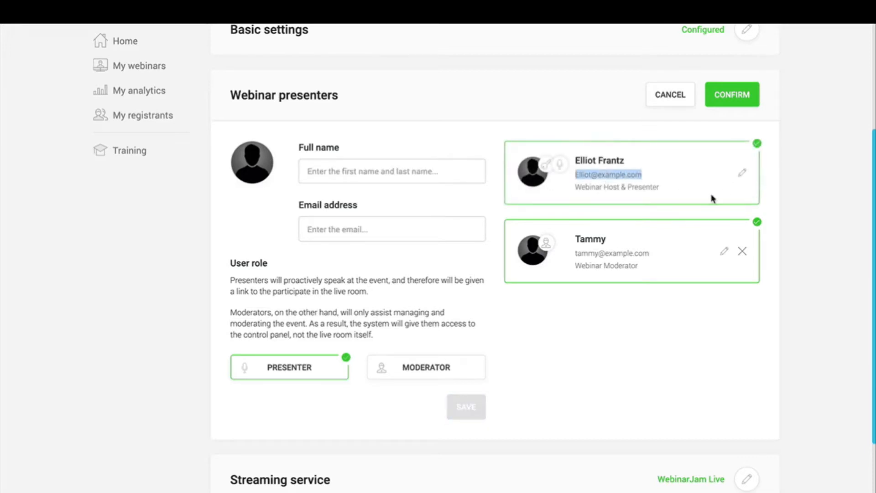
click(654, 178)
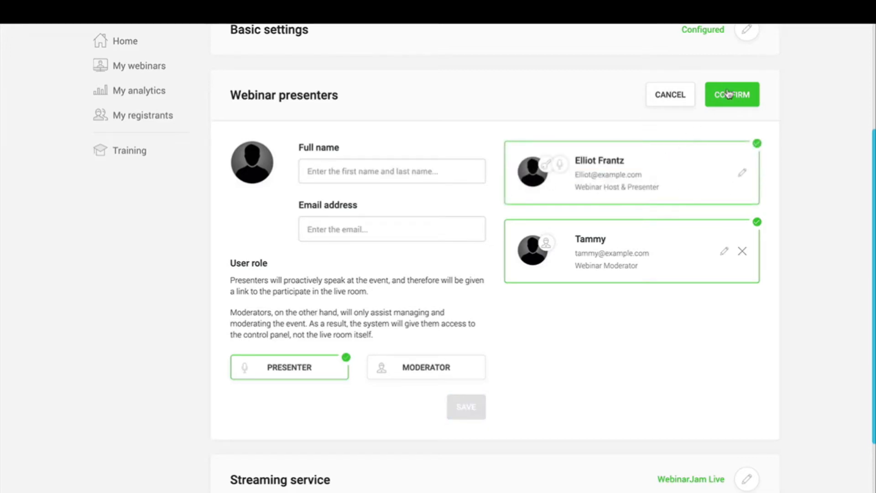
click(746, 103)
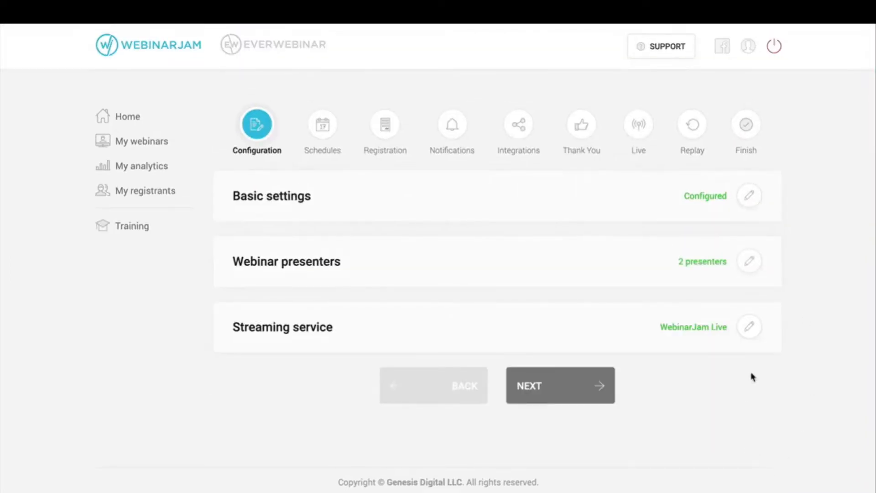
Step: Select YouTube Live as the webinar's streaming service
click(749, 328)
scroll(749, 334, down, 3)
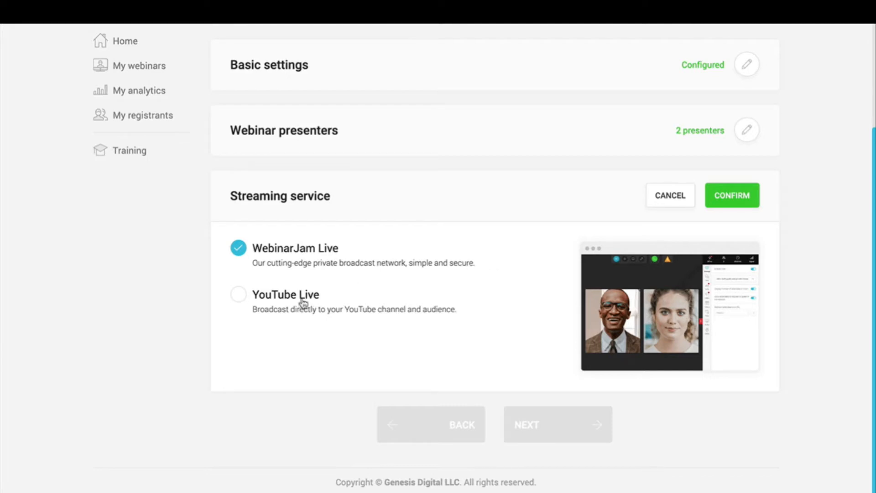
click(254, 294)
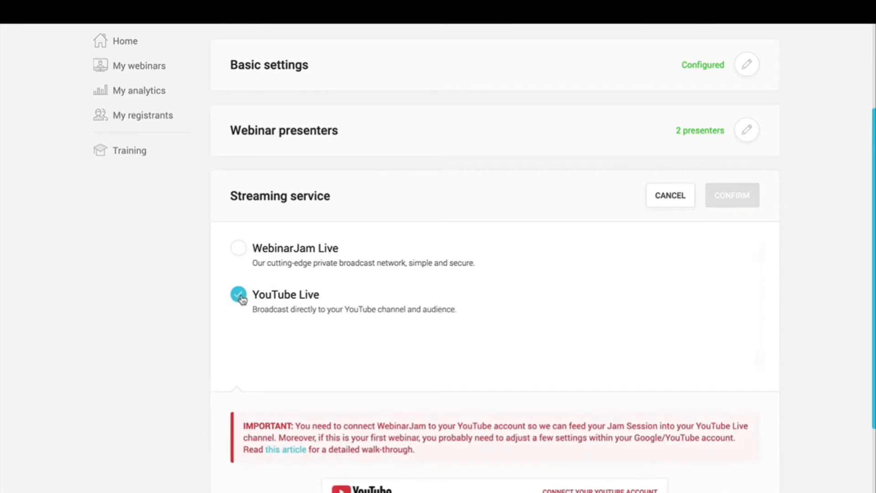
scroll(417, 345, down, 2)
scroll(416, 345, down, 1)
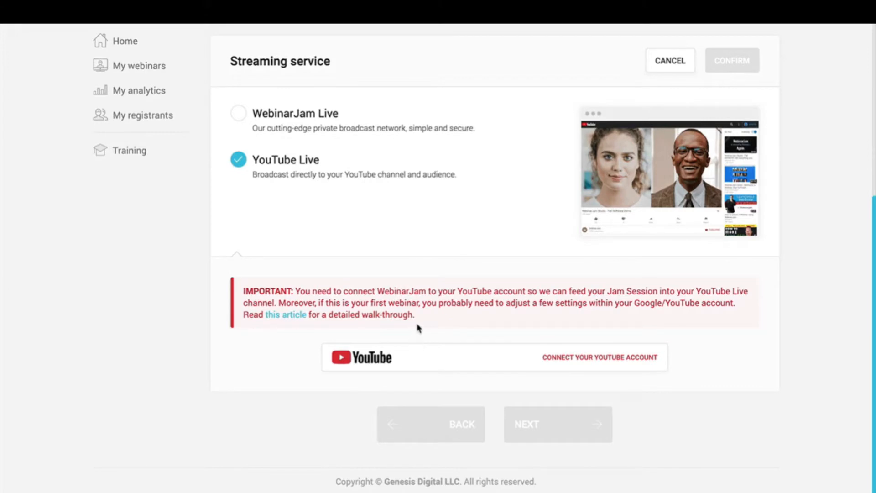
click(295, 316)
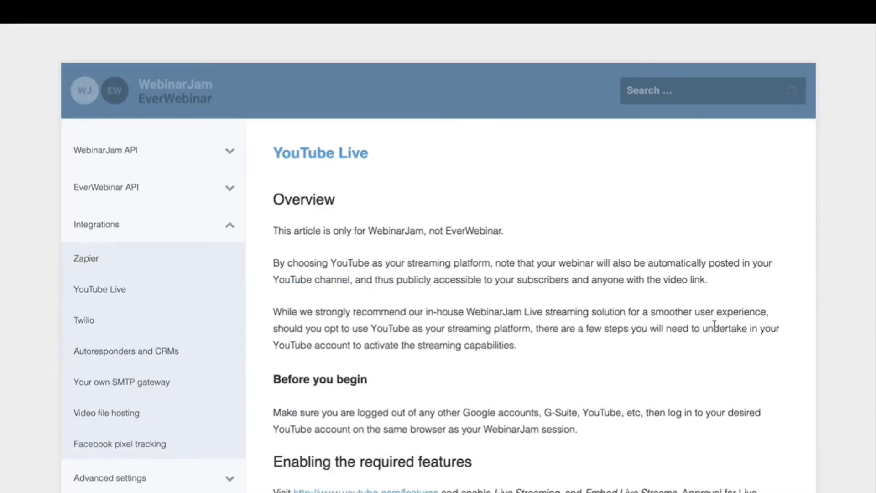
scroll(715, 325, down, 6)
scroll(716, 329, up, 7)
scroll(716, 329, down, 15)
scroll(716, 330, down, 8)
scroll(716, 330, up, 20)
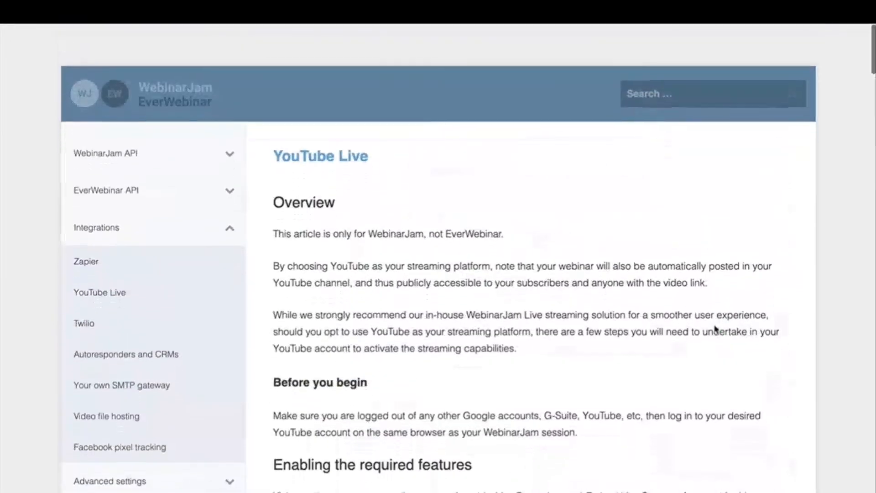
key(super+w)
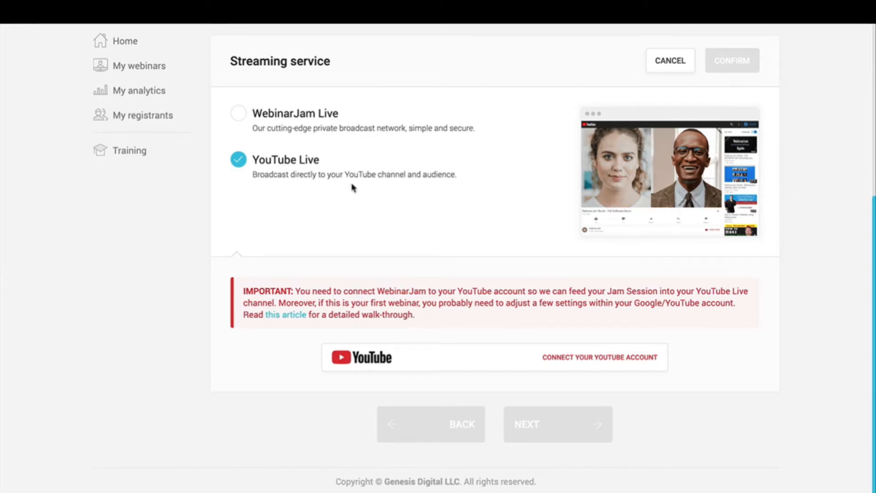
Step: Revert streaming to WebinarJam Live and proceed to the Schedules step
click(238, 113)
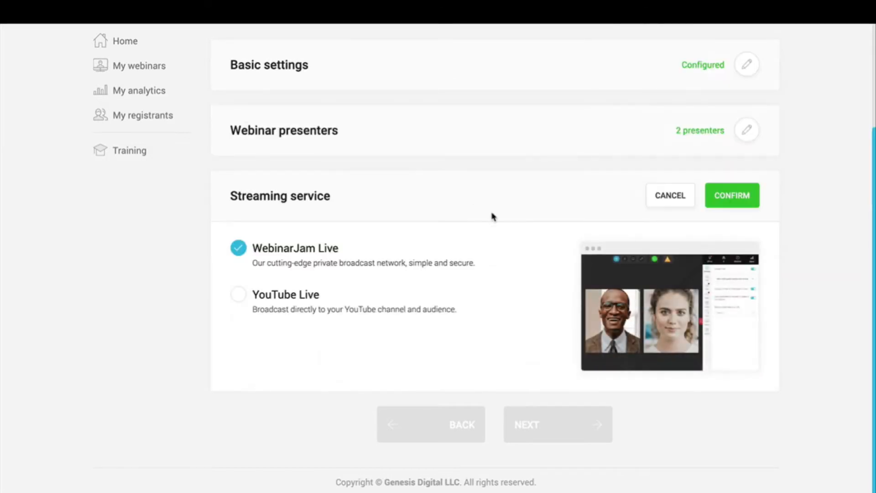
click(731, 202)
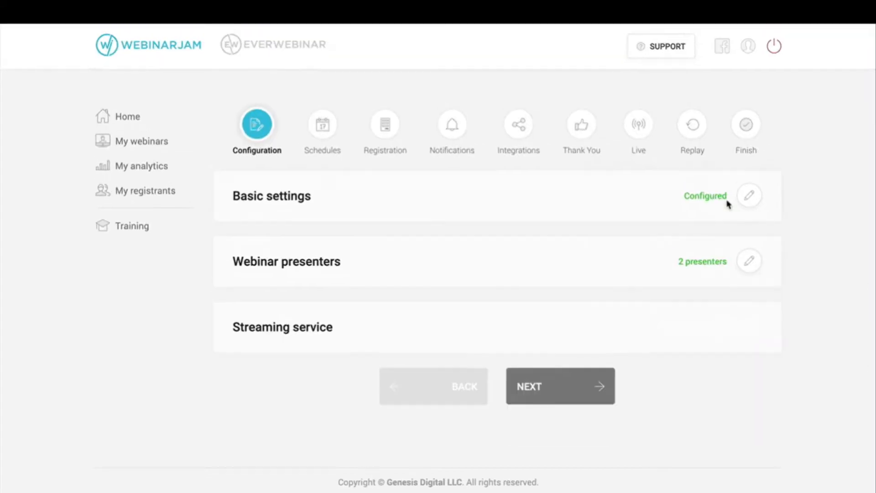
click(564, 396)
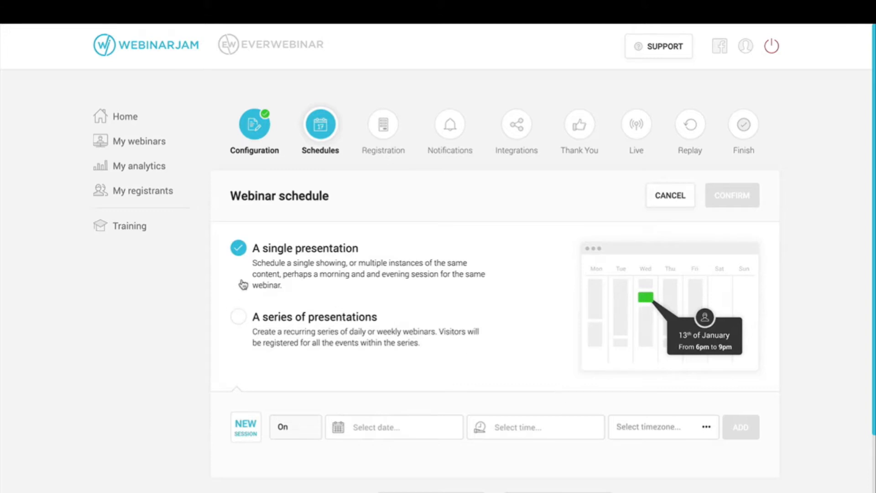
click(257, 317)
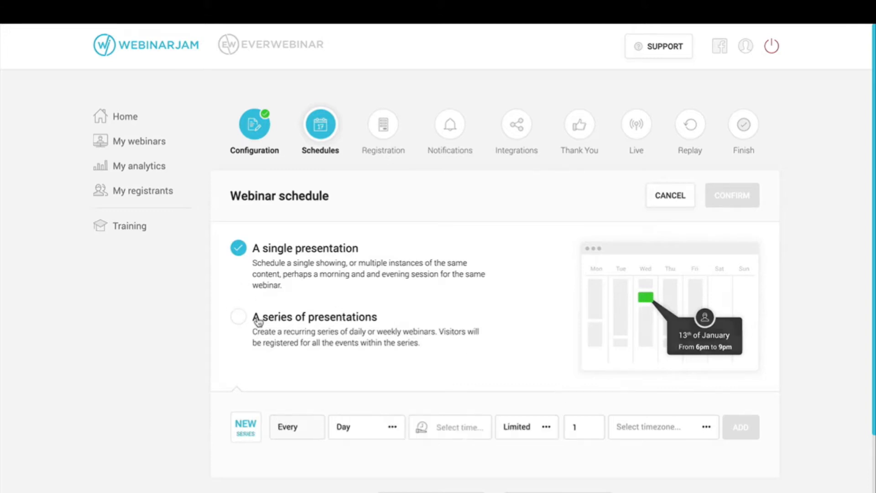
click(282, 268)
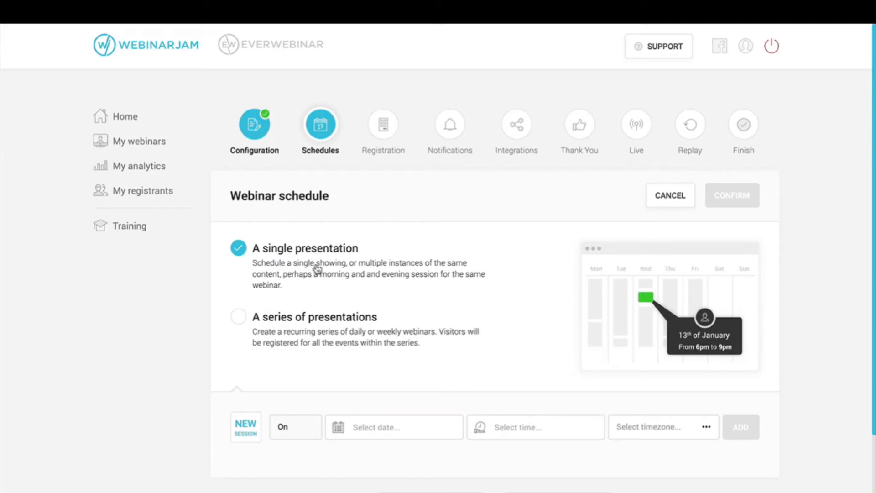
click(277, 322)
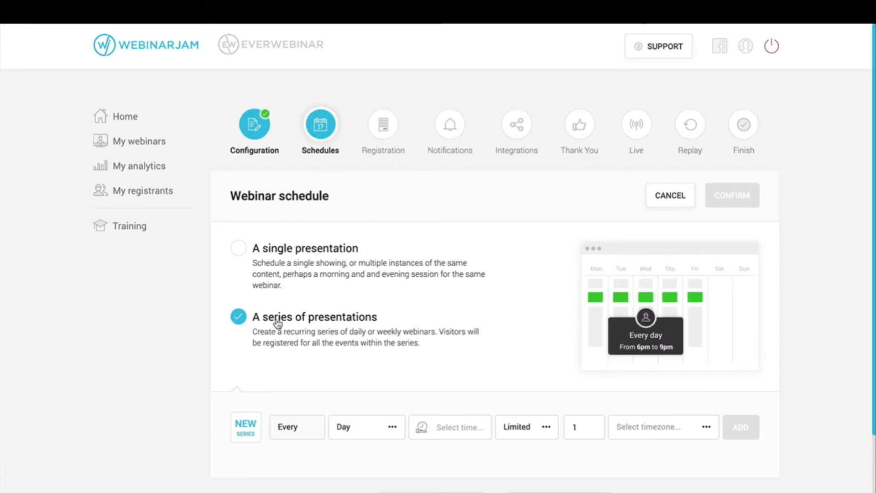
click(289, 260)
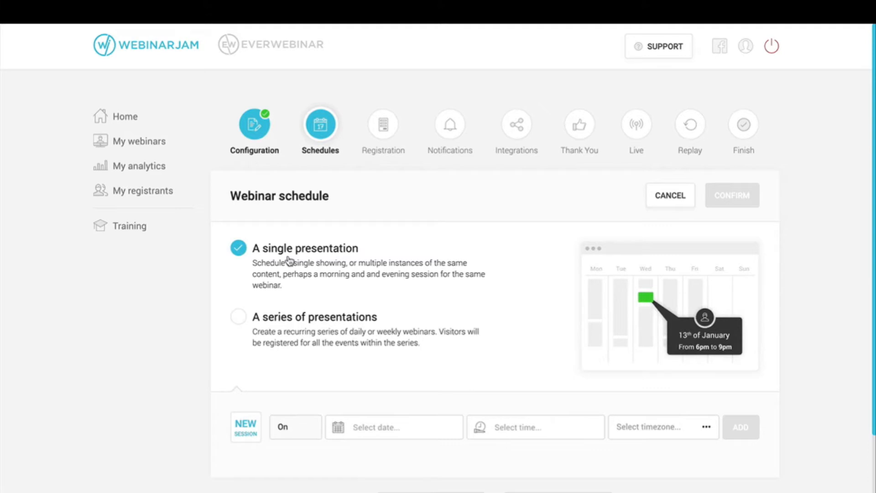
scroll(466, 294, down, 2)
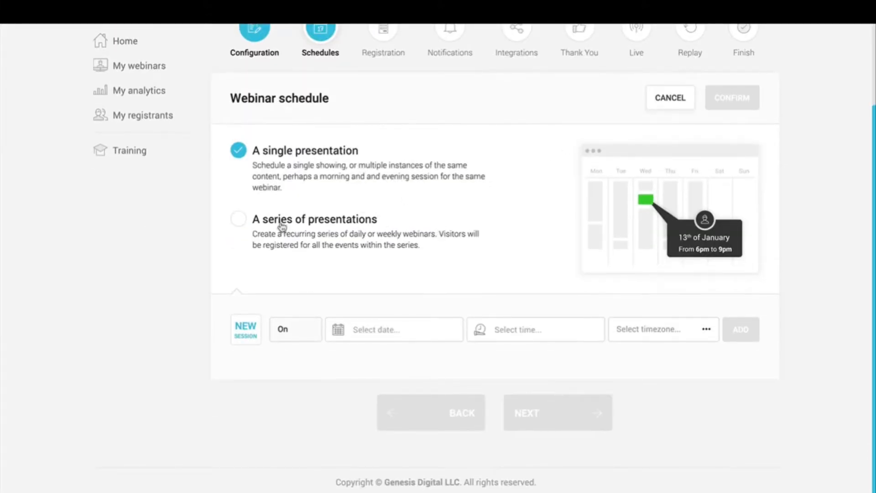
Step: Make the schedule a series of presentations every Wednesday at 01:15 PM
click(321, 222)
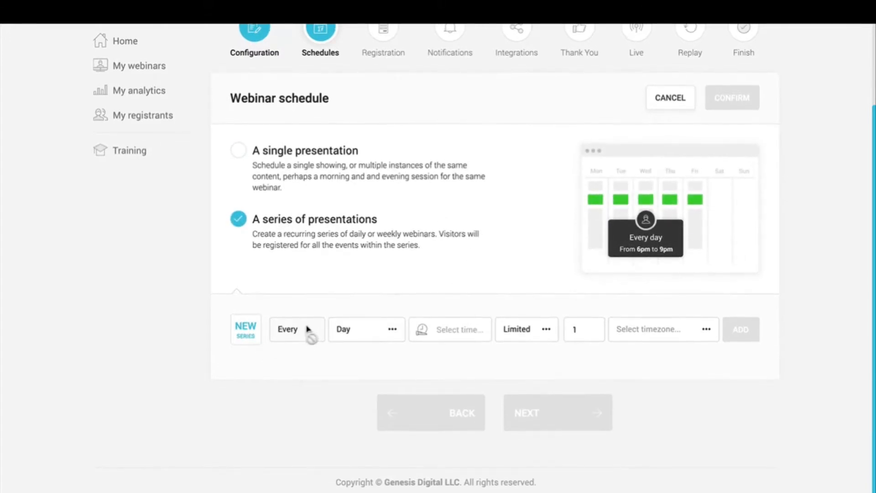
click(395, 331)
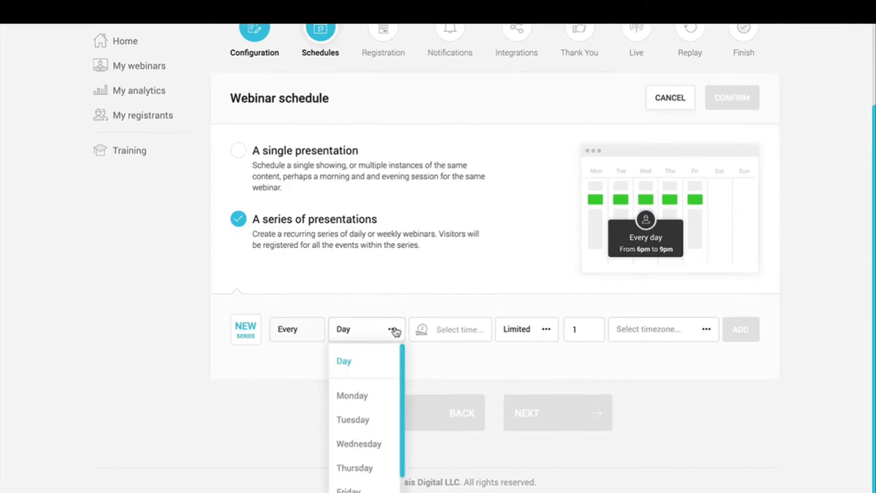
scroll(357, 400, down, 1)
scroll(357, 401, up, 1)
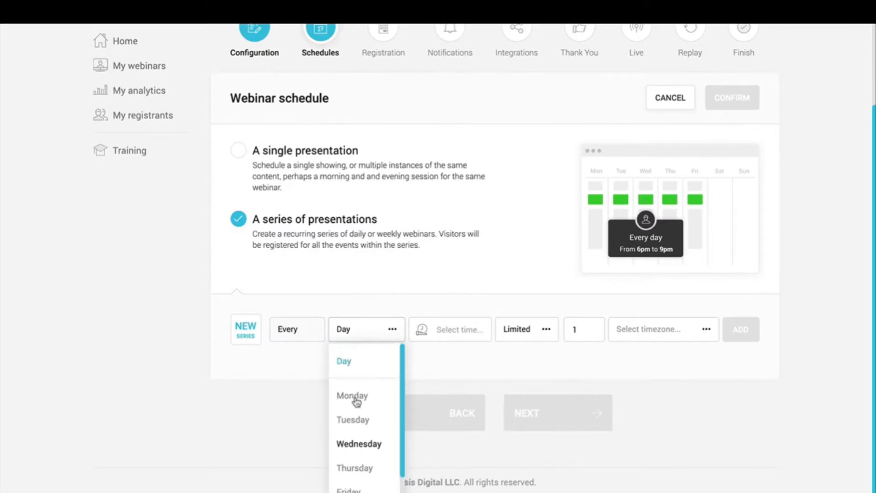
scroll(377, 407, down, 1)
click(370, 418)
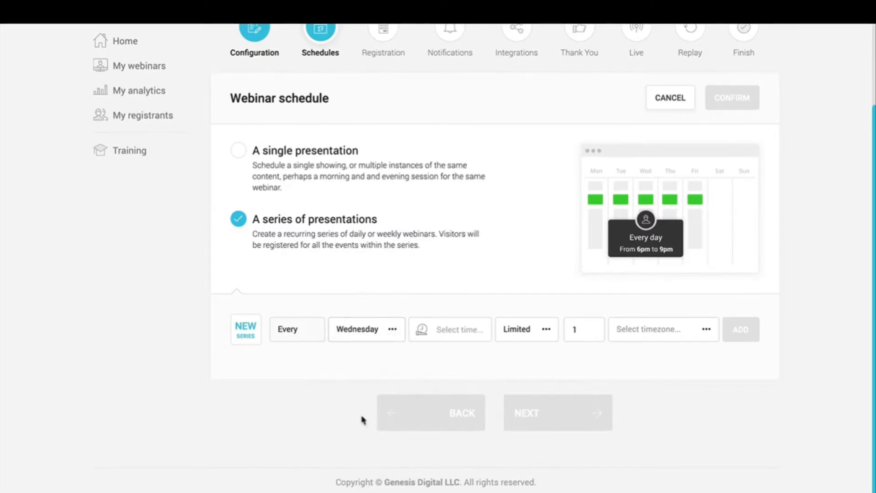
click(463, 330)
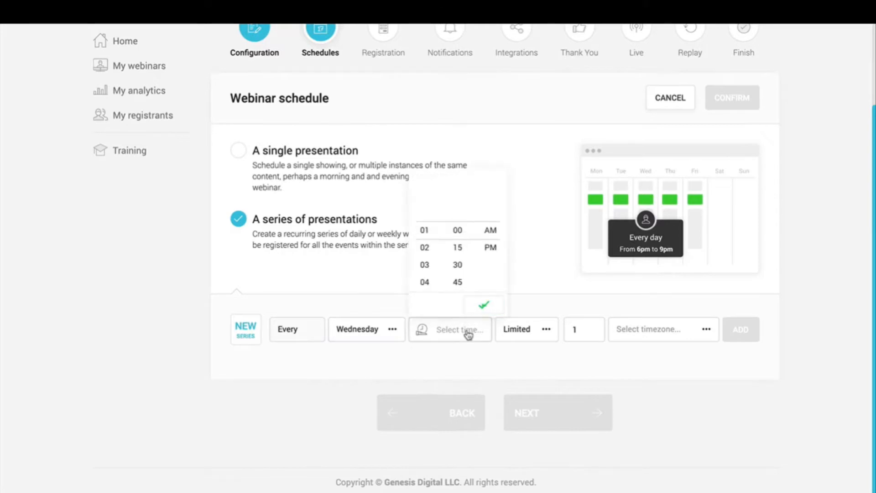
click(458, 247)
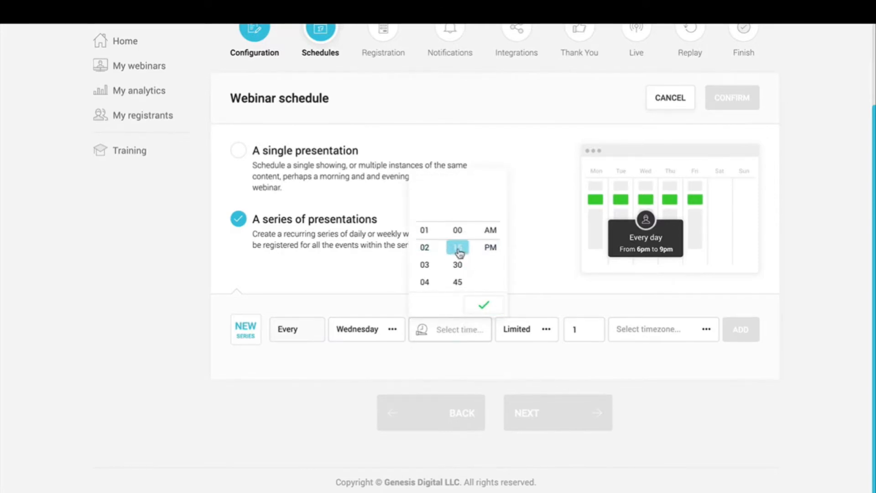
click(490, 247)
click(492, 307)
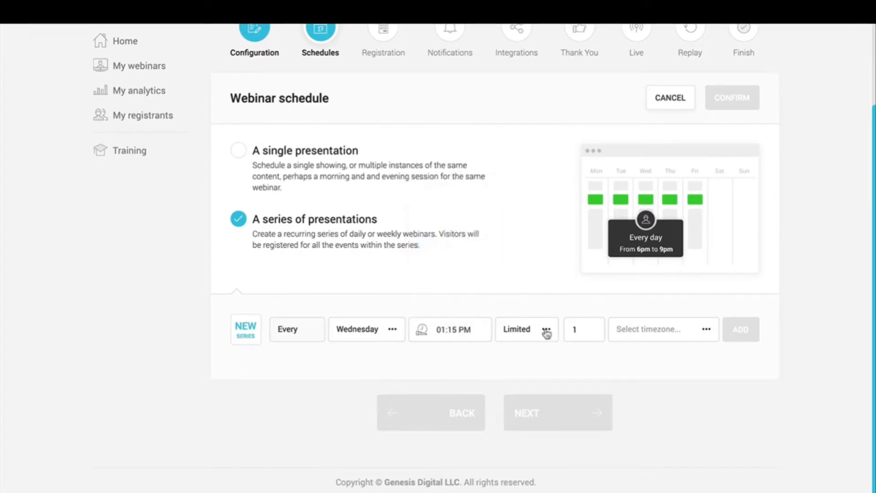
Step: Limit the series to 16 sessions in Pacific Time
click(530, 334)
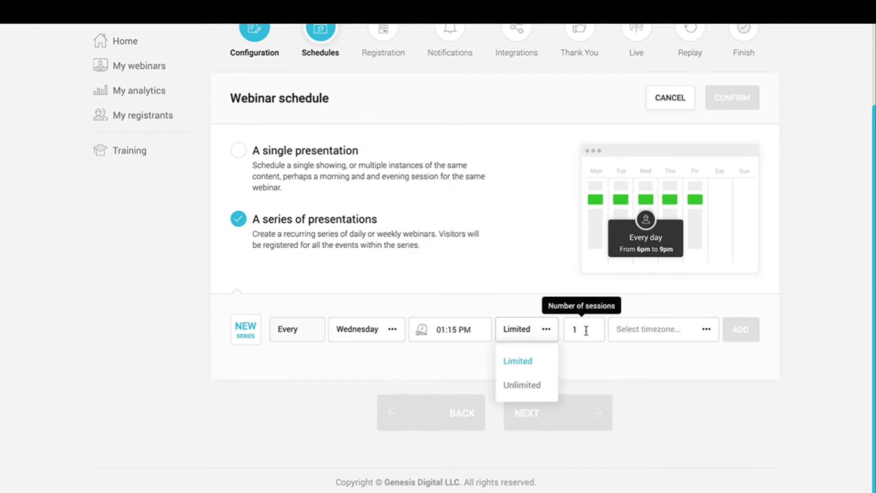
click(577, 377)
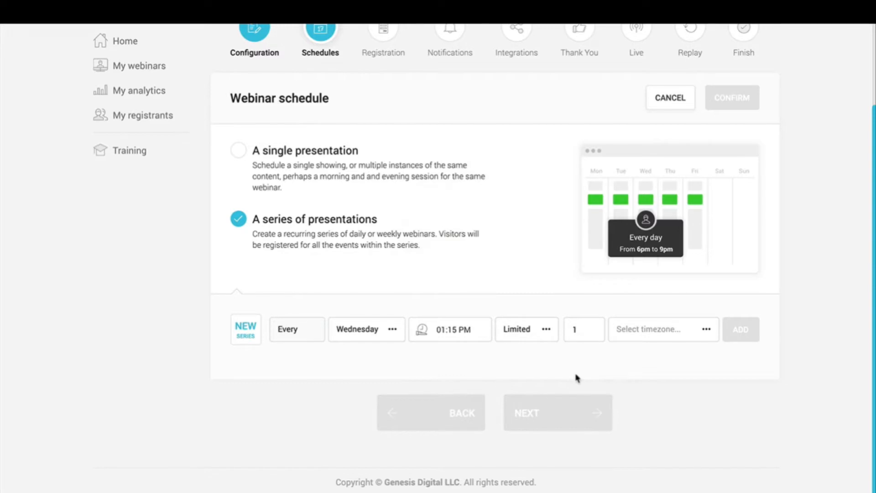
click(583, 330)
text(6)
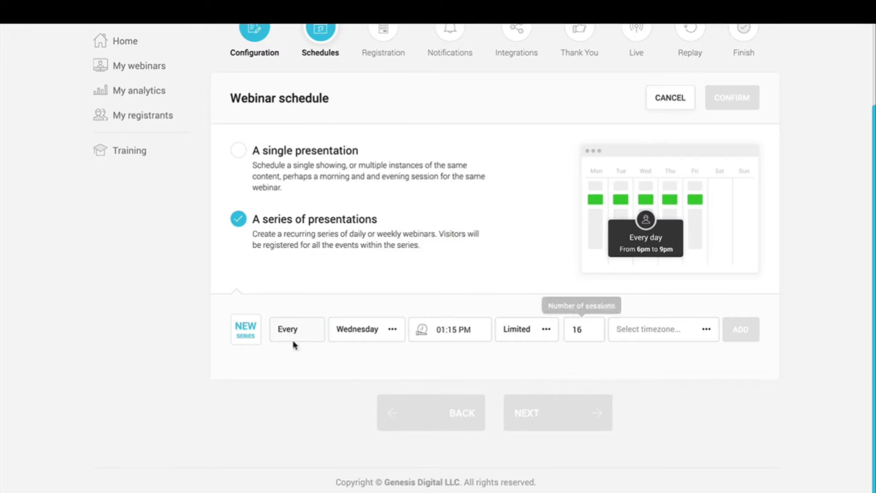
click(673, 328)
click(559, 365)
Step: Add the Wednesday series, then a Friday 04:00 PM series with 16 sessions in Pacific Time
click(742, 336)
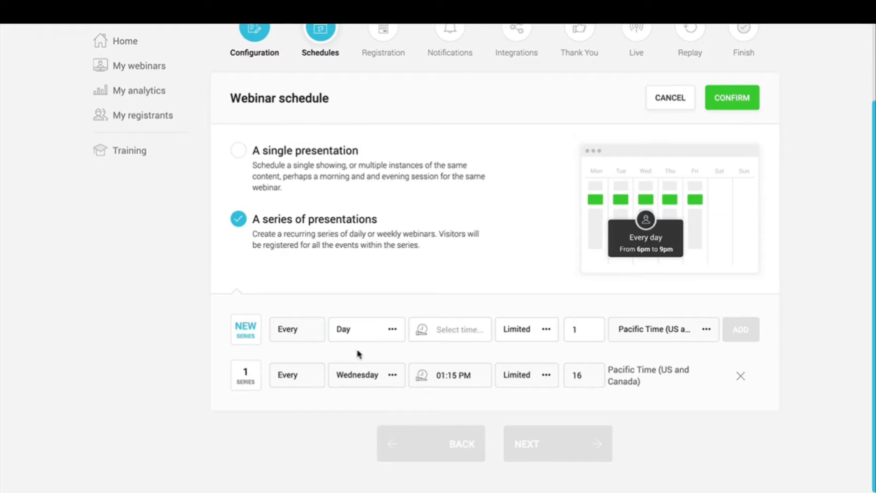
click(391, 332)
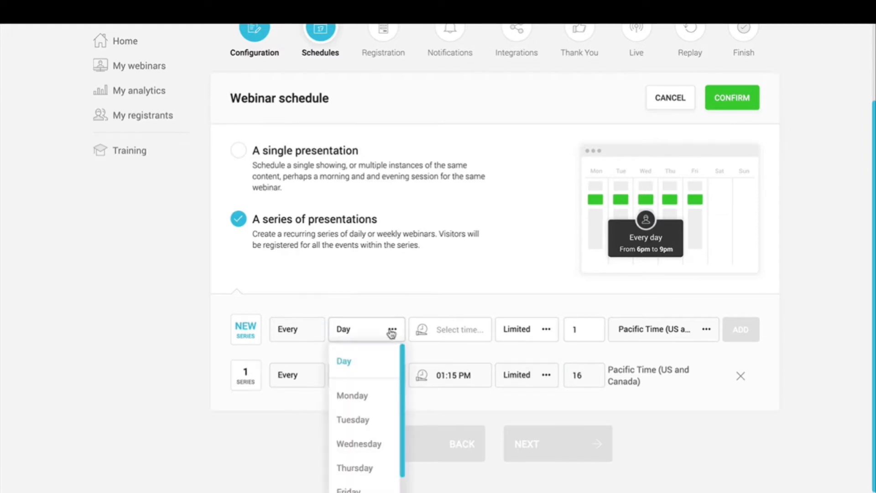
scroll(366, 475, down, 2)
click(359, 456)
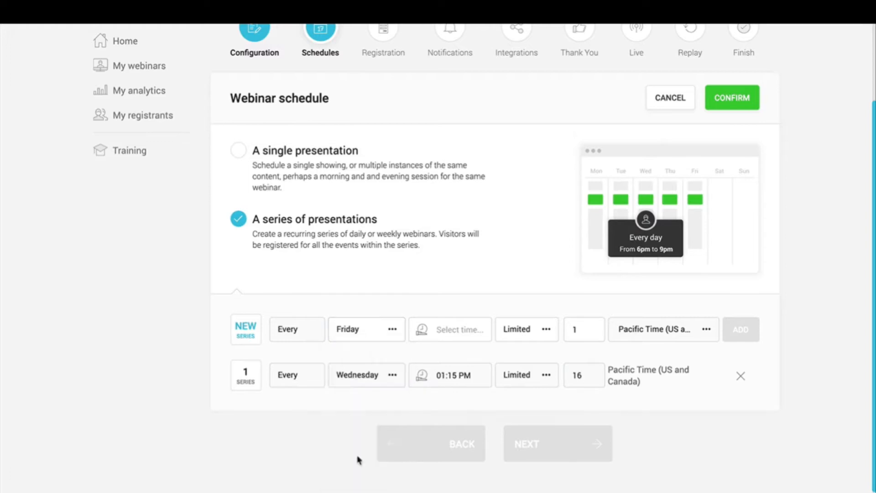
click(458, 338)
click(426, 285)
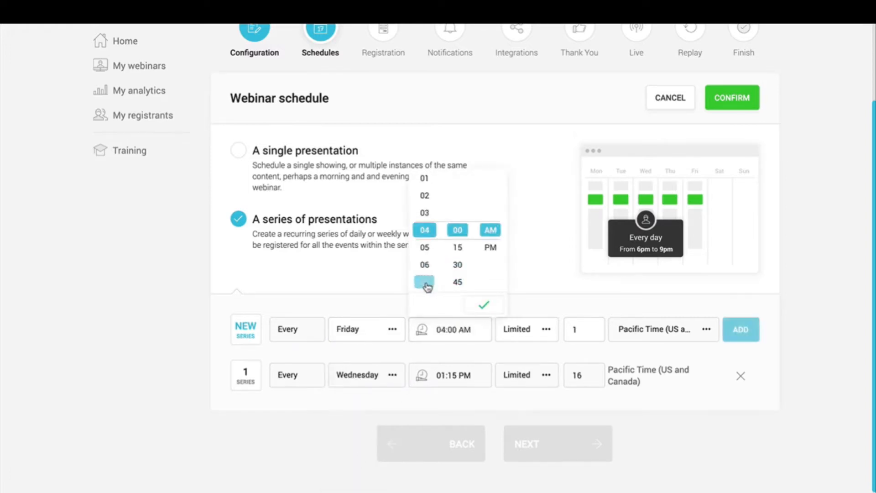
click(490, 245)
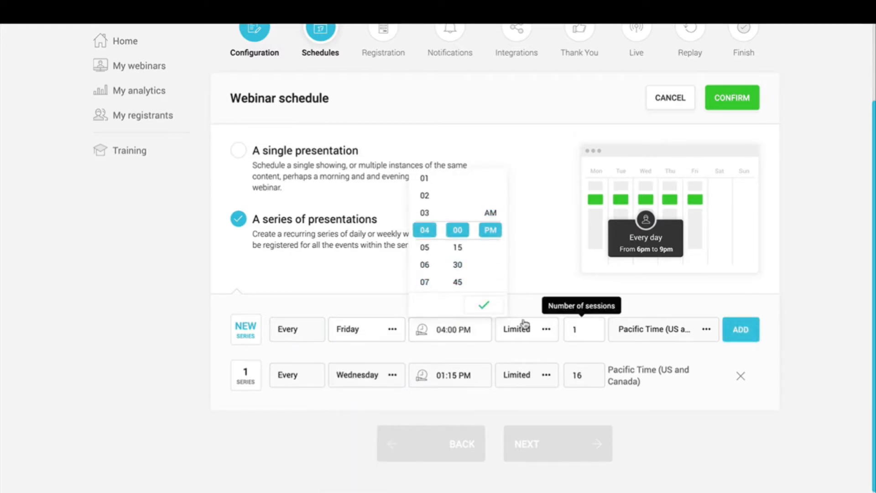
click(484, 304)
double_click(576, 329)
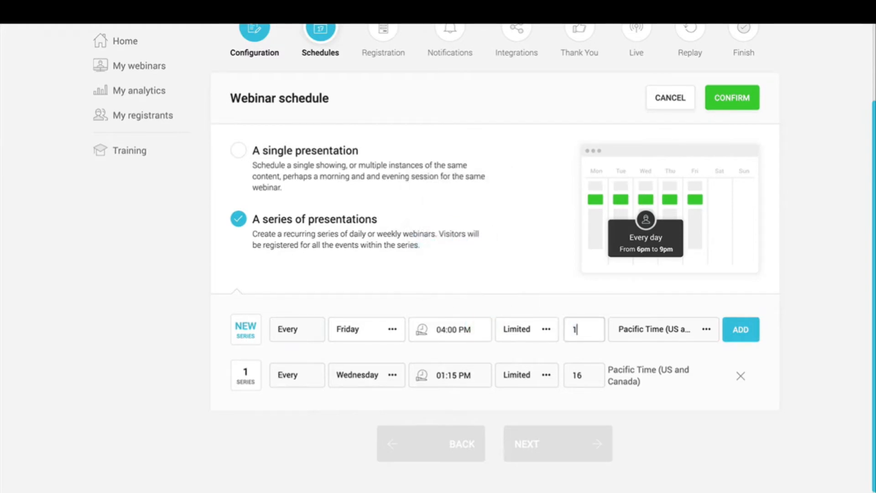
text(16)
click(741, 330)
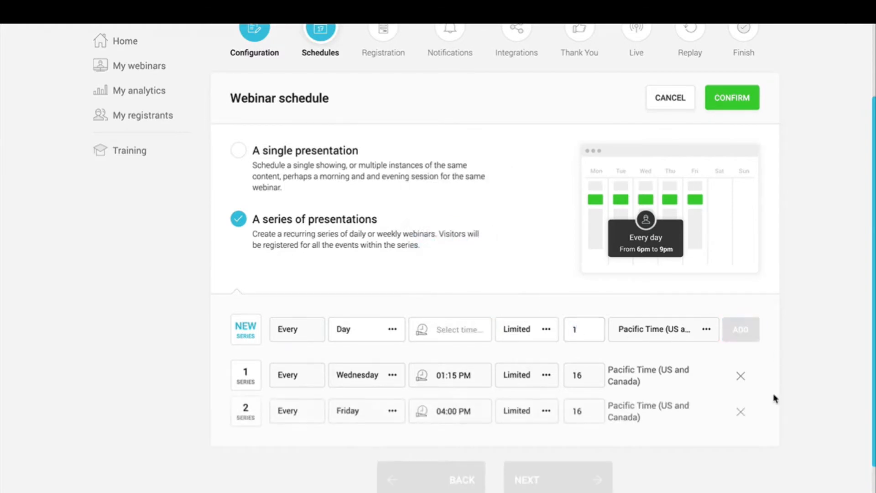
scroll(775, 400, down, 1)
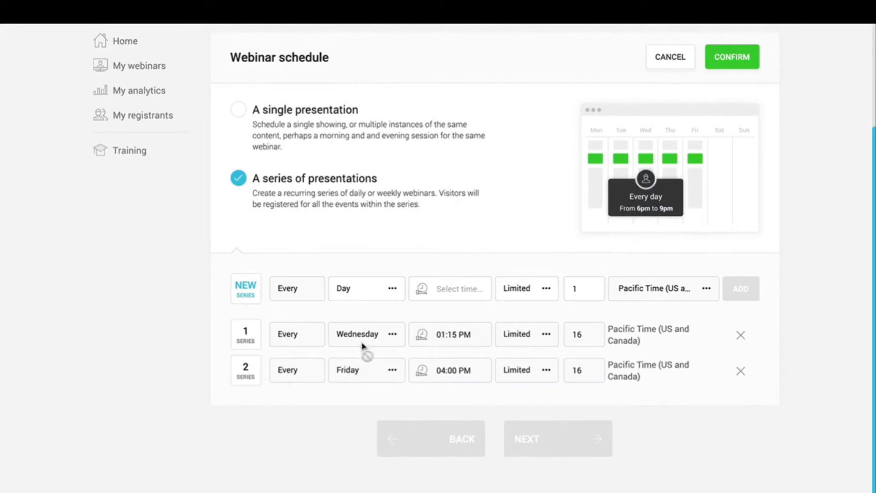
Step: Add a single presentation on February 19, 2020 at 01:00 PM Pacific Time
click(269, 132)
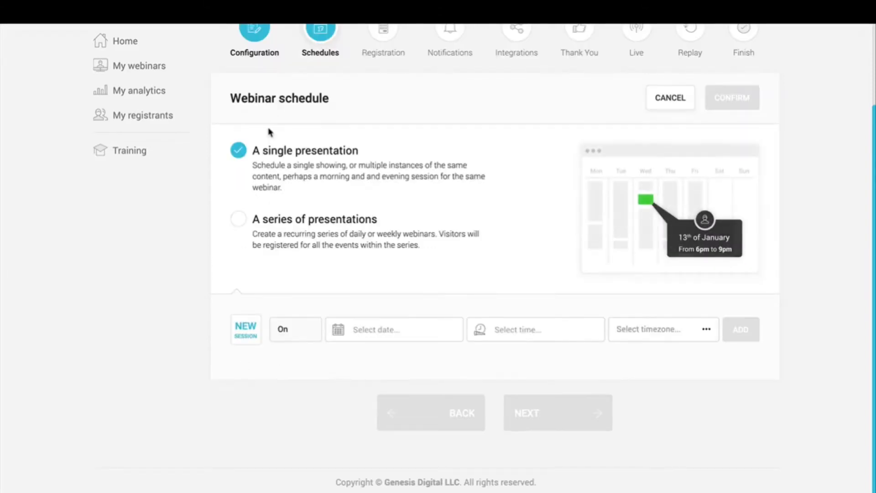
click(431, 336)
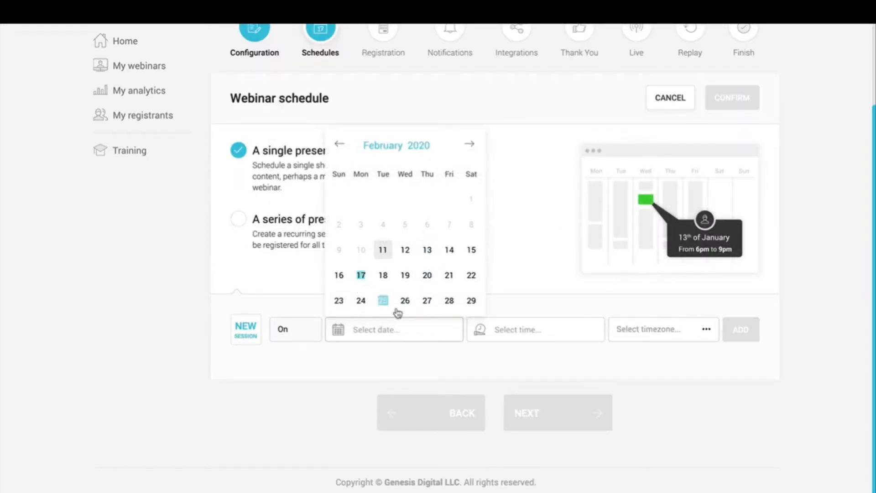
click(404, 276)
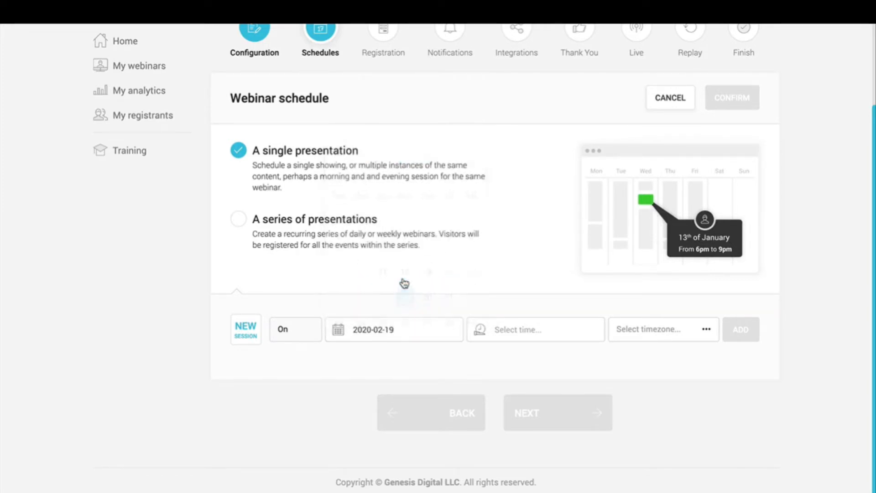
click(571, 333)
click(549, 247)
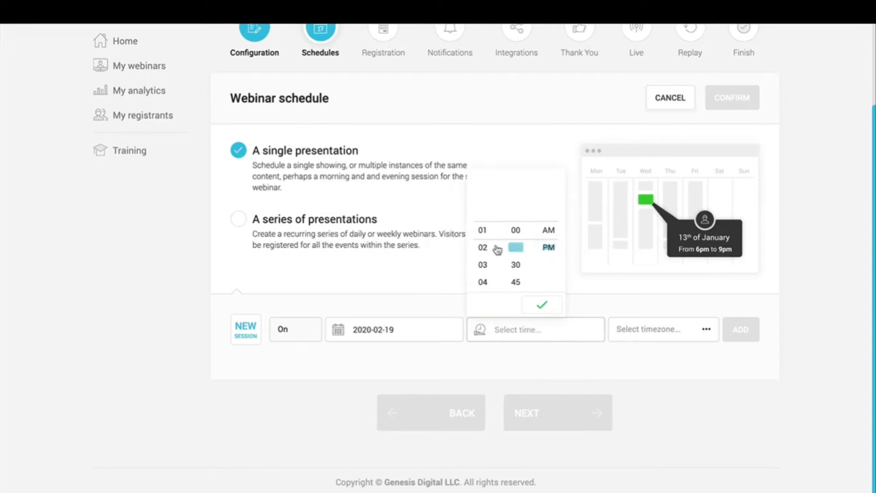
click(543, 310)
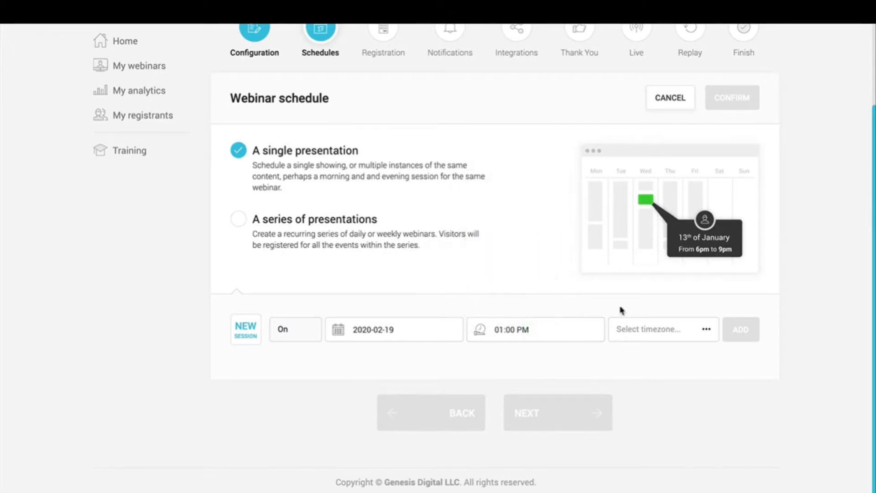
click(624, 335)
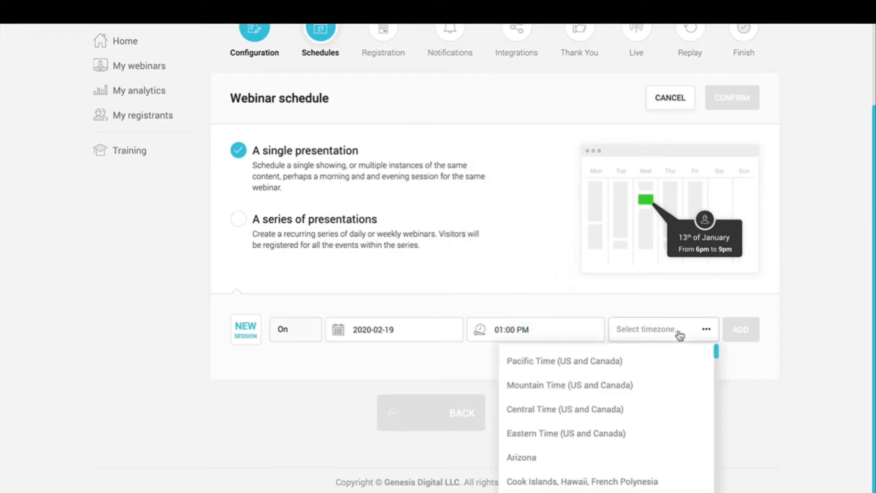
click(566, 361)
click(743, 334)
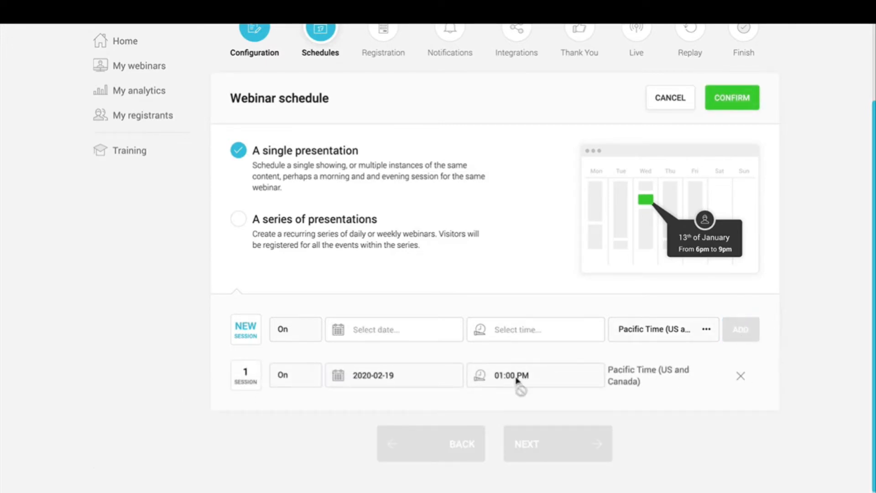
Step: Delete the February 19 session, switch back to a recurring series, and save the schedule
click(741, 376)
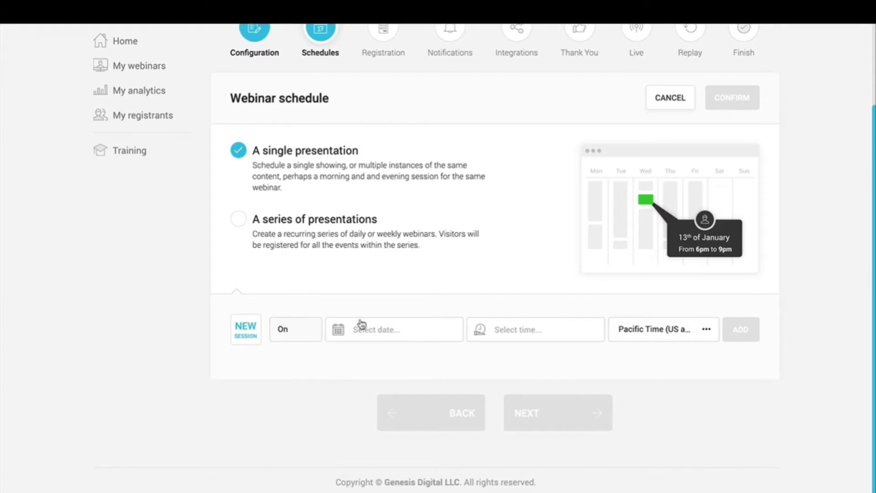
click(314, 222)
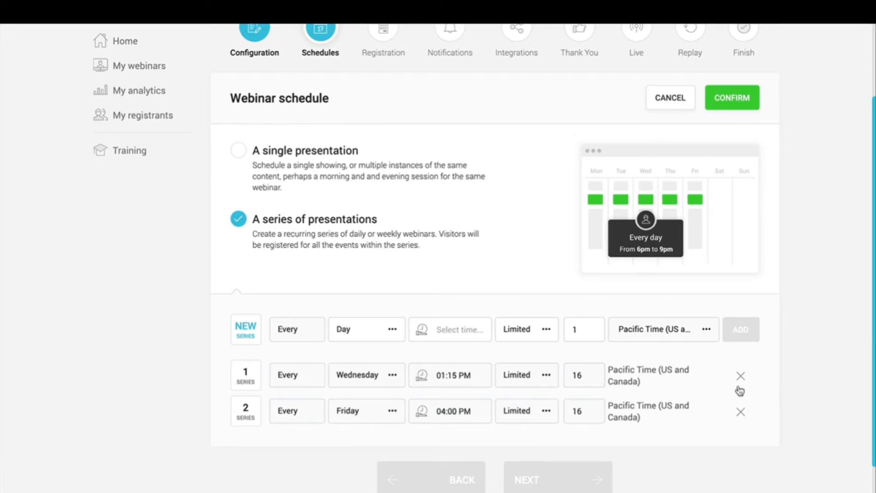
click(309, 160)
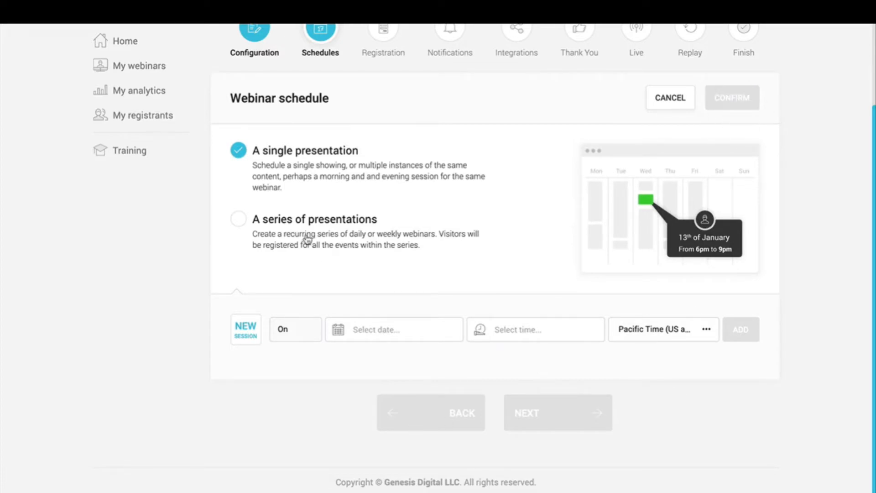
click(308, 238)
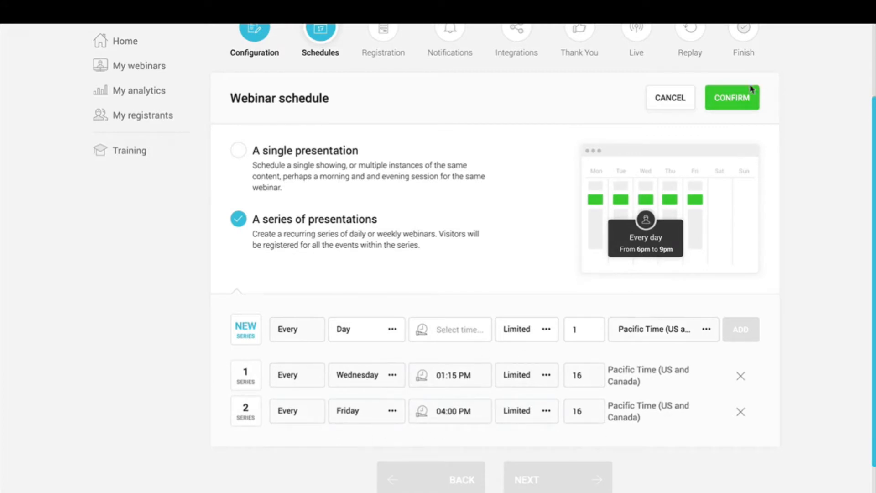
click(731, 105)
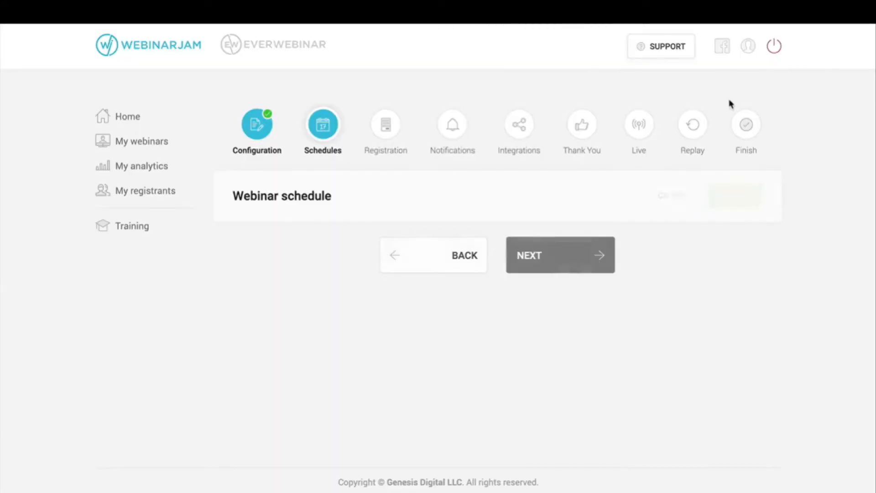
Step: Continue from the Schedules step to the Registration step
click(549, 261)
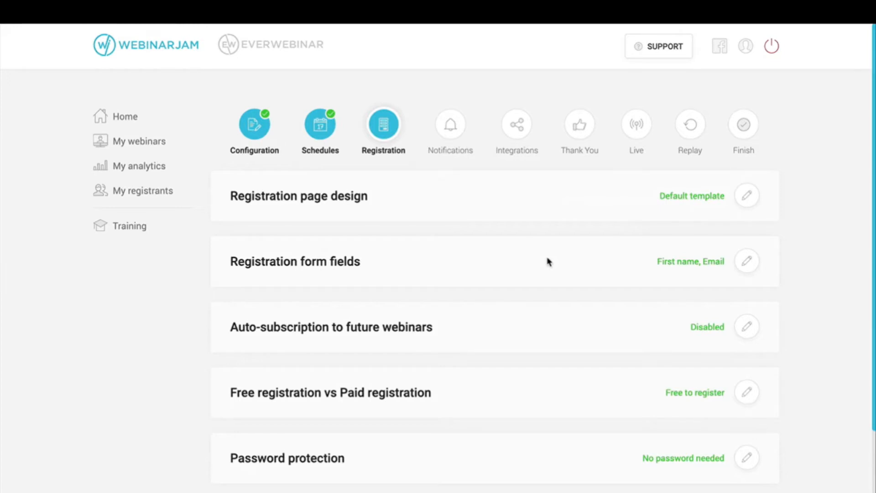
Step: Enable split-testing in Registration page design and customize the video-and-hosts template
click(749, 201)
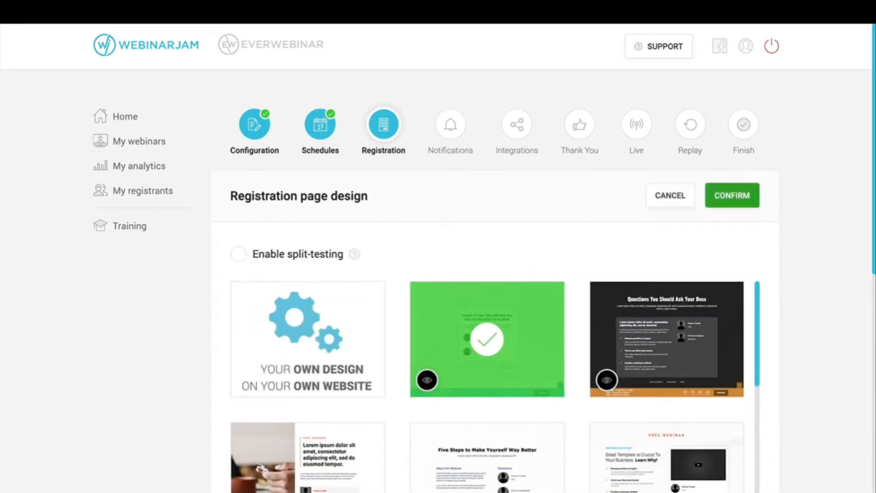
scroll(807, 252, down, 2)
scroll(807, 252, down, 1)
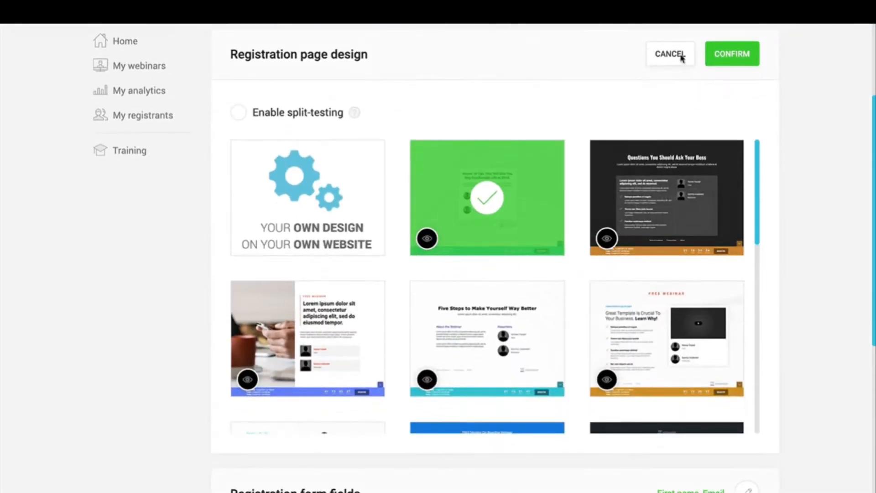
scroll(466, 327, down, 5)
click(238, 113)
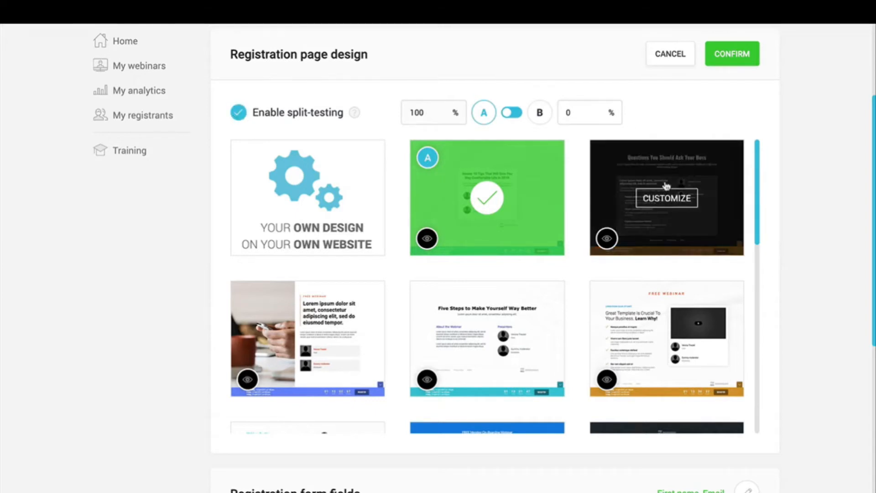
mouse_move(501, 214)
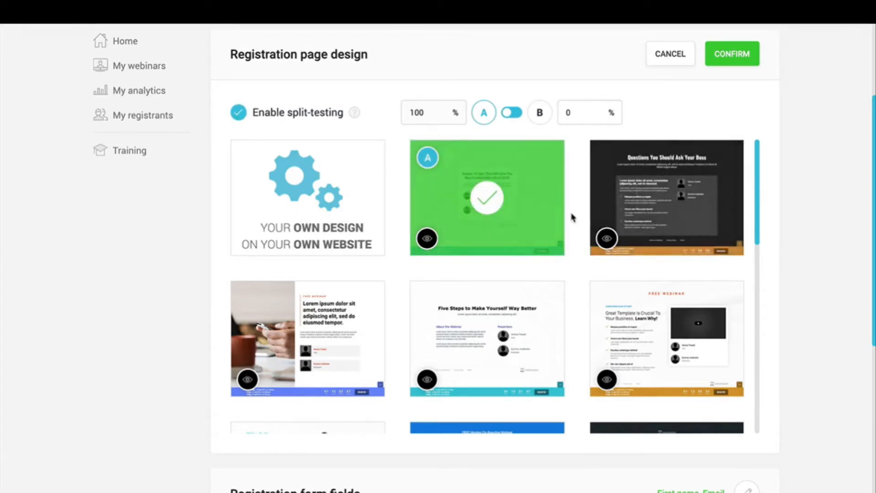
click(677, 343)
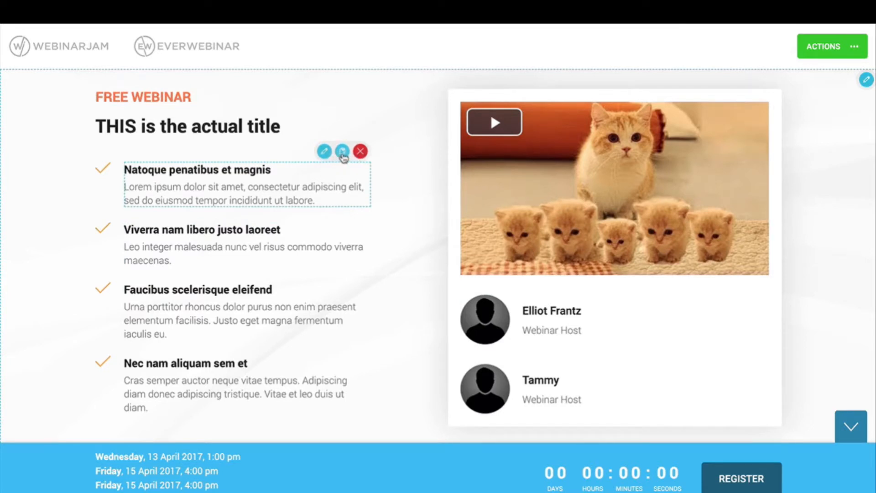
Step: Duplicate then delete a bullet item, and change the headline to 'EDIT THIS'
click(342, 152)
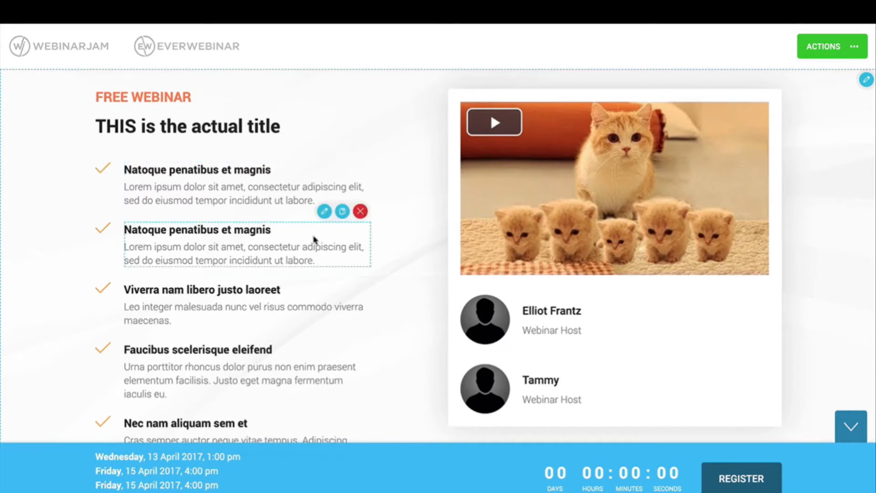
click(361, 212)
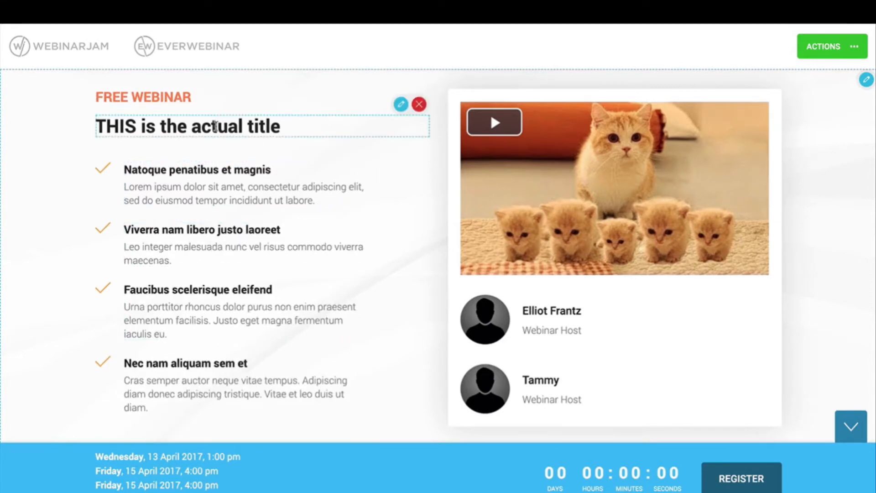
click(401, 105)
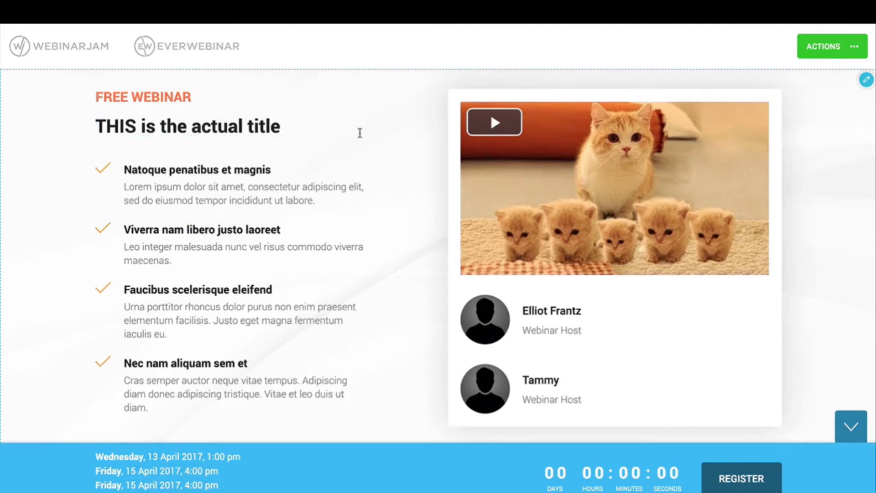
triple_click(360, 133)
text(EDIT THIS)
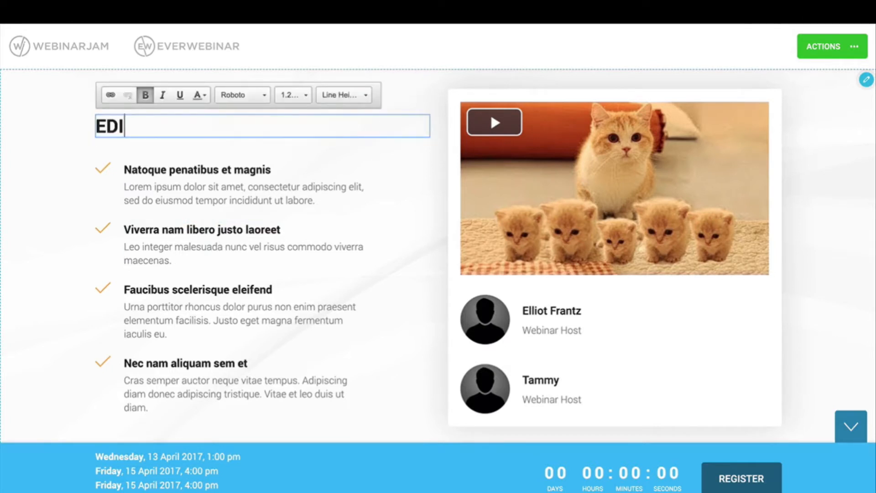
click(429, 248)
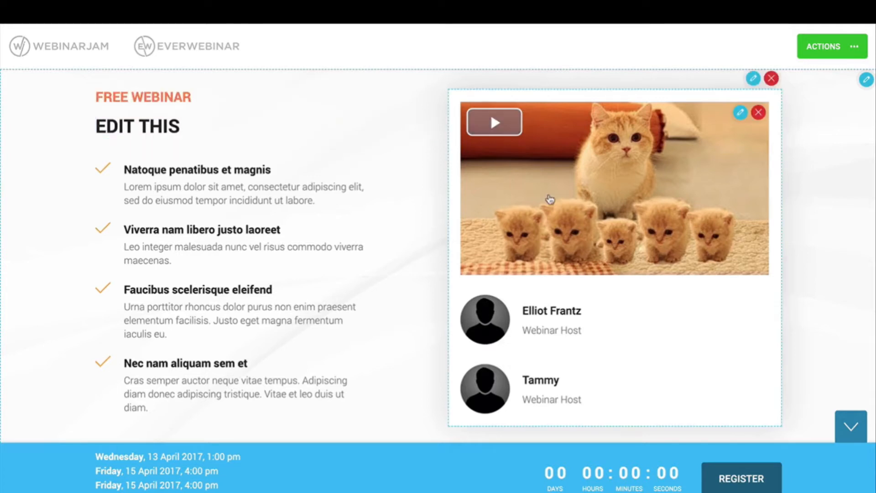
Step: Review the video settings' URL and its MP4 and https requirements, then close them
click(740, 112)
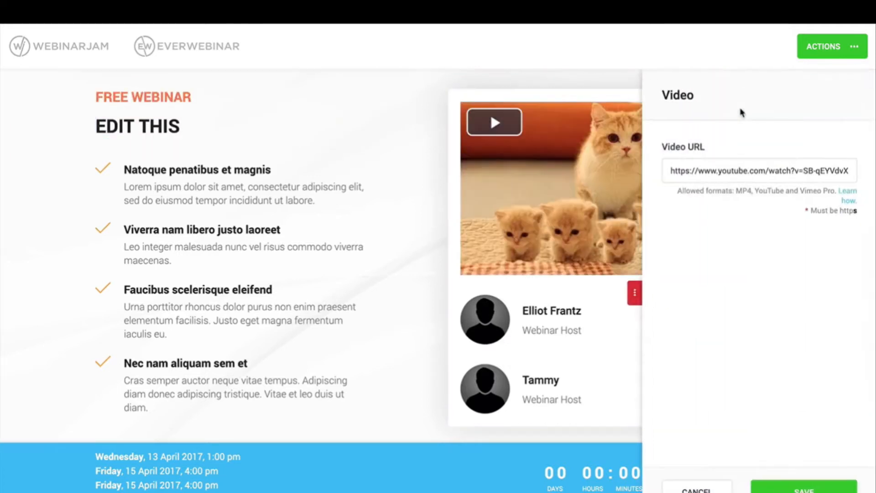
triple_click(780, 172)
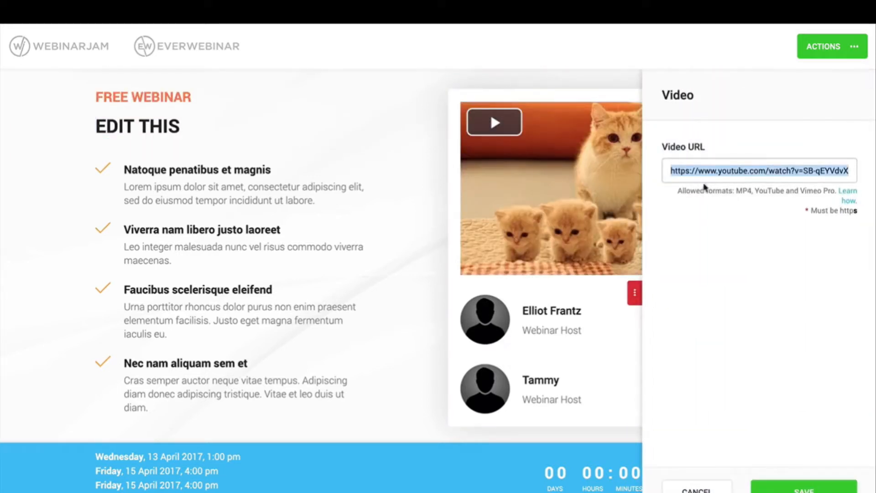
triple_click(743, 191)
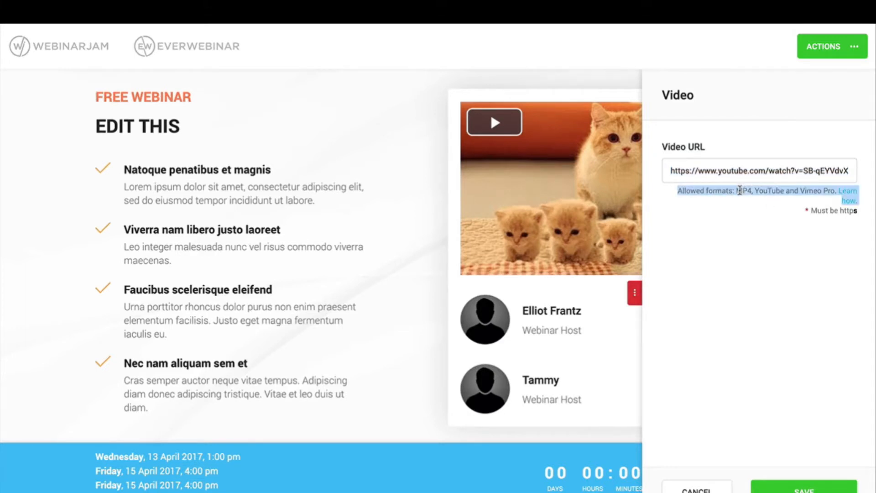
double_click(740, 190)
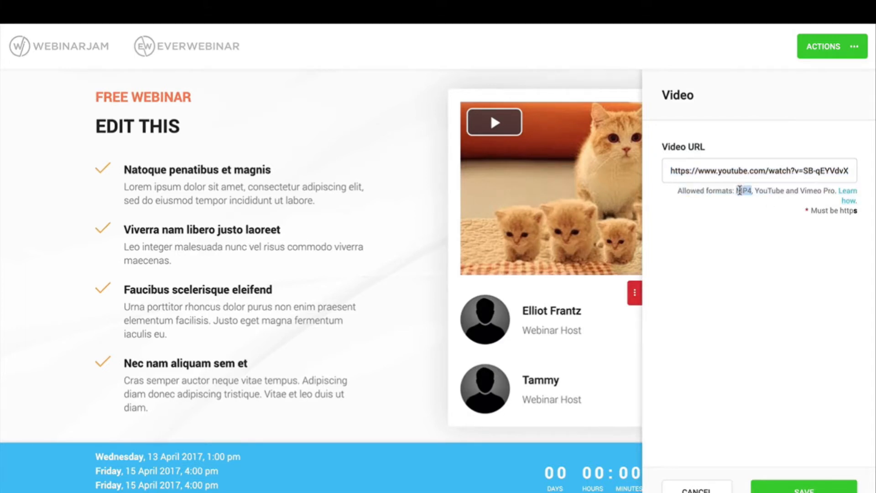
triple_click(845, 211)
double_click(850, 211)
click(804, 259)
double_click(675, 171)
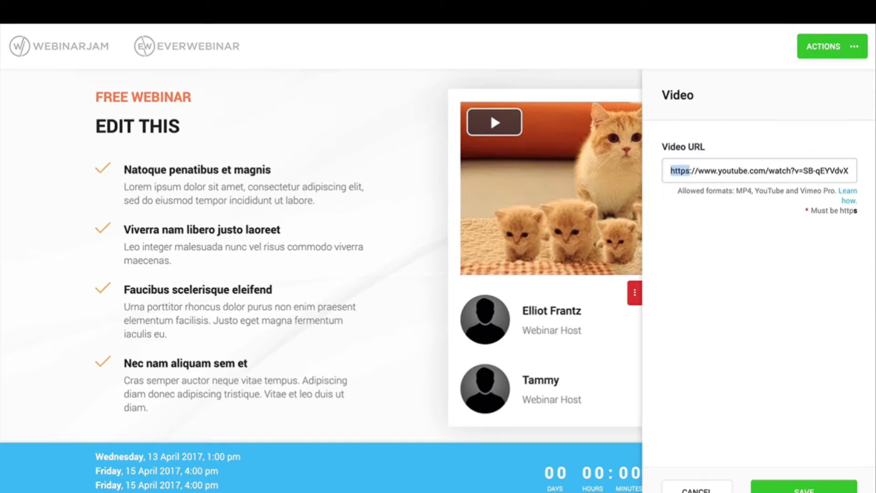
click(804, 490)
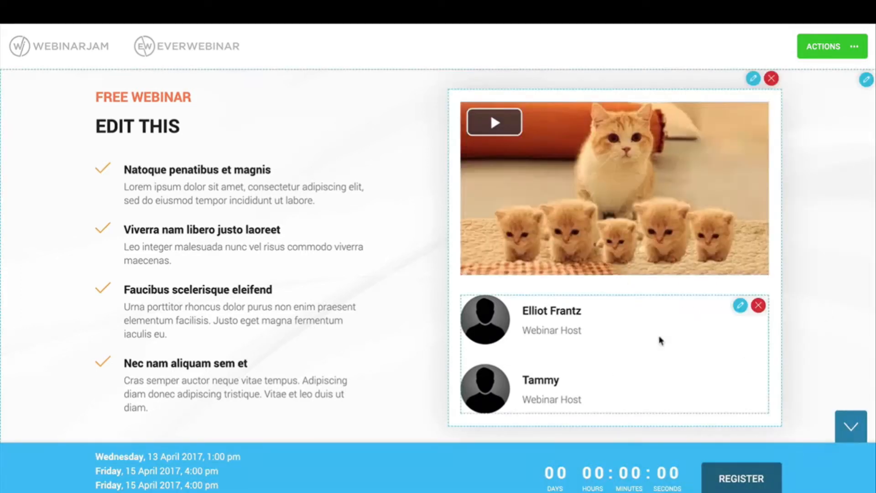
Step: Remove the second presenter from the hosts and save the presenter settings
click(743, 309)
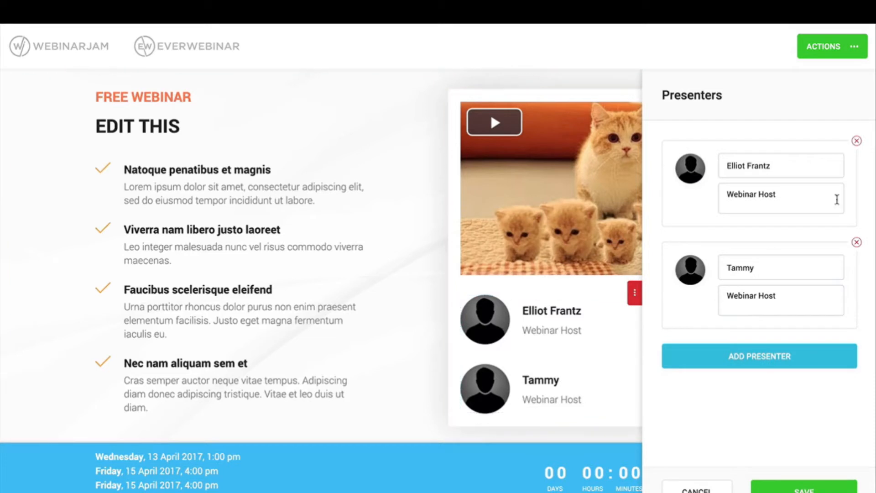
click(857, 242)
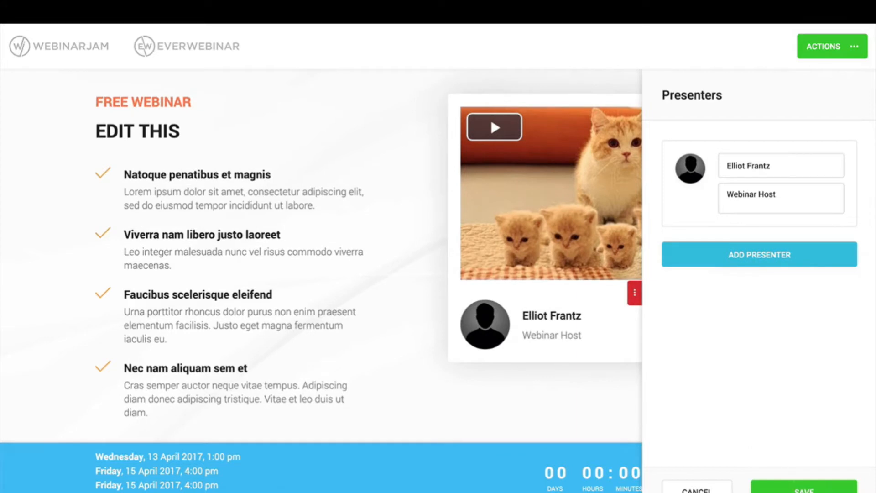
click(771, 487)
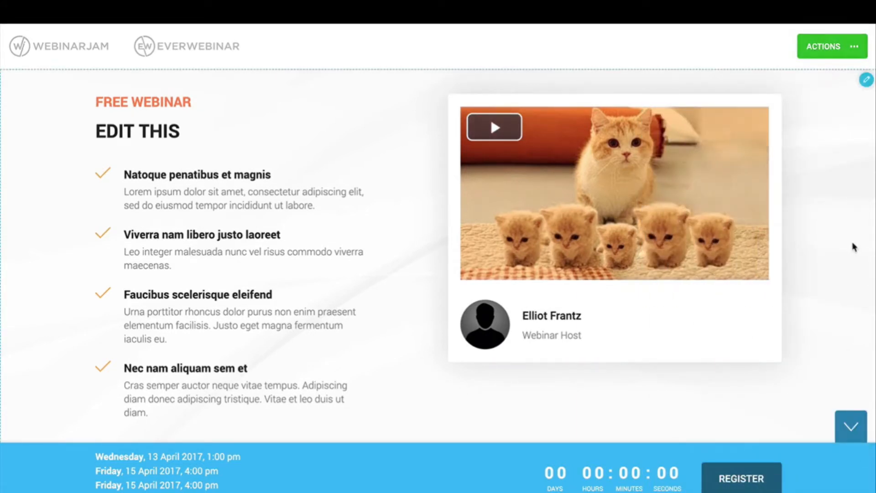
Step: Close the background settings unchanged, then save the page and exit the editor
click(867, 80)
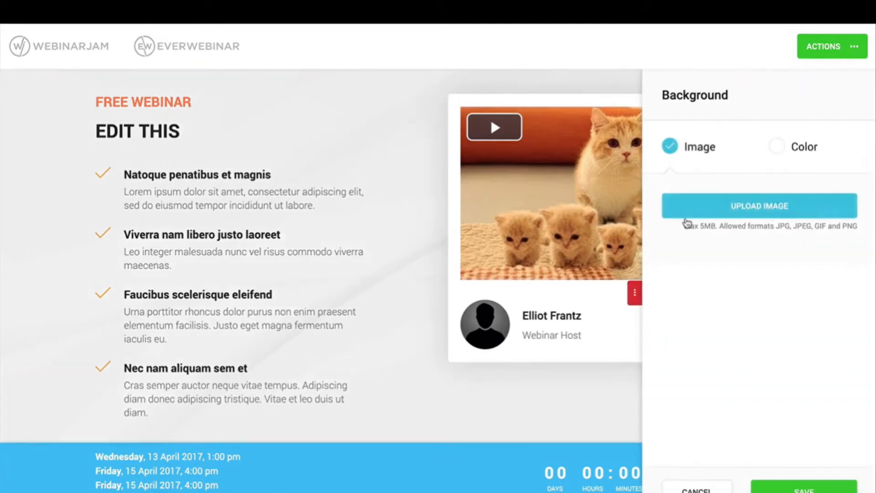
click(632, 299)
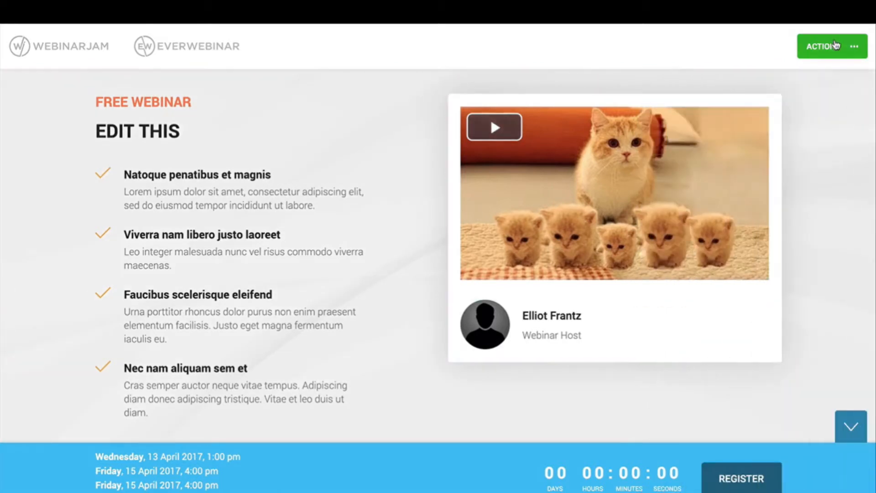
click(837, 45)
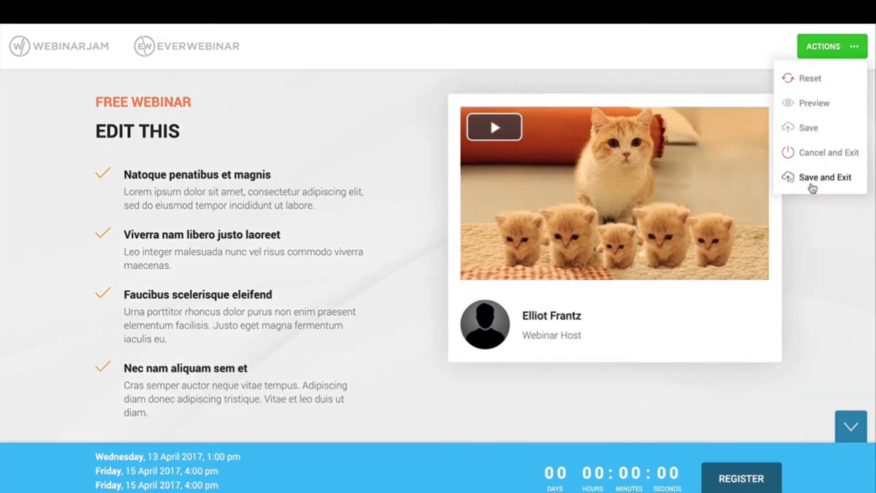
click(812, 182)
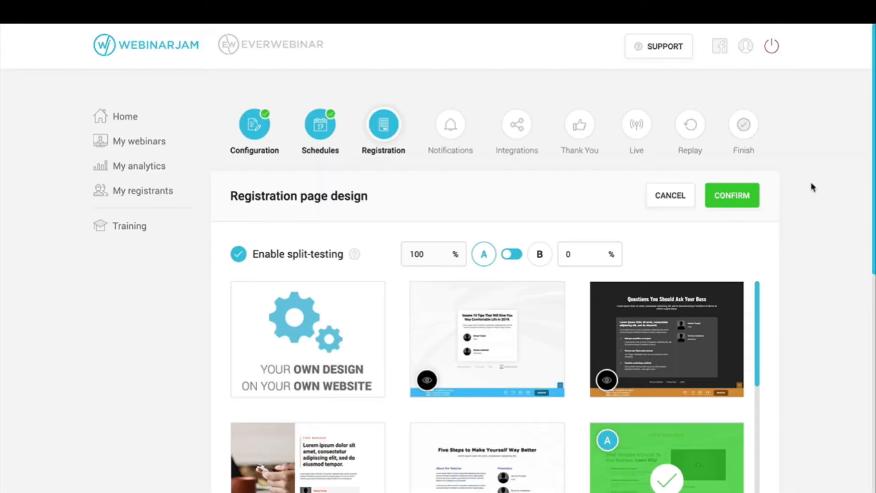
Step: Choose the customized template as version A and open the thumbs-up template for version B
scroll(781, 288, down, 1)
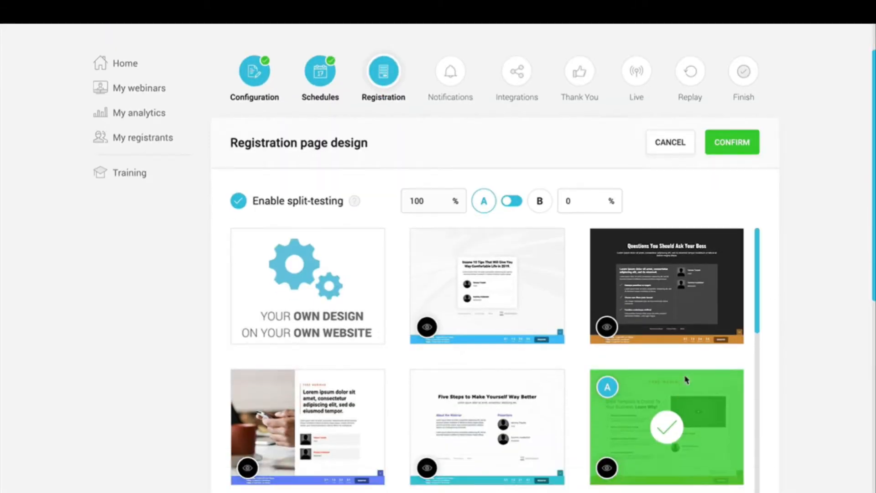
click(667, 405)
click(513, 201)
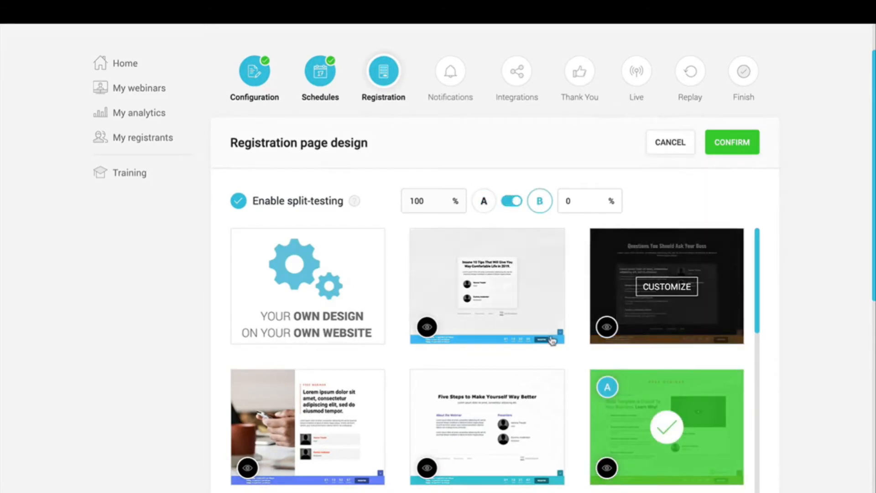
scroll(554, 344, down, 2)
scroll(553, 344, down, 10)
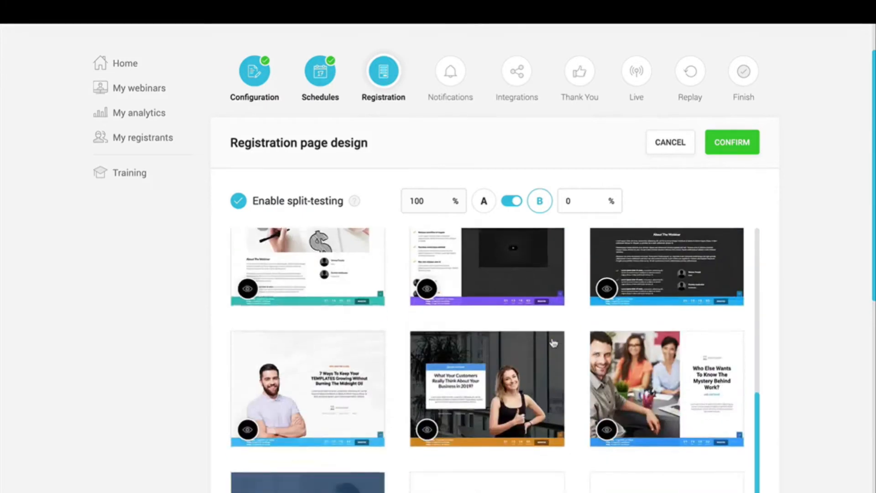
click(472, 382)
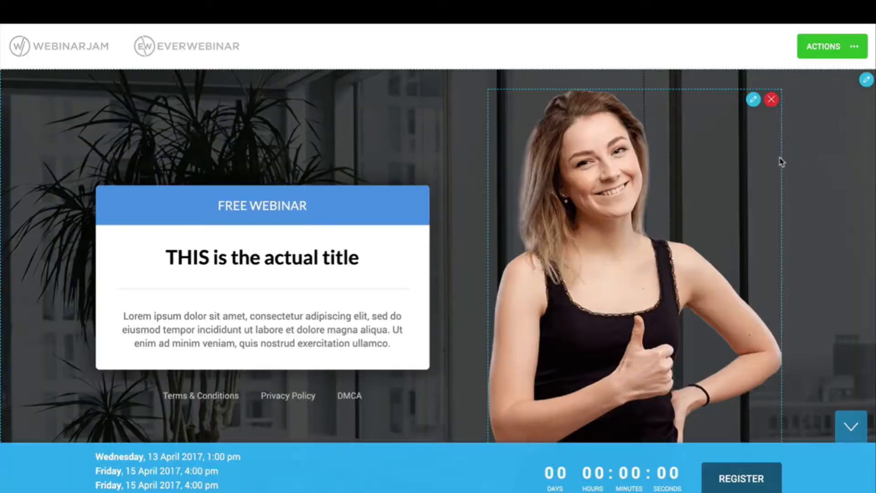
Step: Switch the page background from image to a pale cyan solid colour and save it
click(867, 80)
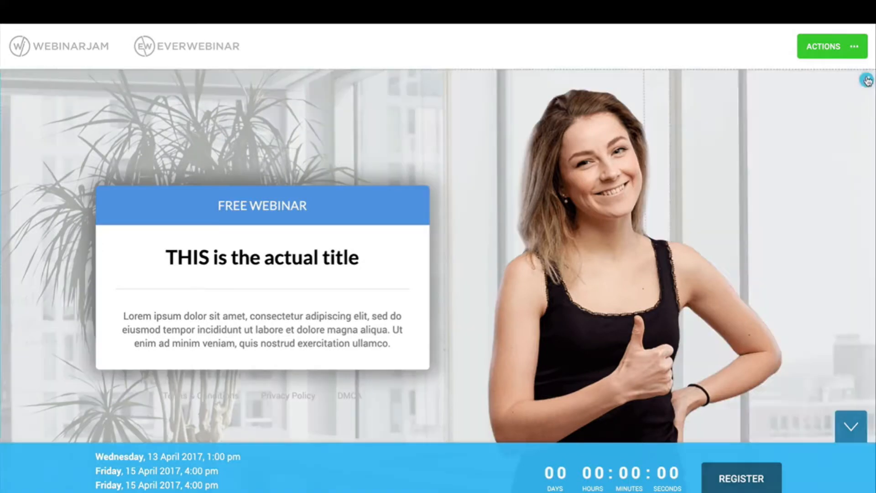
click(776, 150)
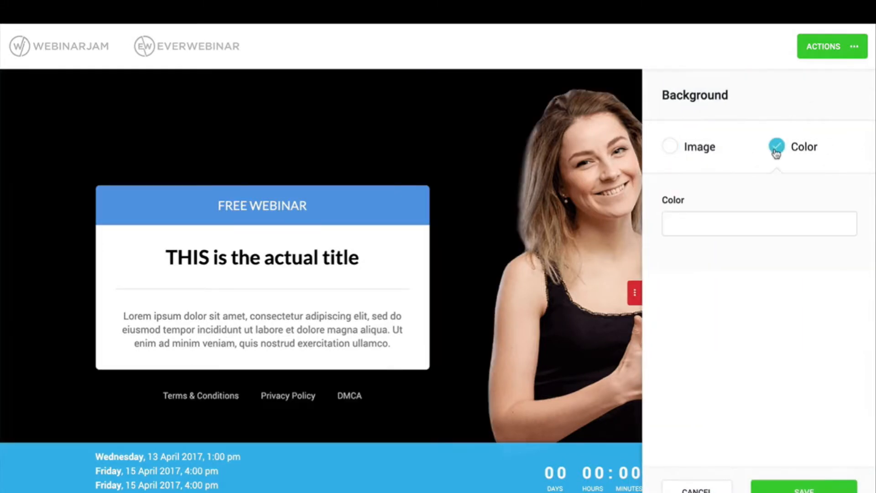
click(709, 232)
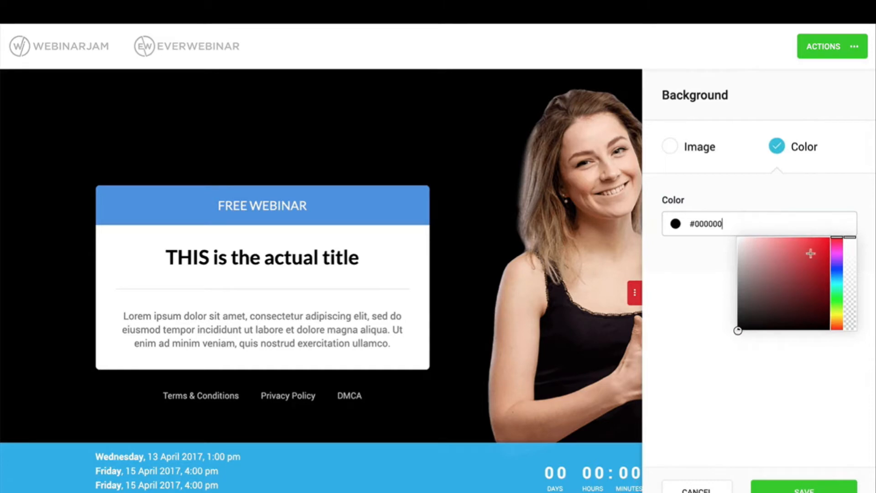
click(836, 284)
drag(748, 246, 757, 241)
click(804, 489)
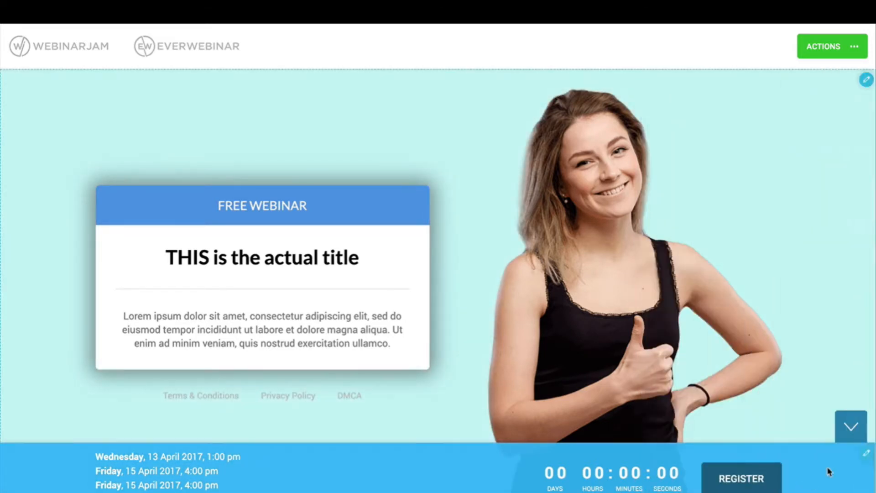
click(845, 54)
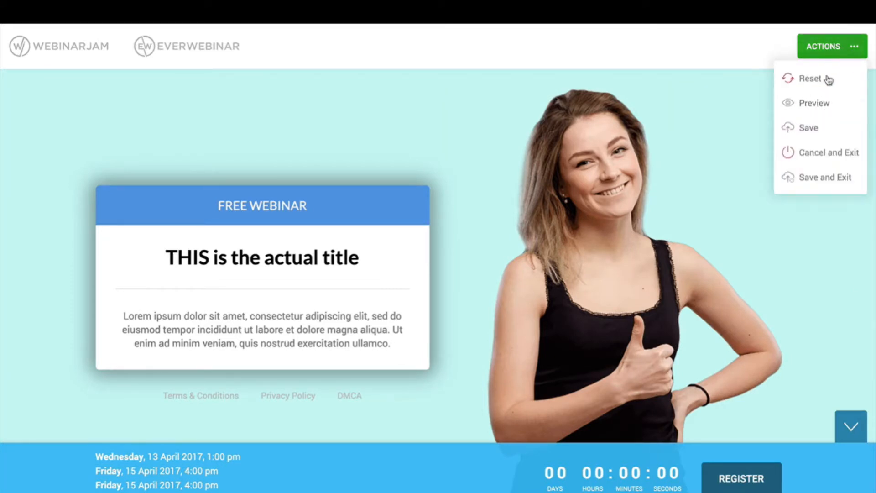
Step: Preview the cyan registration page, hiding and restoring the bottom countdown bar
click(806, 110)
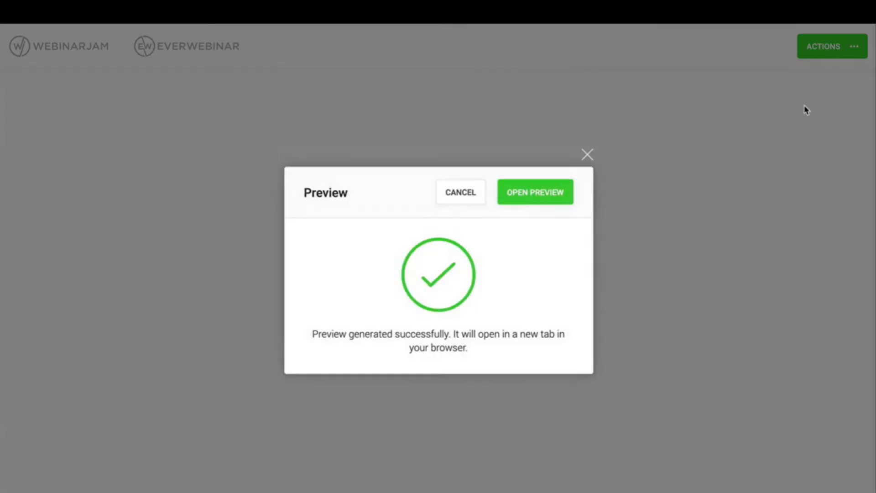
click(540, 197)
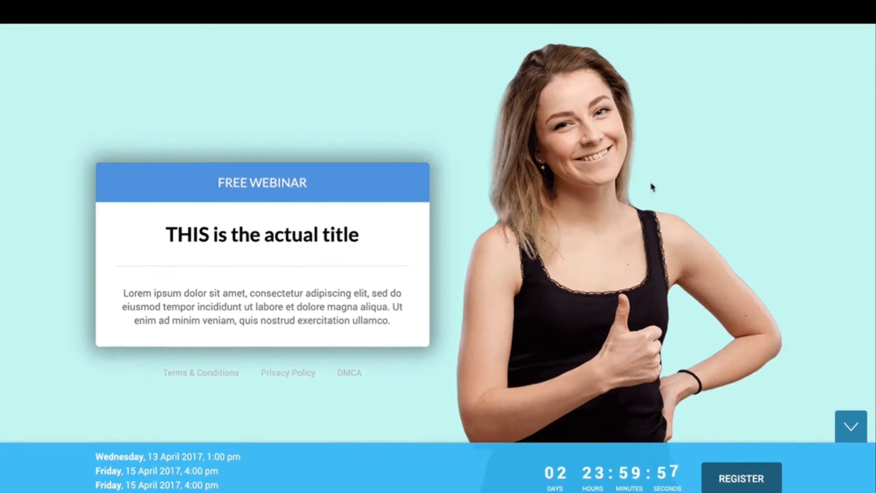
mouse_move(599, 450)
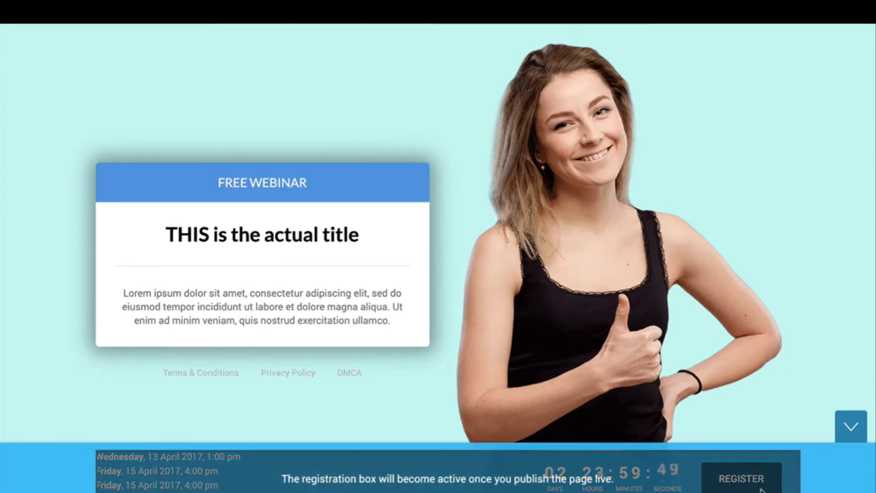
click(848, 425)
click(849, 489)
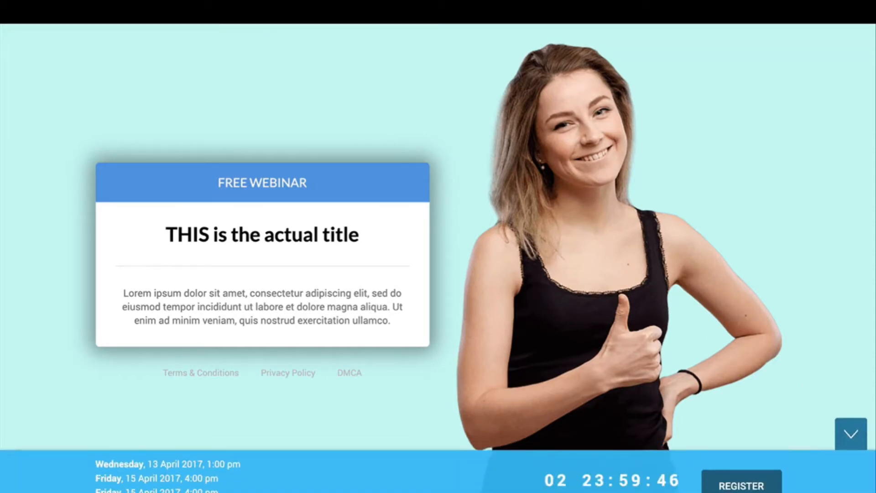
Step: Leave the preview, then save the page design and exit the editor
triple_click(326, 321)
click(221, 309)
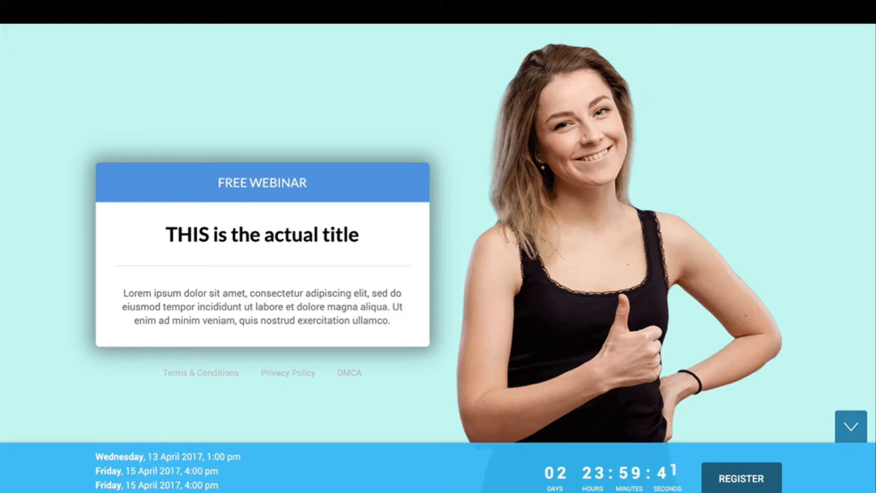
key(super+w)
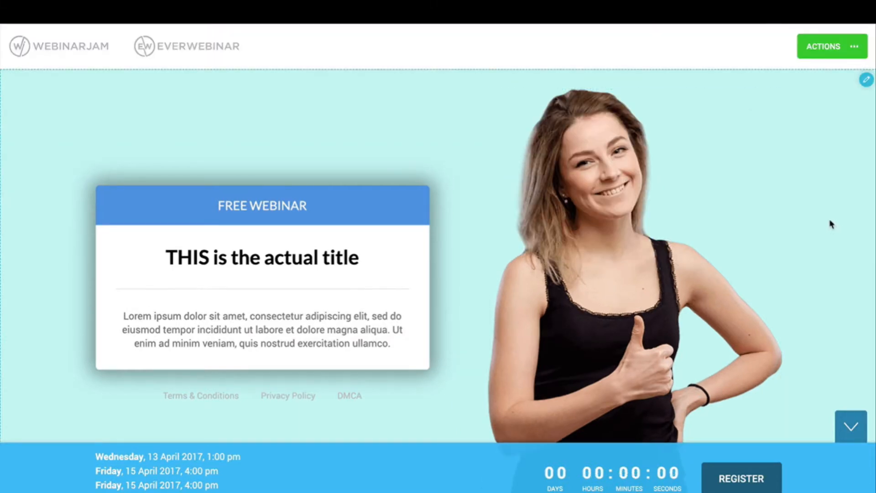
click(836, 47)
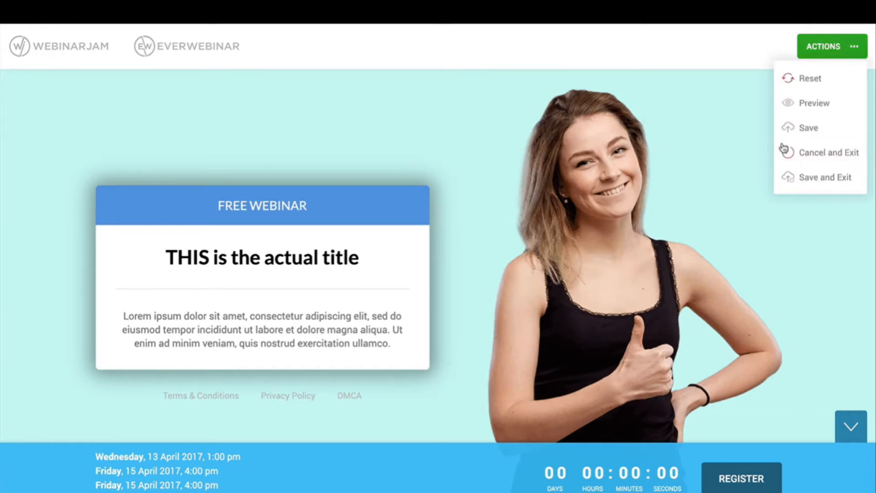
click(815, 182)
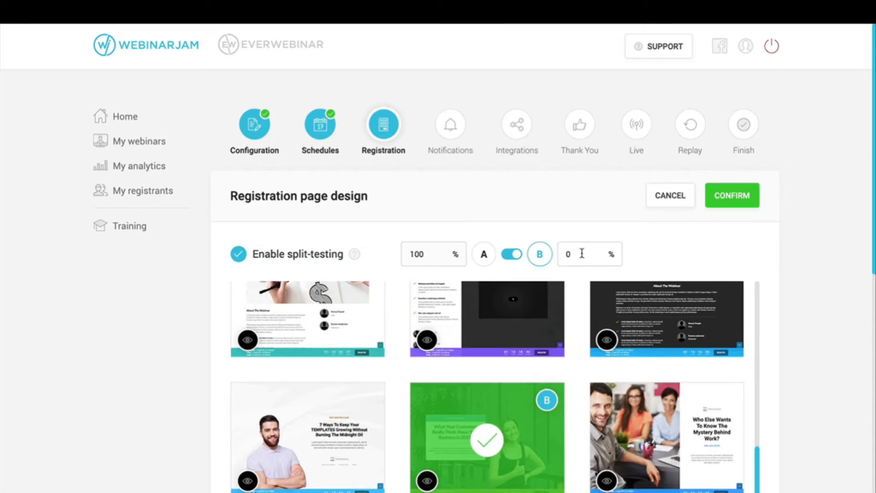
Step: Set the split-test traffic to 70% for version A and 30% for version B
double_click(419, 255)
scroll(511, 417, up, 10)
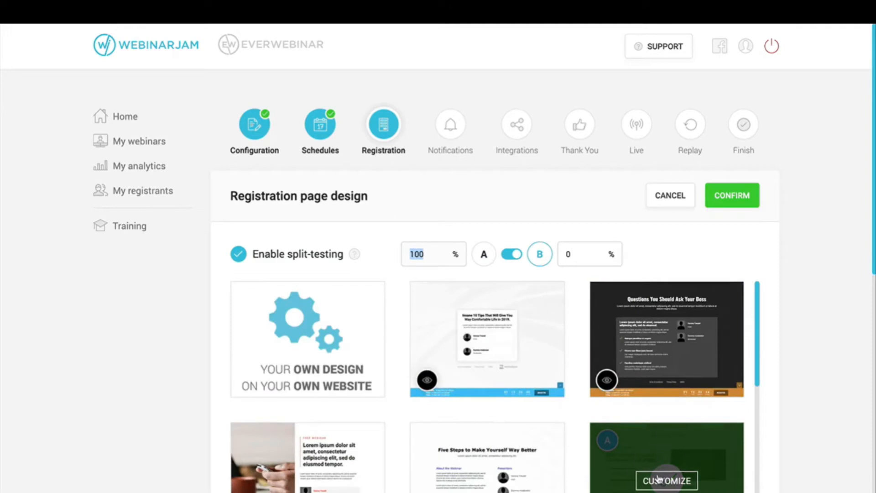
click(577, 260)
text(50)
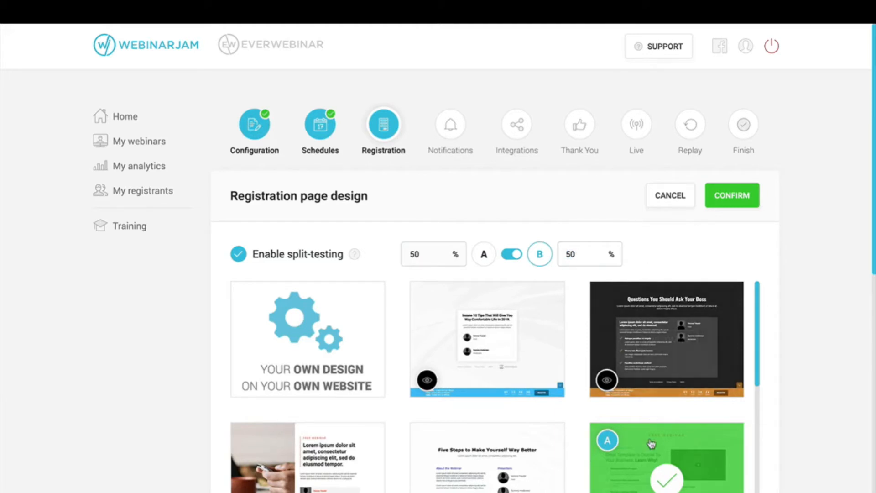
scroll(645, 467, down, 5)
scroll(645, 467, down, 4)
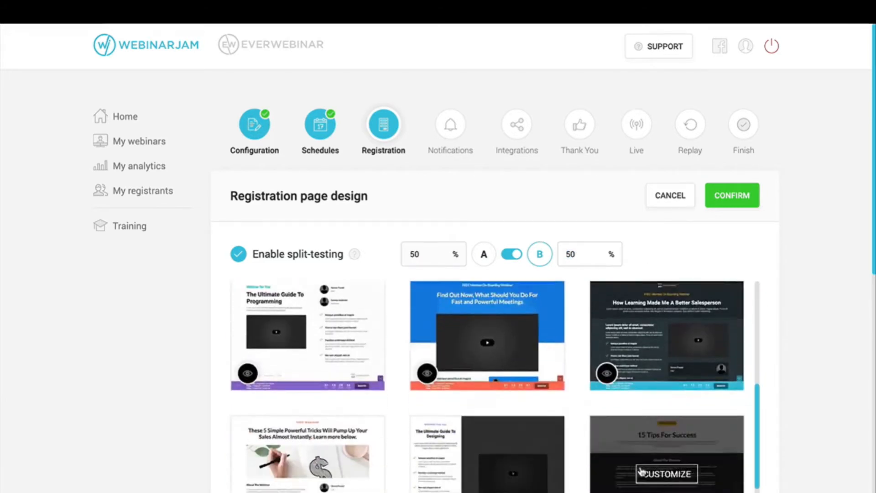
scroll(483, 458, up, 8)
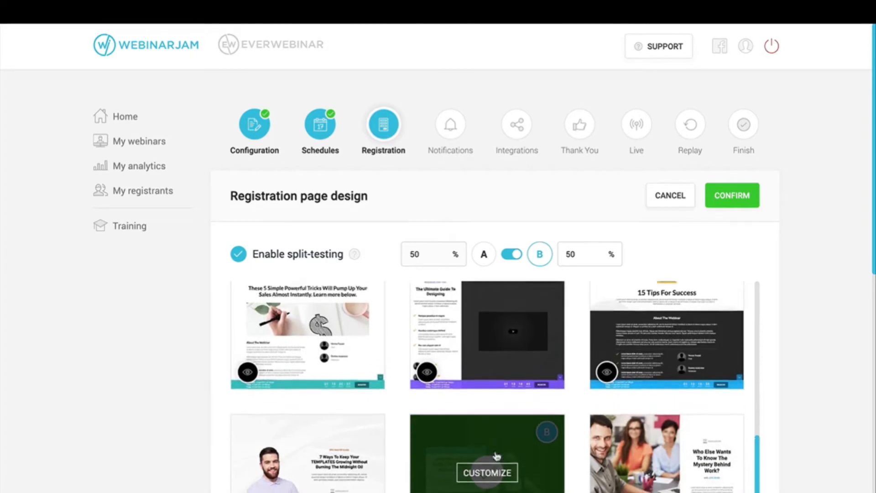
double_click(578, 254)
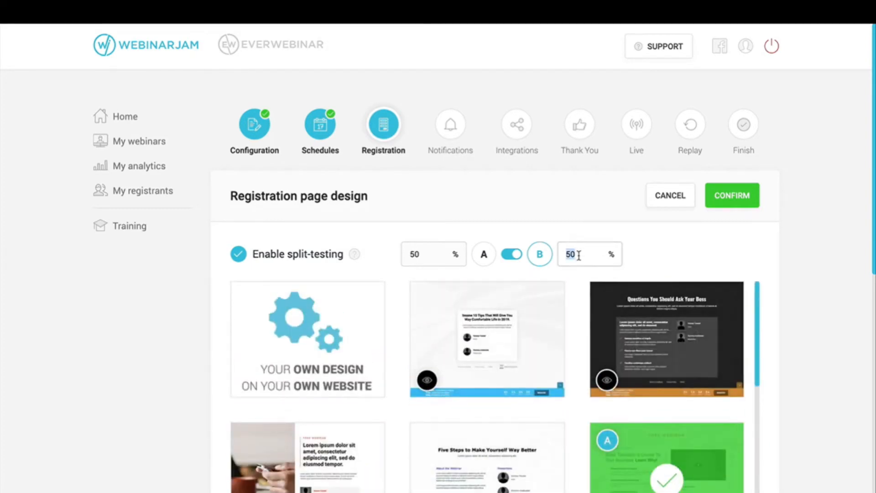
text(30)
scroll(607, 397, down, 1)
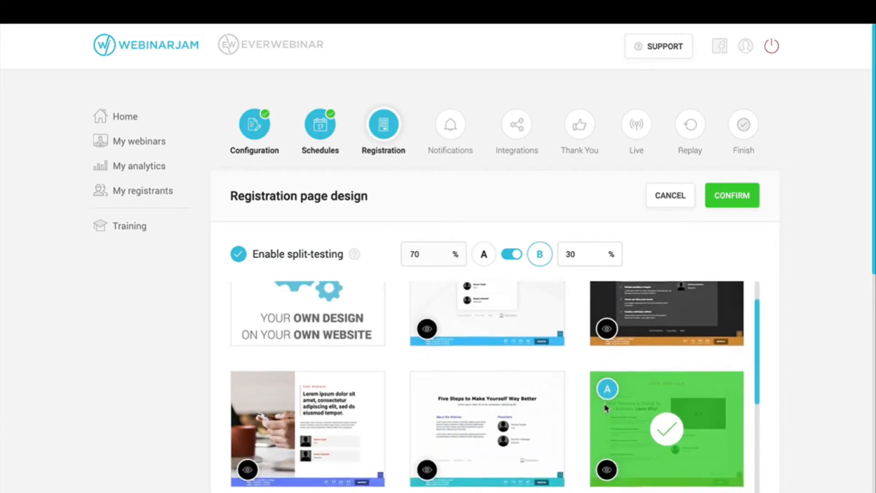
scroll(606, 408, up, 1)
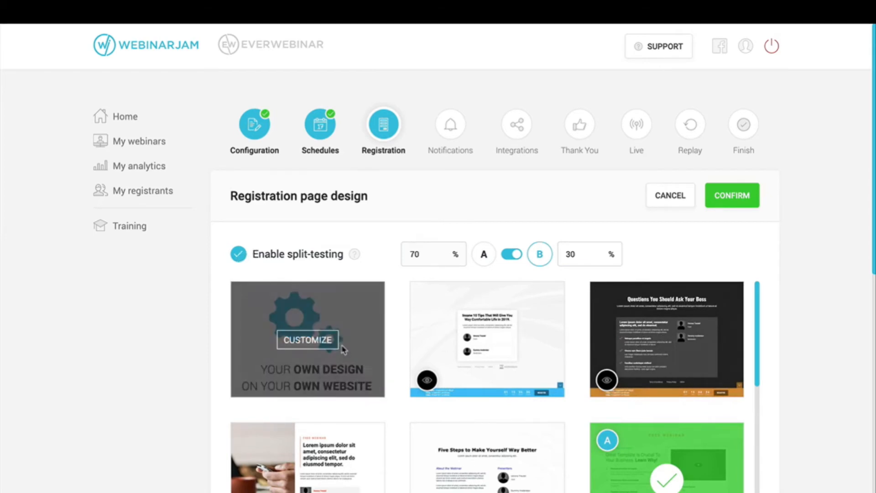
Step: Turn off split-testing and try the own-website registration option with URL 'ht.cpom'
click(238, 254)
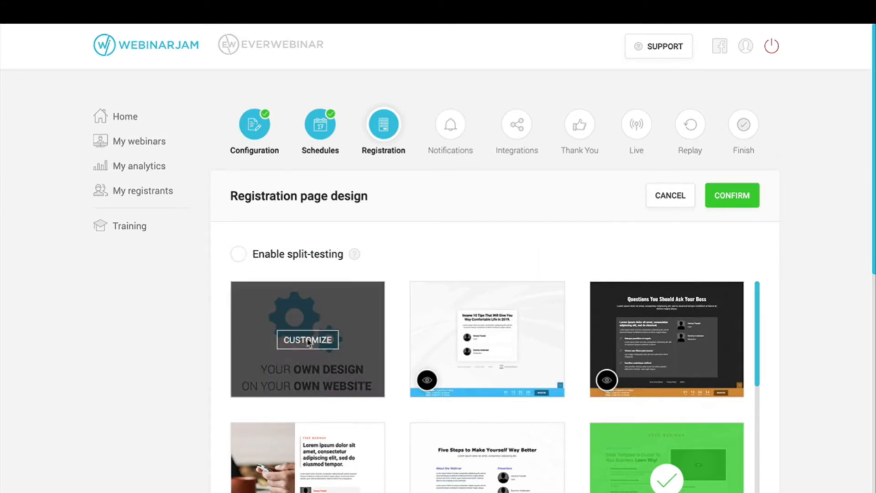
click(309, 343)
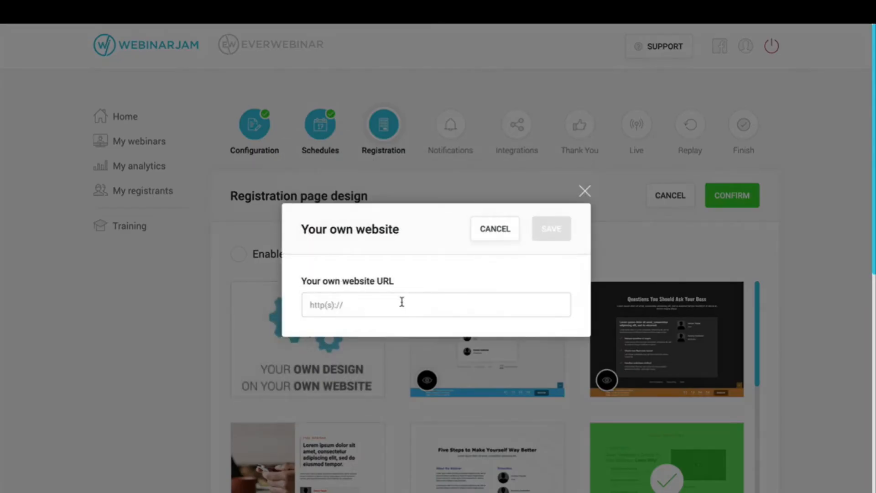
click(402, 302)
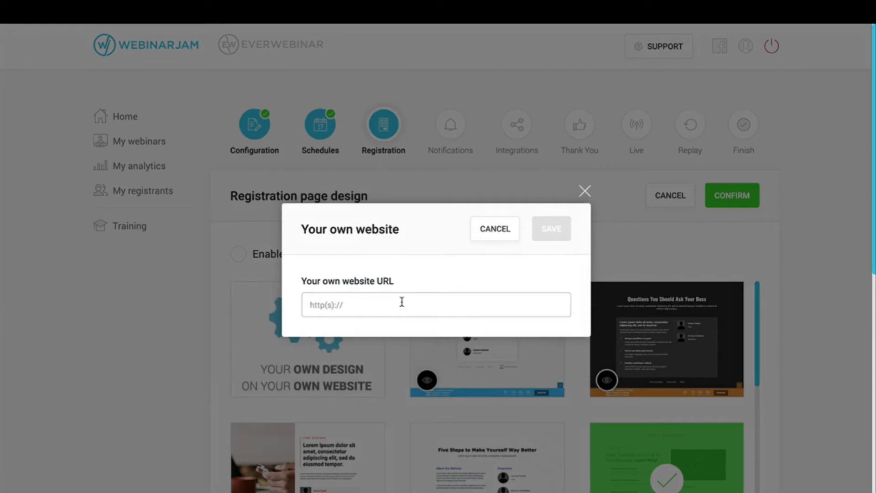
text(https://www.example)
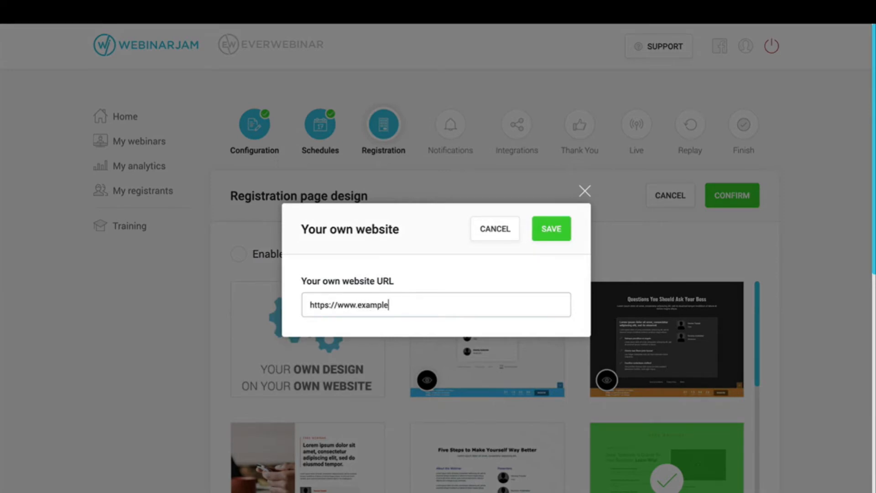
text(.cpom)
click(554, 229)
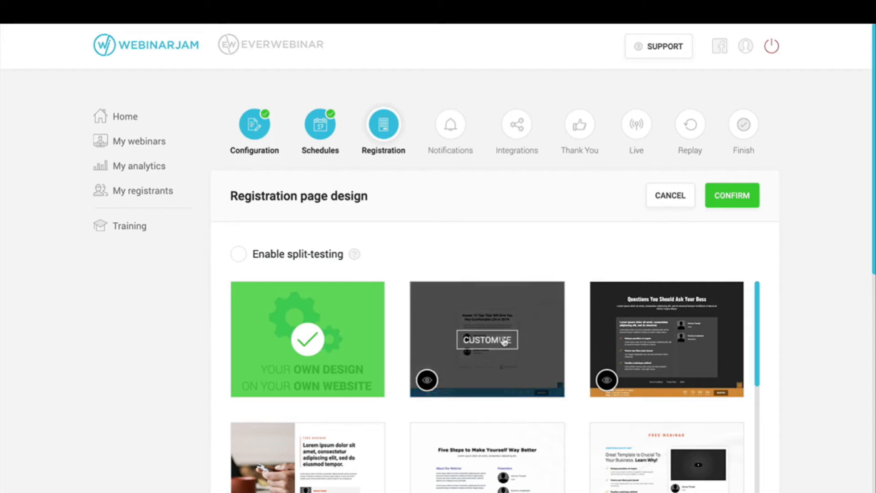
Step: Customize the second template, save and exit it, and confirm Template 1 as the design
click(502, 341)
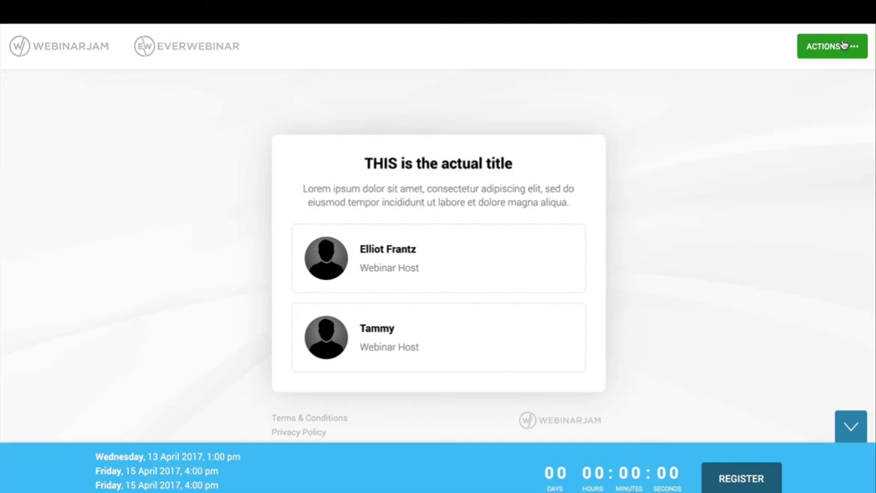
click(844, 46)
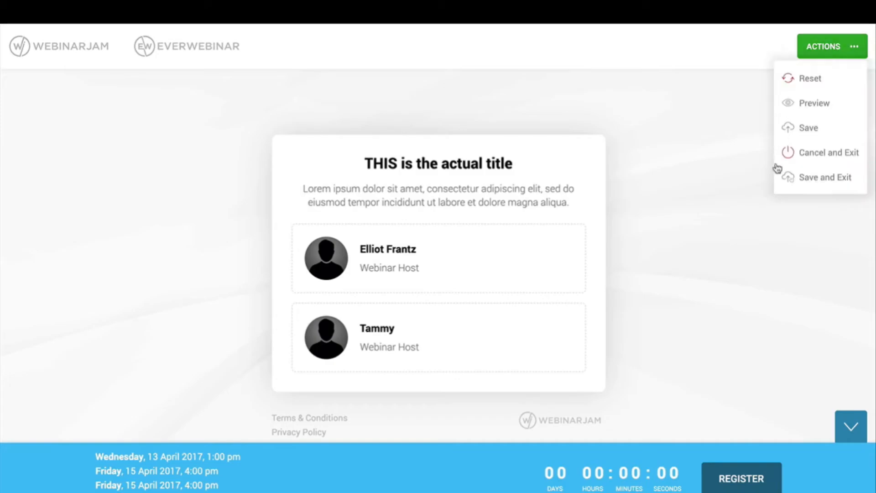
click(825, 178)
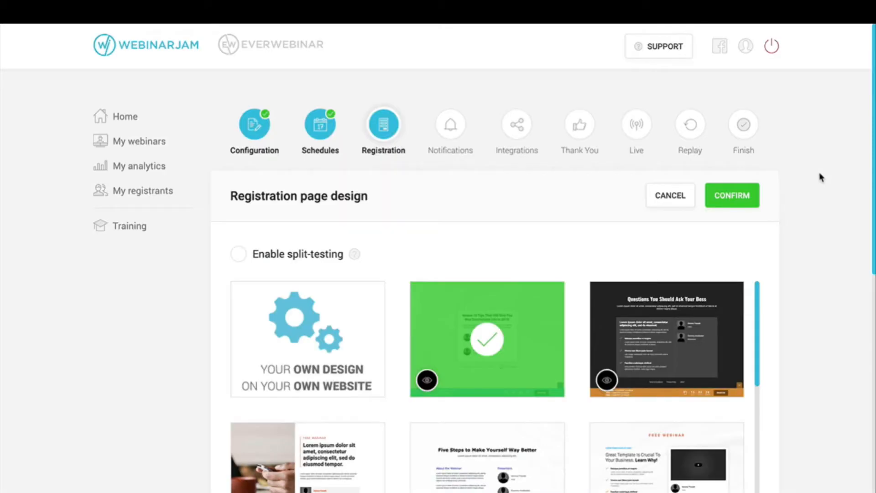
click(732, 195)
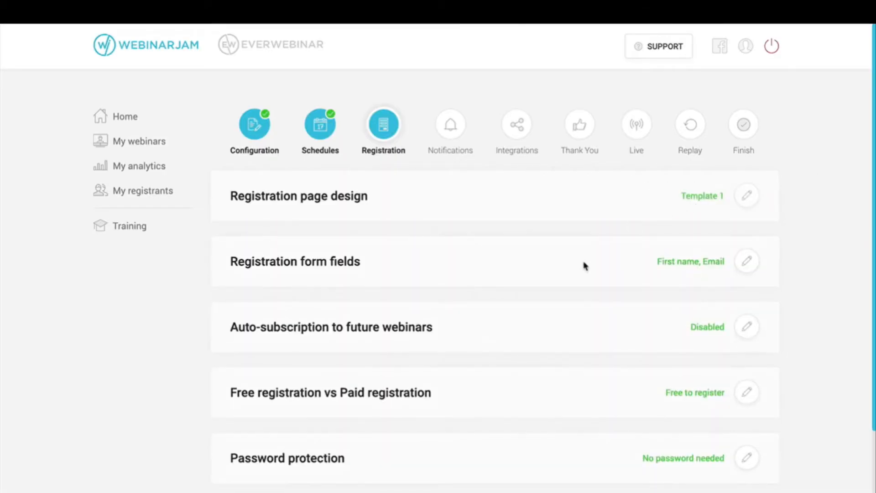
Step: Add Last name and Phone number fields to the registration form and toggle their Mandatory switches
scroll(585, 266, down, 1)
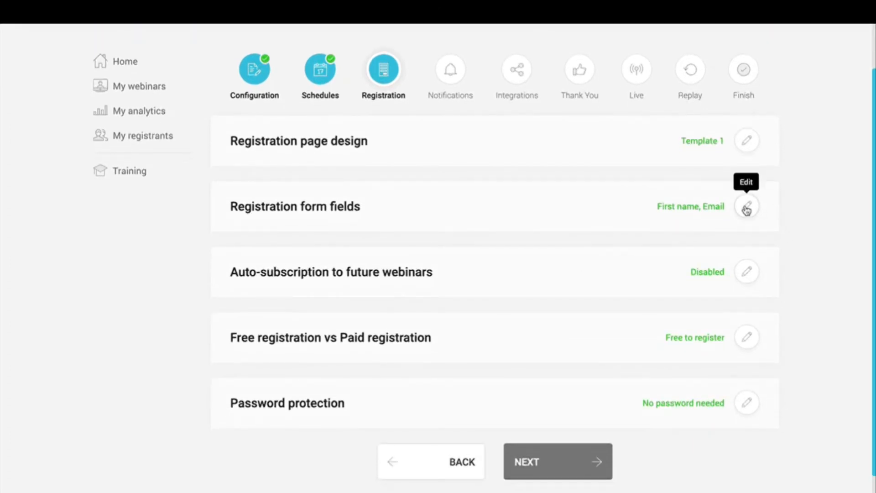
click(747, 208)
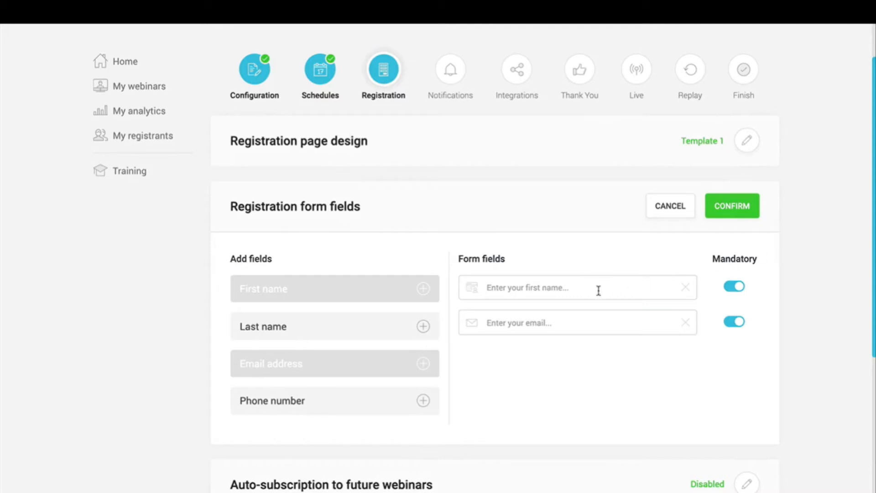
click(537, 326)
click(423, 328)
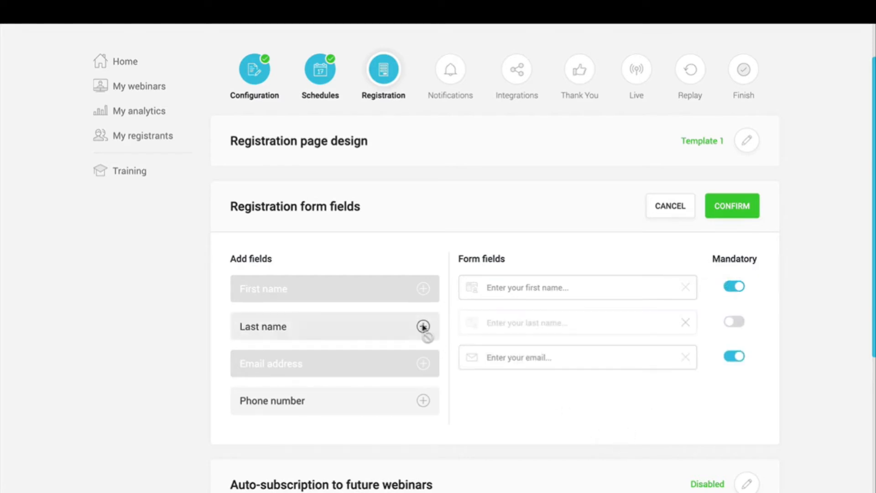
click(423, 401)
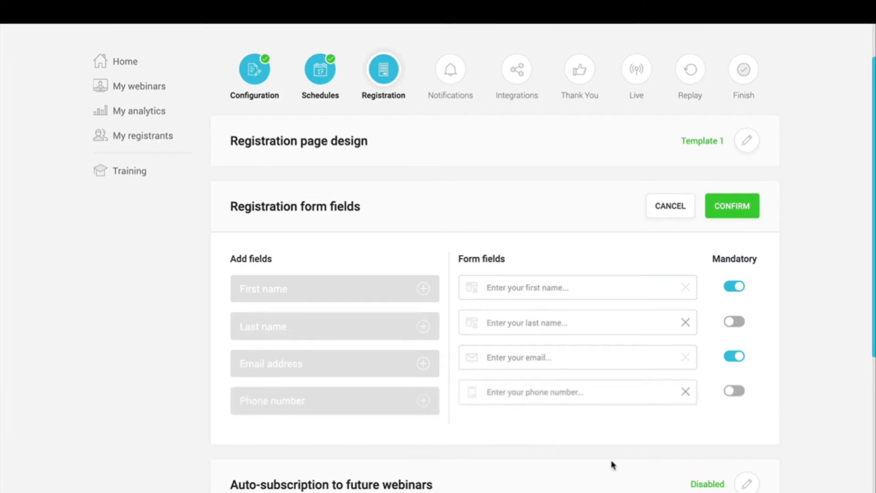
click(733, 391)
click(734, 322)
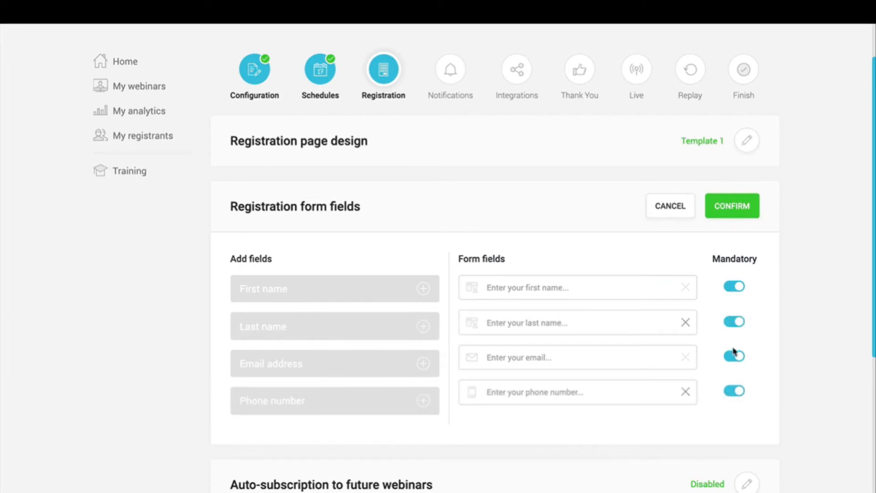
Step: Remove the Last name and Phone number rows, leaving First name and Email, and confirm the form
click(735, 324)
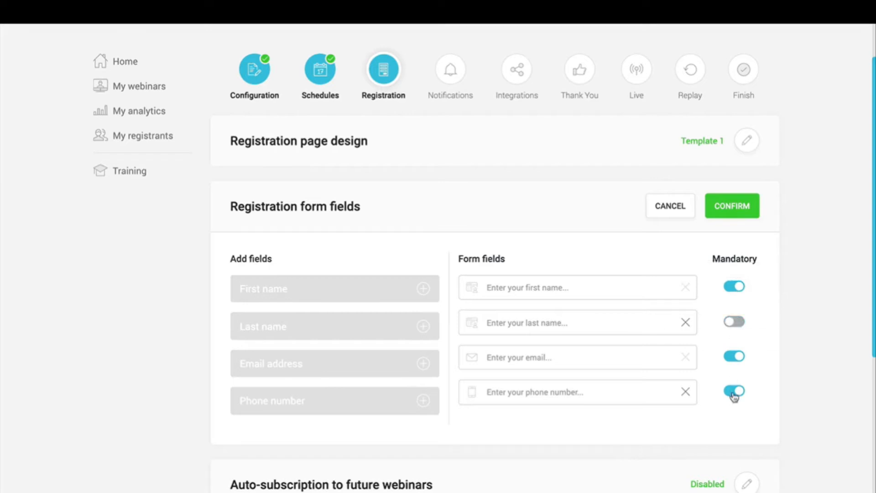
click(685, 323)
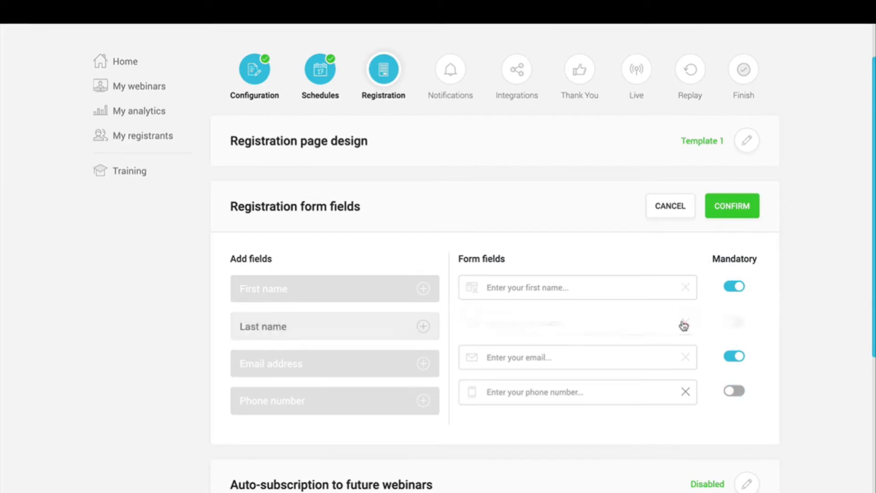
click(685, 359)
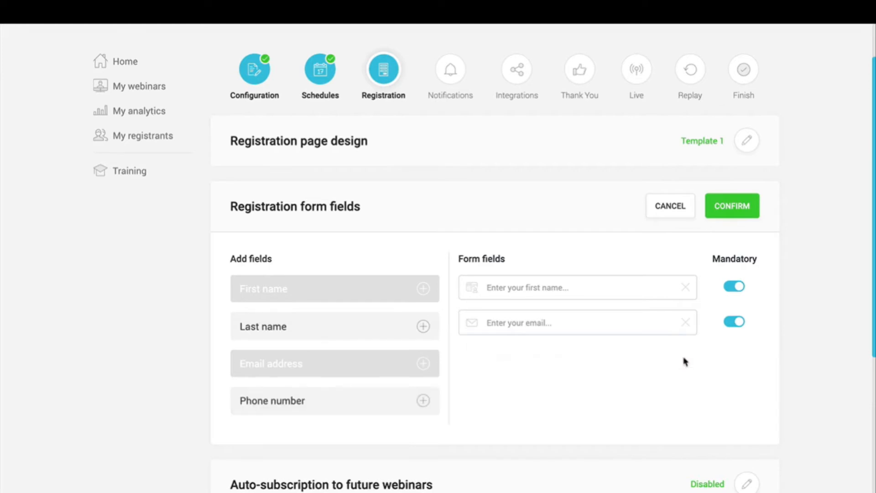
click(732, 206)
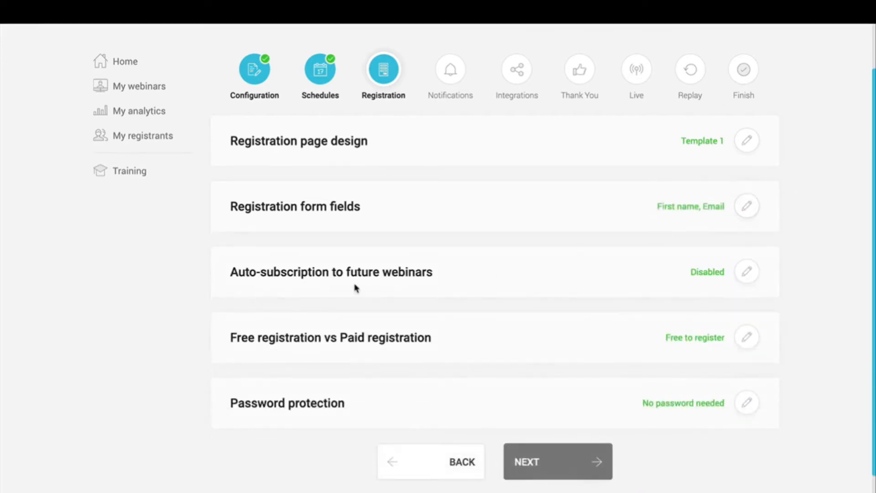
triple_click(295, 273)
click(525, 271)
click(742, 279)
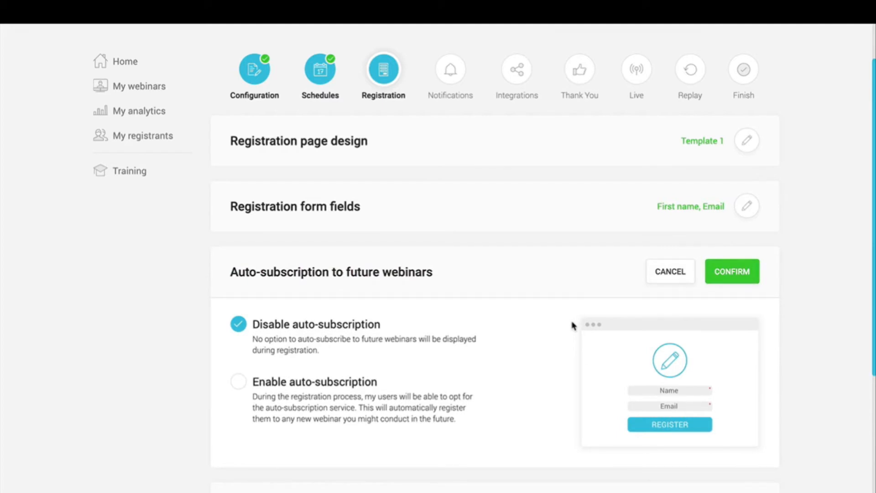
click(239, 383)
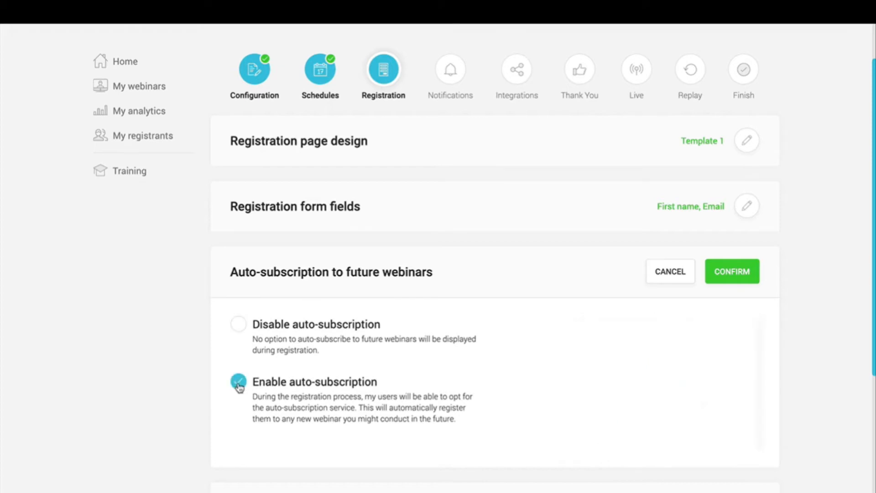
scroll(456, 413, down, 1)
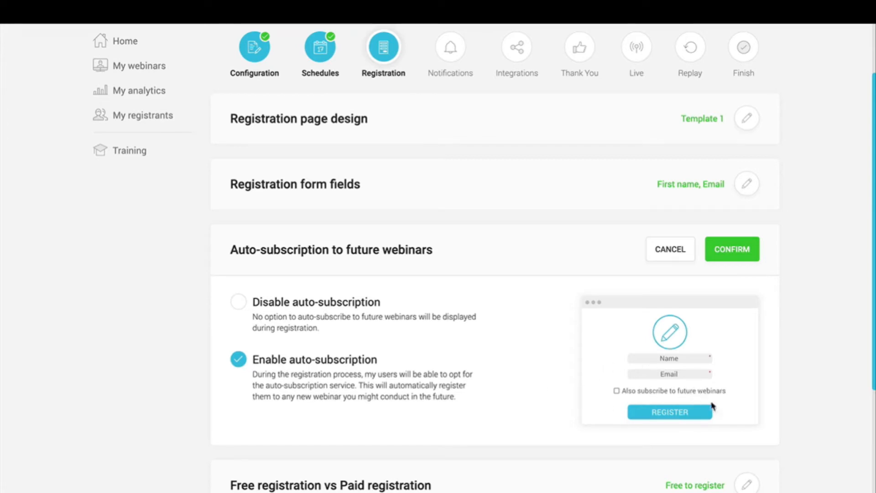
click(244, 308)
click(749, 250)
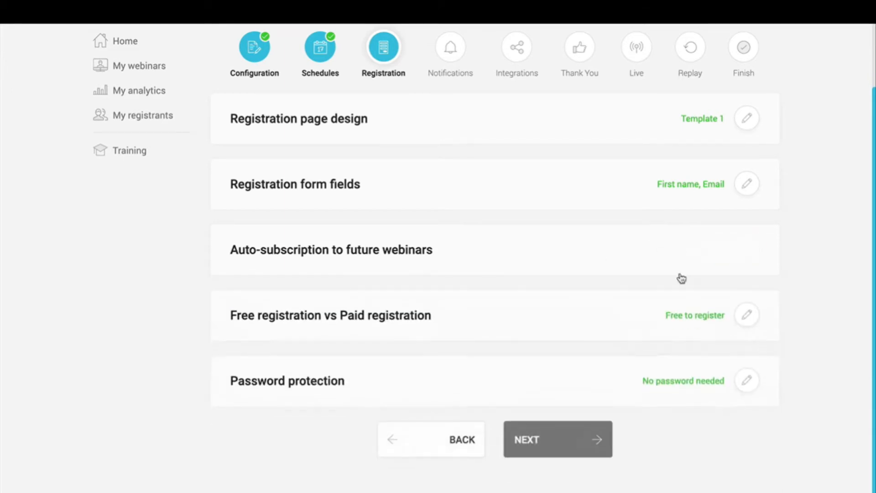
scroll(184, 380, down, 1)
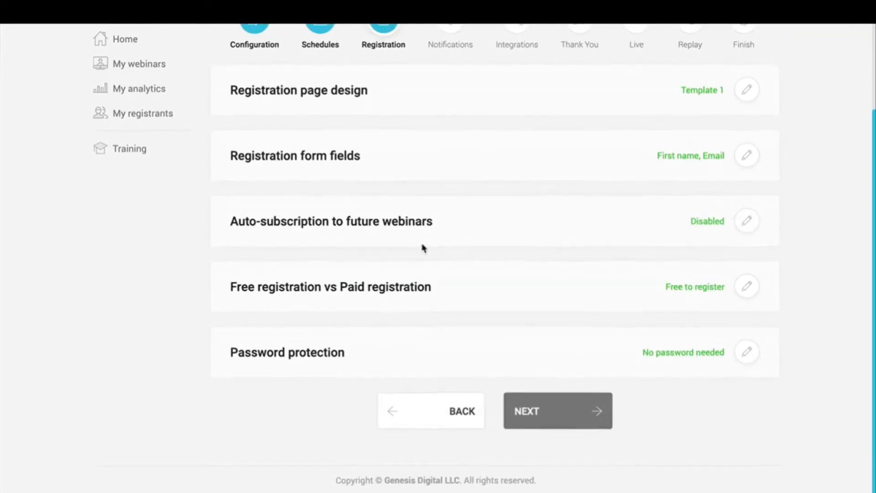
click(747, 288)
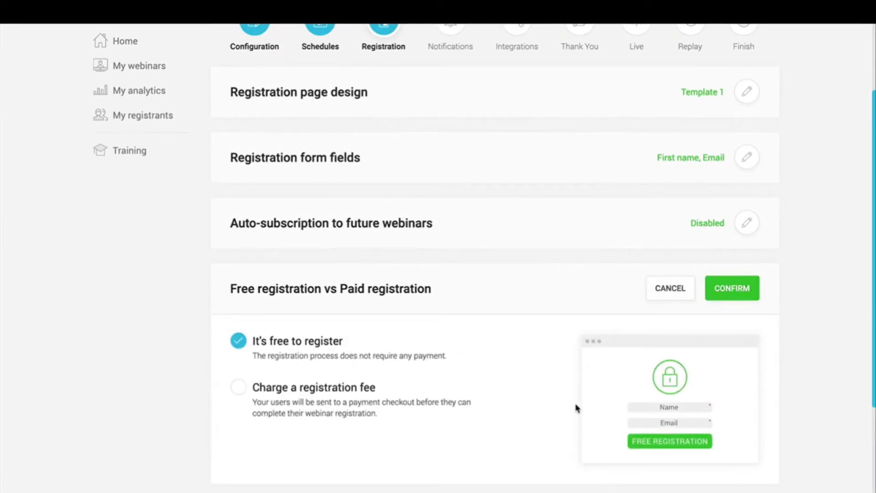
click(281, 388)
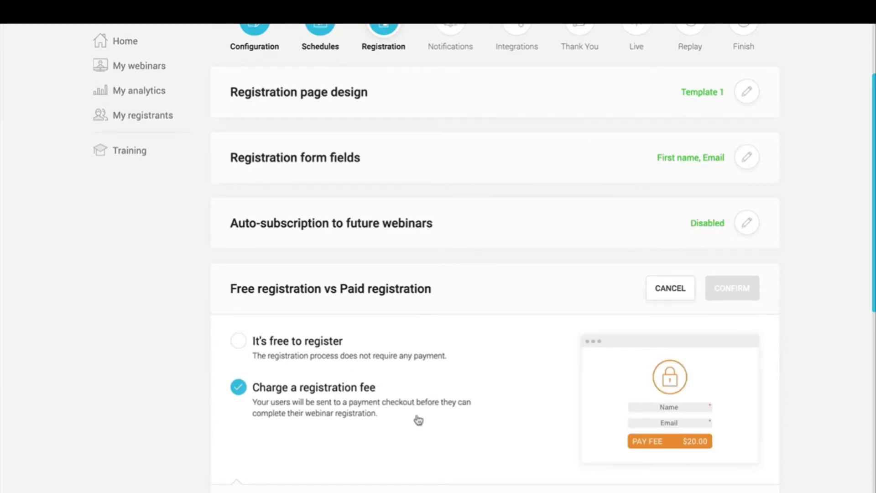
scroll(419, 420, down, 7)
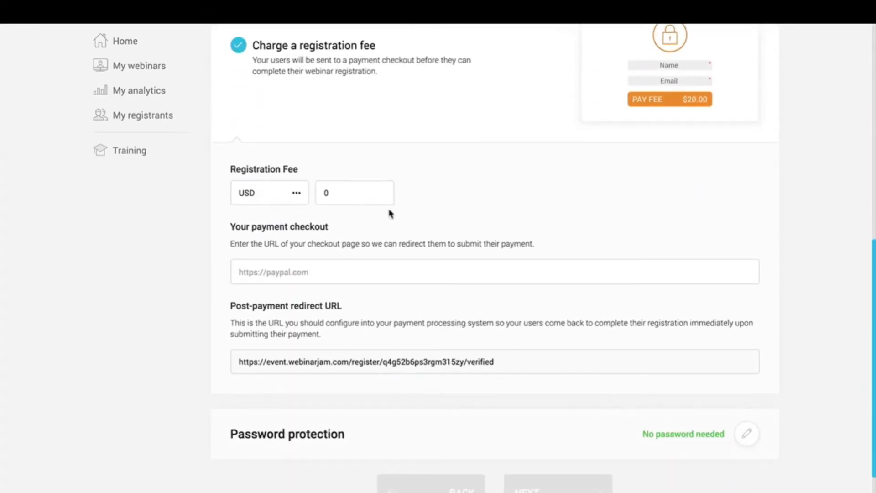
click(350, 193)
text(15.99)
drag(236, 227, 328, 230)
click(382, 250)
click(380, 267)
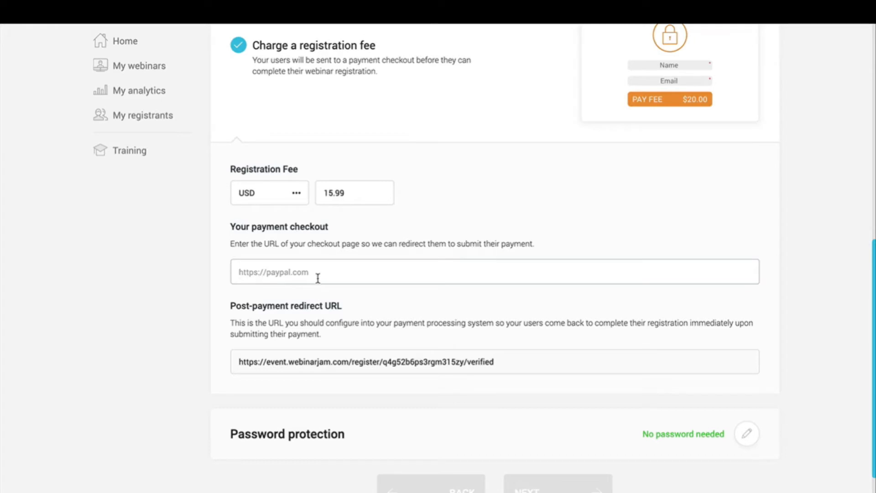
scroll(492, 220, up, 2)
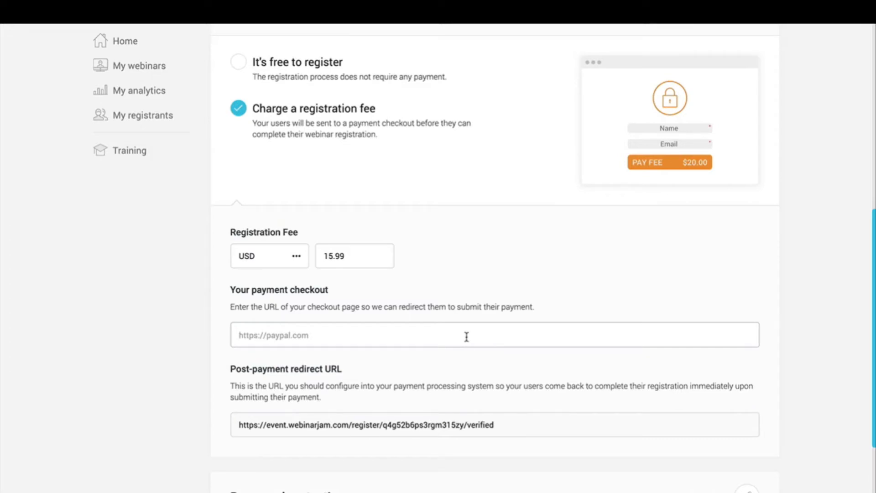
scroll(415, 327, down, 3)
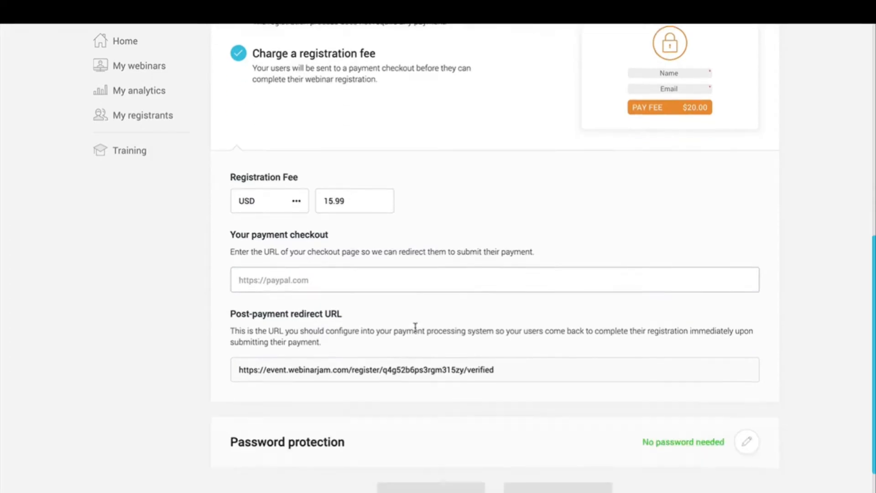
triple_click(341, 350)
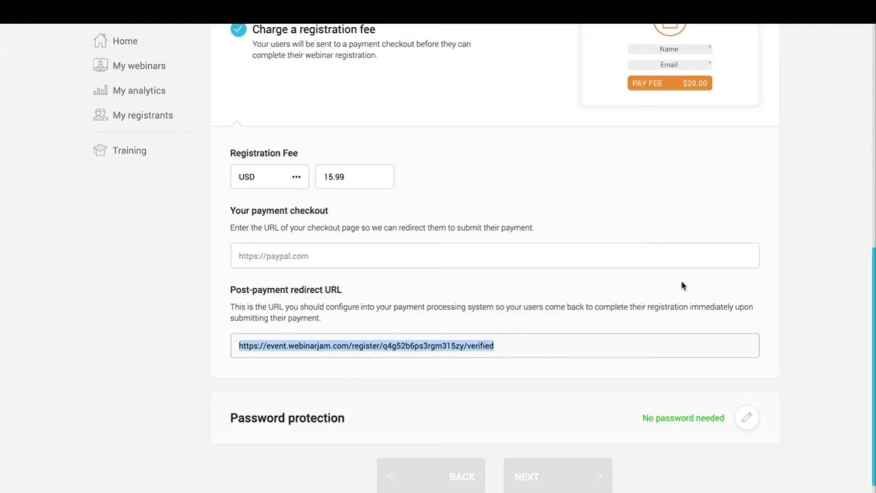
scroll(684, 286, up, 2)
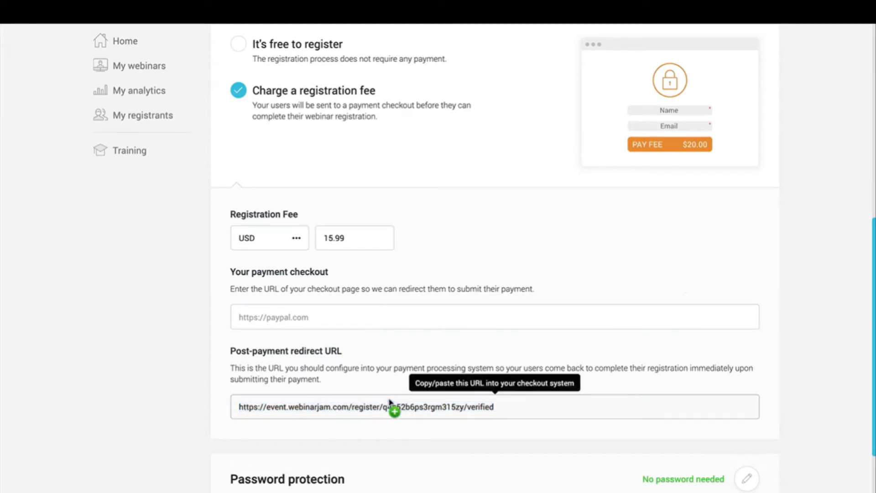
drag(392, 406, 538, 402)
click(410, 323)
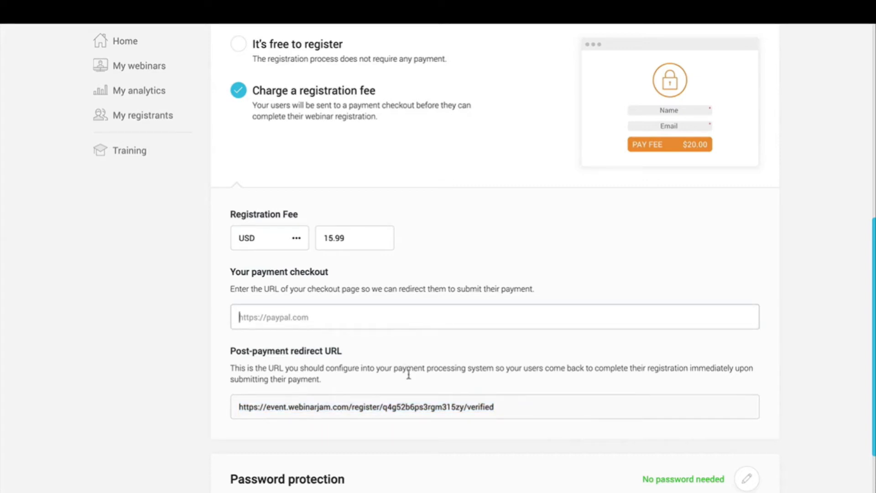
click(396, 408)
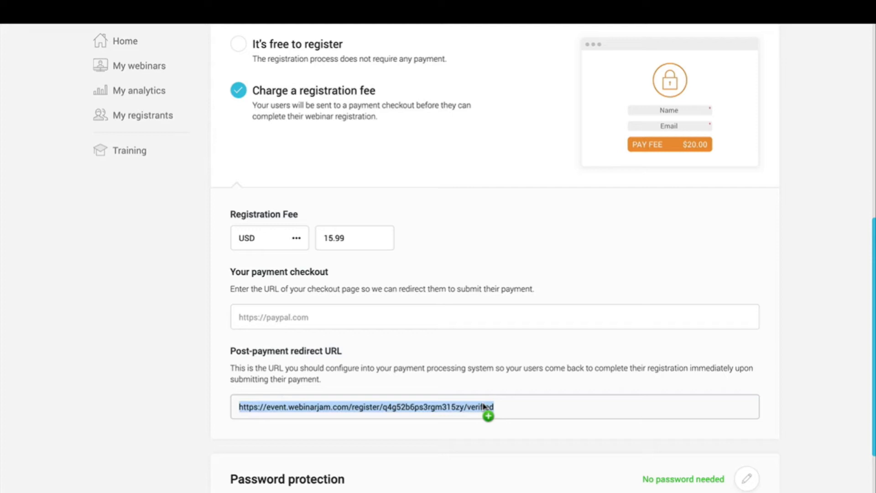
scroll(397, 319, up, 2)
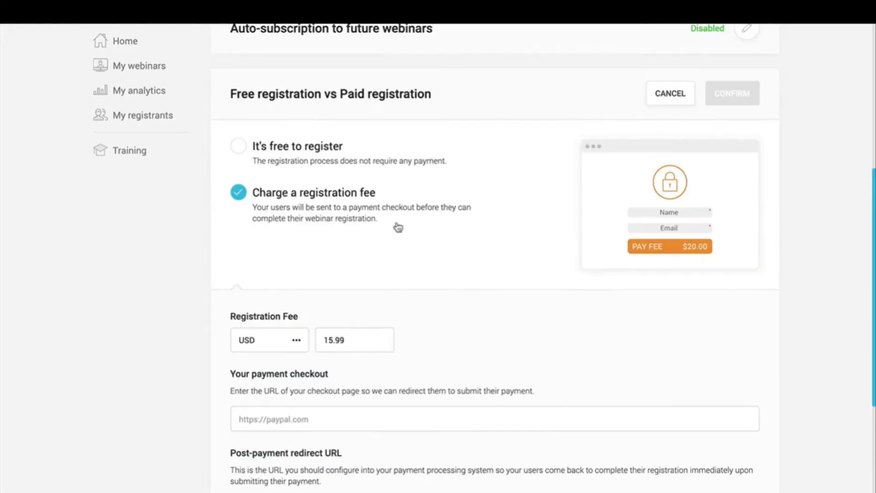
click(240, 146)
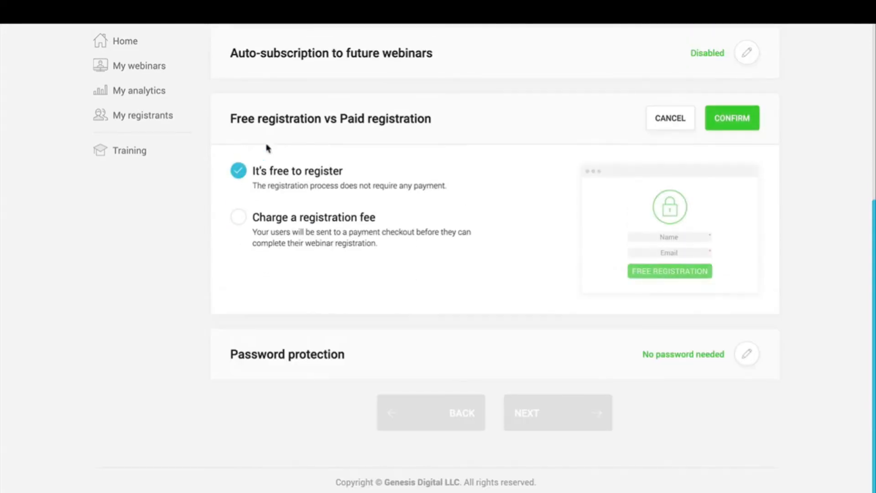
click(748, 116)
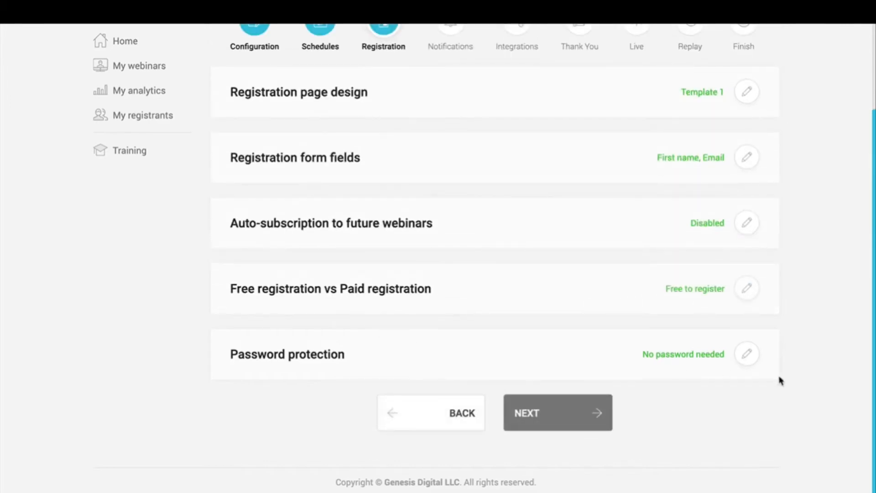
Step: Try requiring a master password for the webinar room, then clear the entered password
click(748, 354)
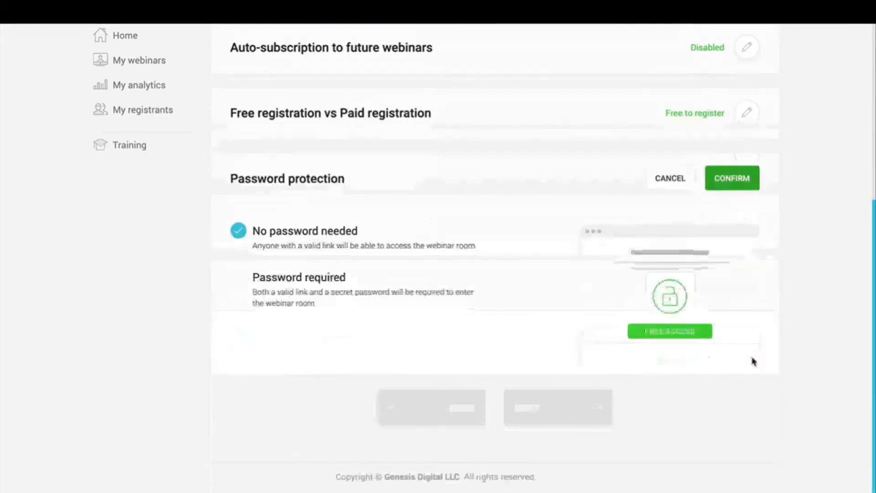
click(293, 294)
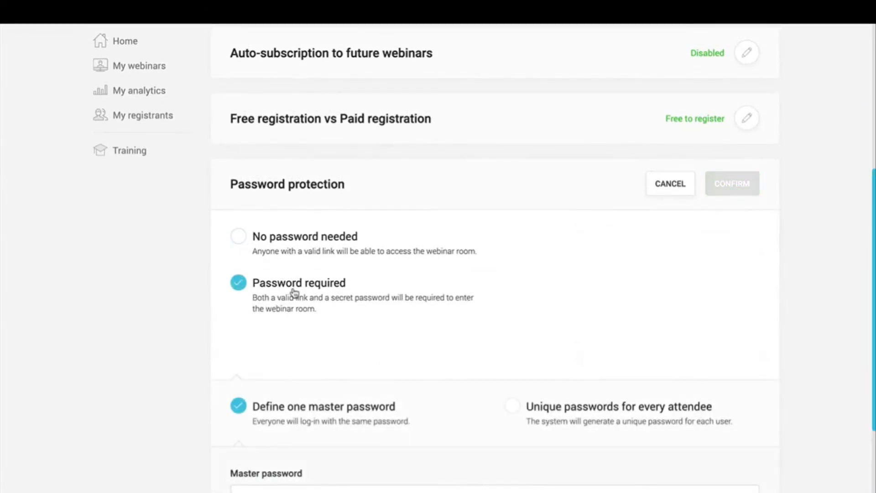
scroll(551, 368, down, 2)
scroll(551, 368, down, 1)
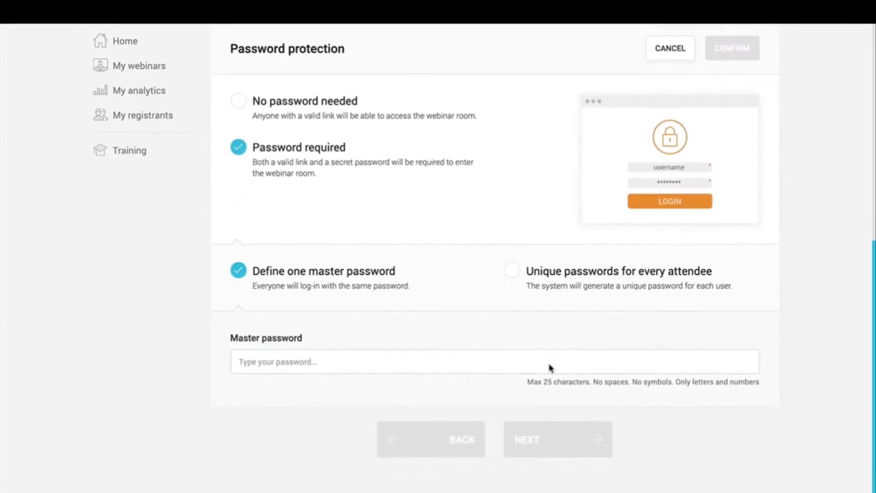
click(438, 363)
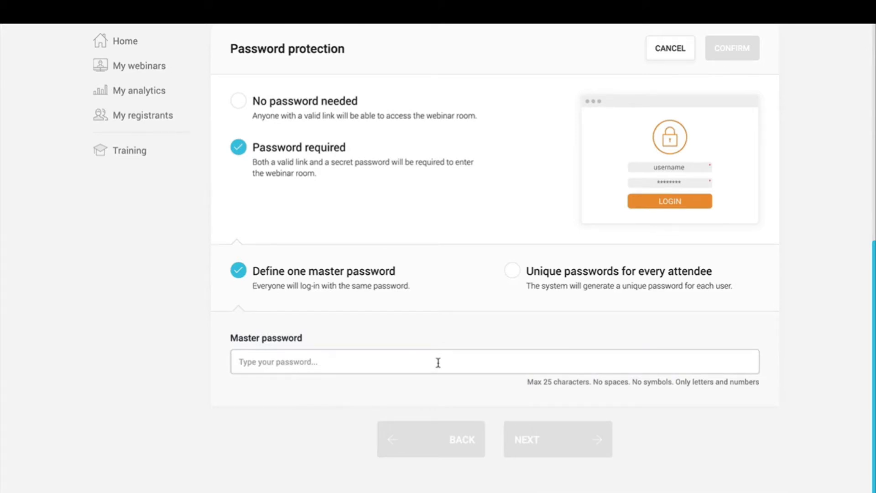
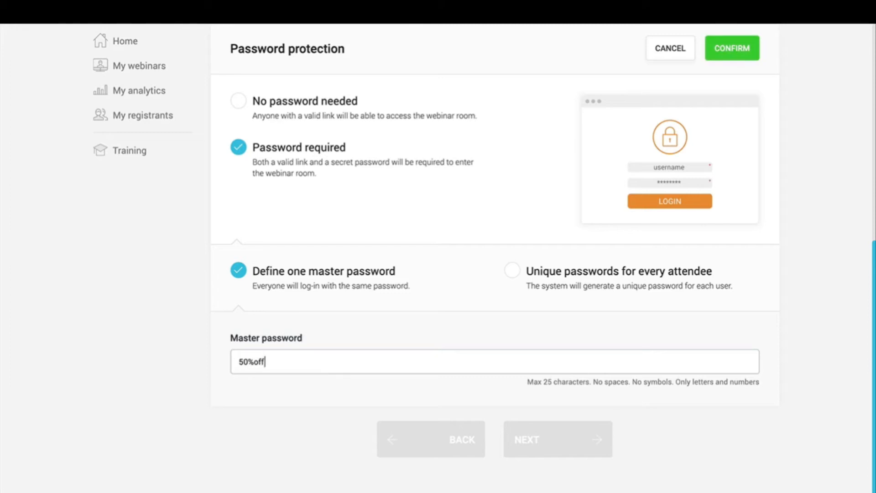
key(ctrl+a)
key(BackSpace)
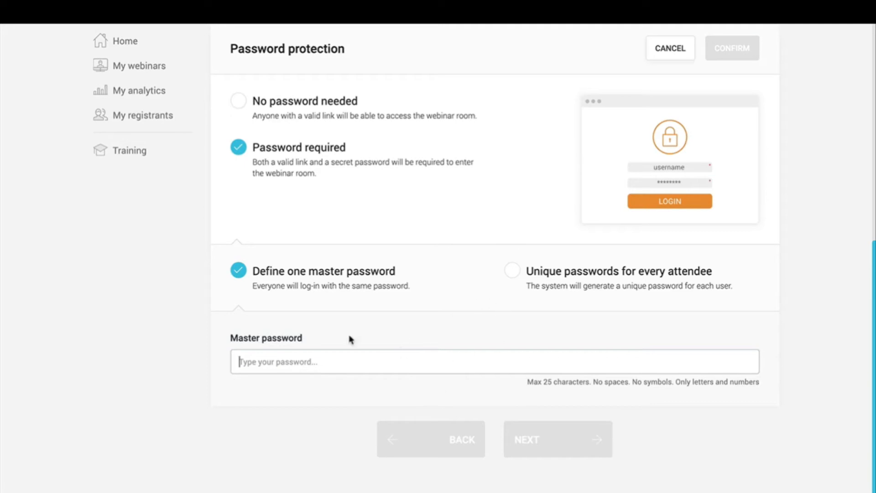
Step: Set password protection to 'No password needed', confirm it, and advance to Notifications
click(512, 277)
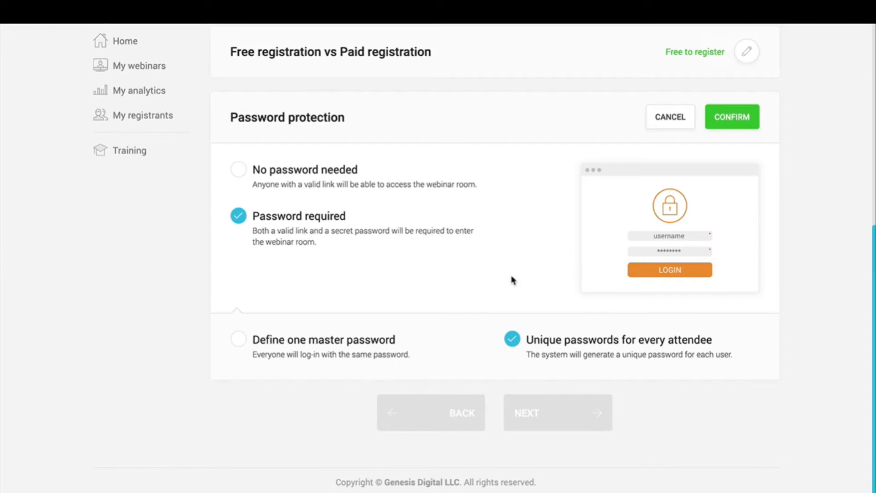
click(238, 170)
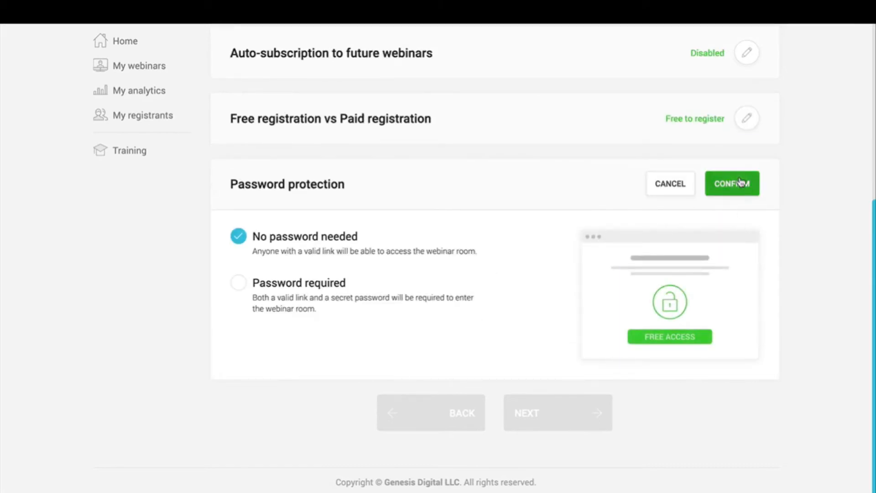
click(736, 184)
click(539, 418)
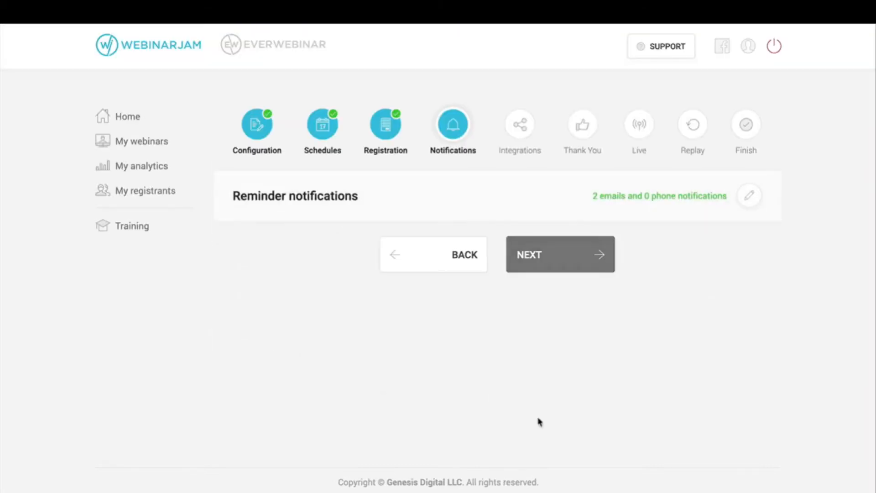
Step: Edit Reminder notifications, review the Pre- and Post-webinar sections, and add a pre-webinar reminder email
click(750, 196)
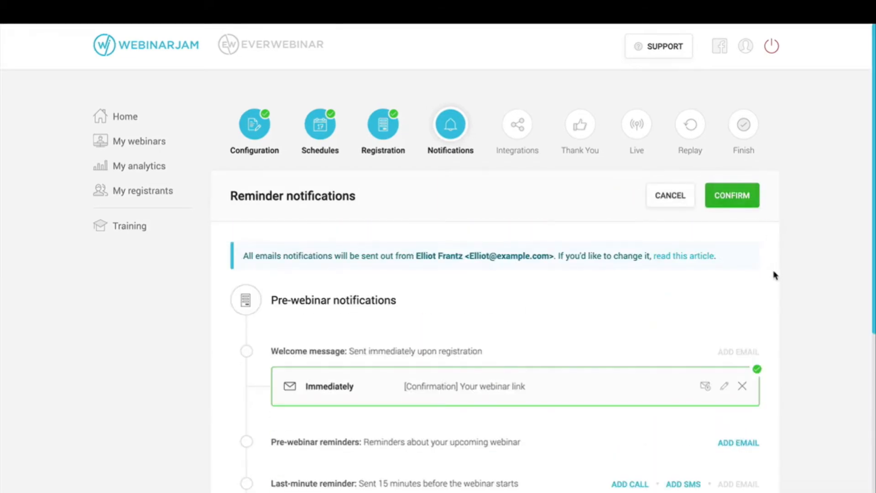
scroll(774, 274, down, 5)
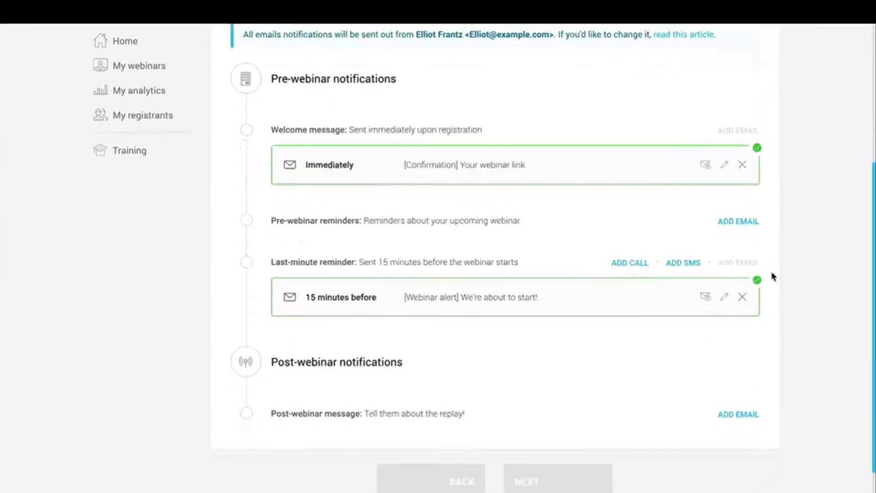
triple_click(350, 78)
triple_click(328, 365)
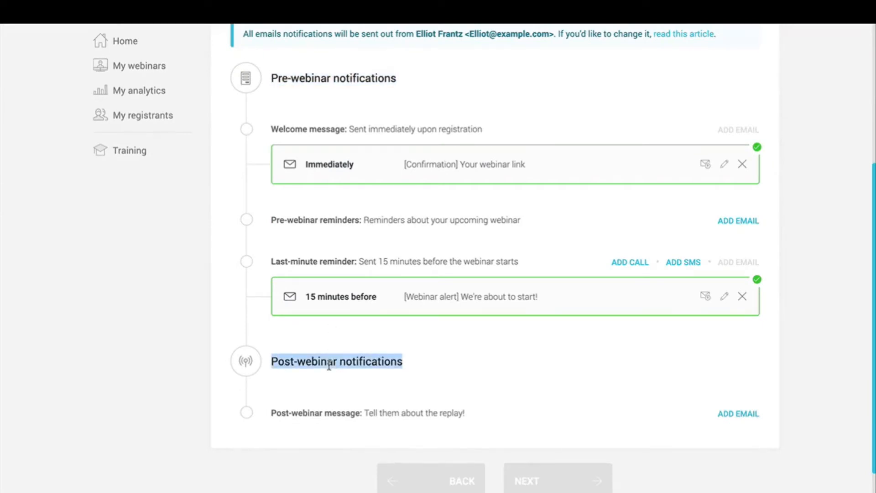
click(511, 394)
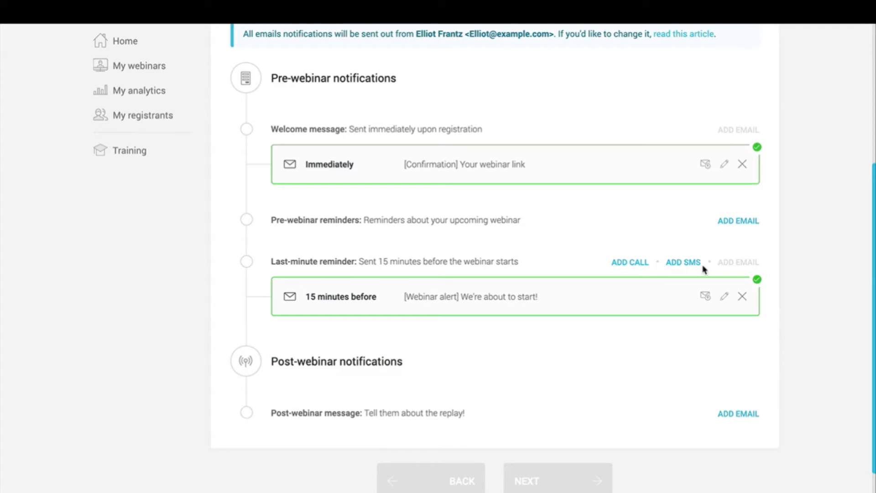
scroll(703, 269, up, 5)
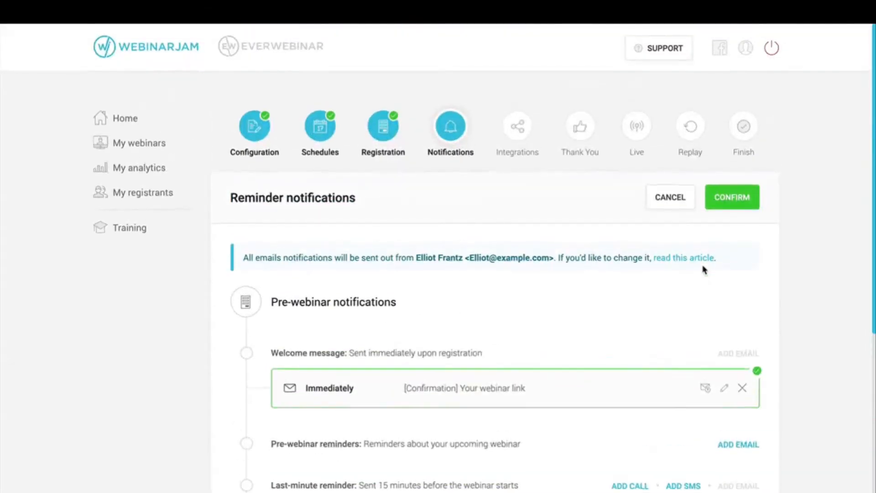
scroll(703, 270, down, 6)
scroll(703, 270, up, 3)
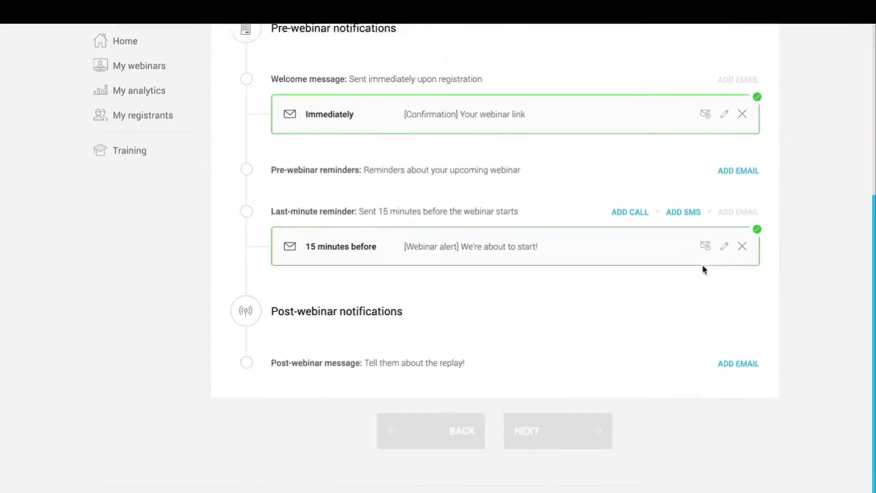
click(742, 262)
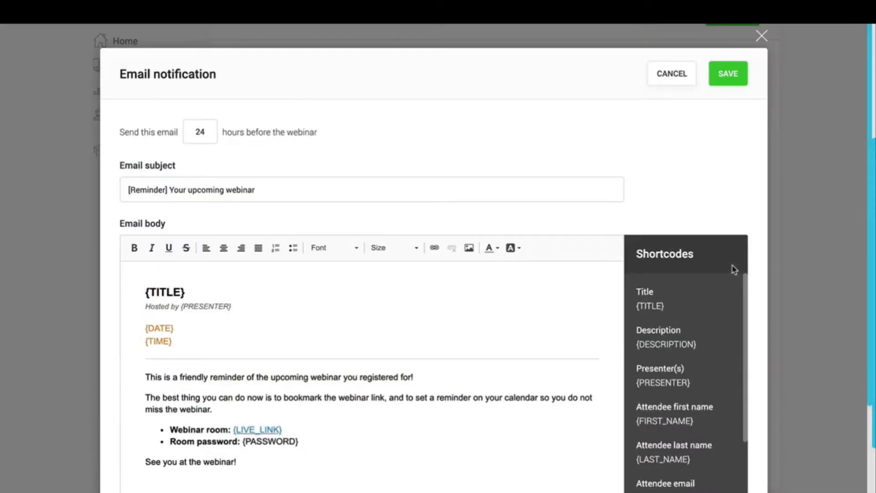
Step: Review the 24-hours-before send time, the '[Reminder] Your upcoming webinar' subject and the body's {TITLE} shortcode
double_click(200, 132)
click(240, 139)
drag(318, 141, 171, 137)
double_click(187, 132)
click(546, 193)
key(ctrl+a)
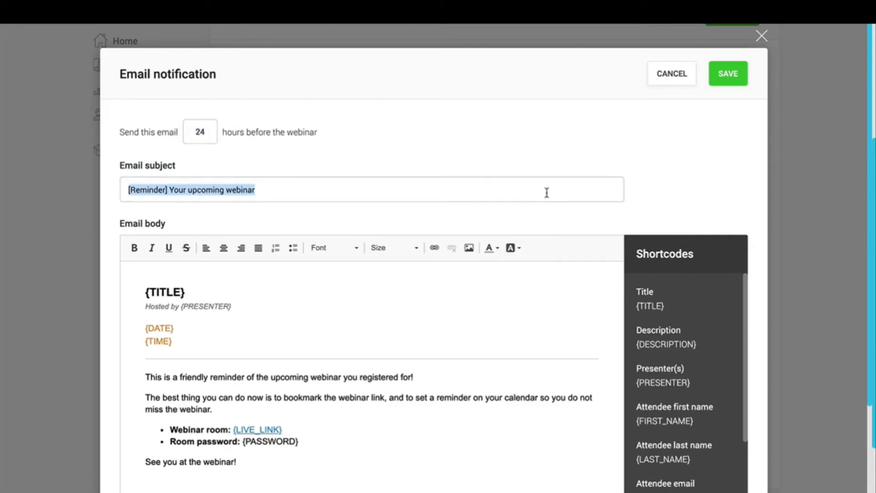
click(714, 164)
scroll(714, 164, down, 2)
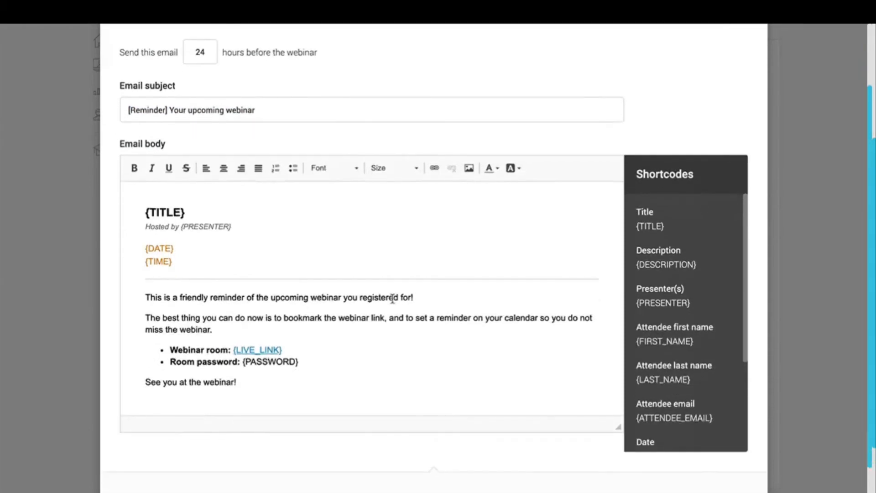
double_click(393, 297)
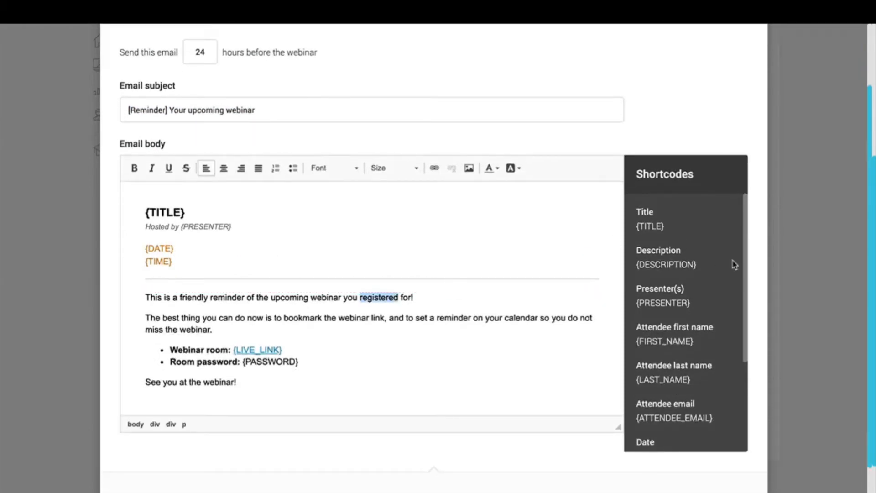
scroll(710, 363, down, 3)
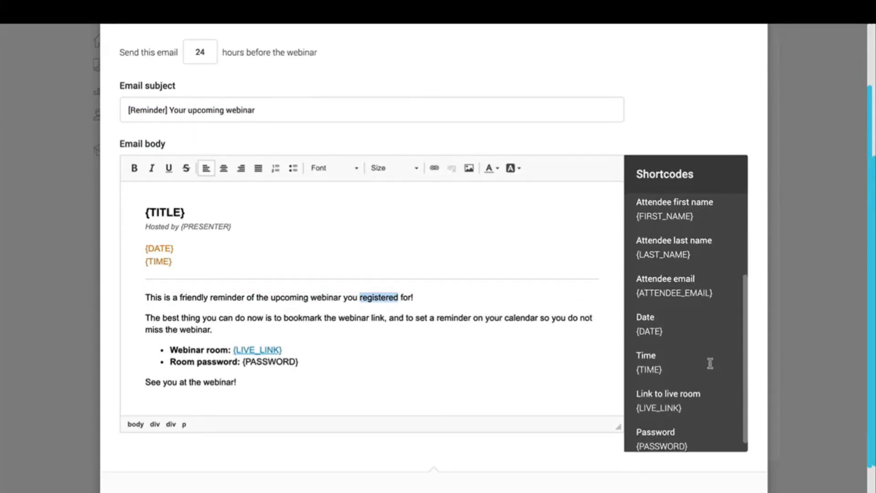
scroll(710, 363, up, 1)
scroll(710, 363, up, 2)
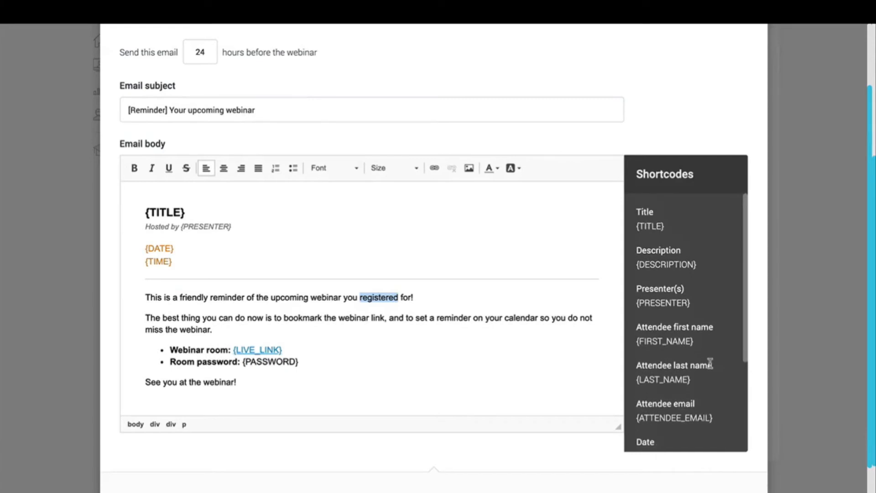
click(636, 227)
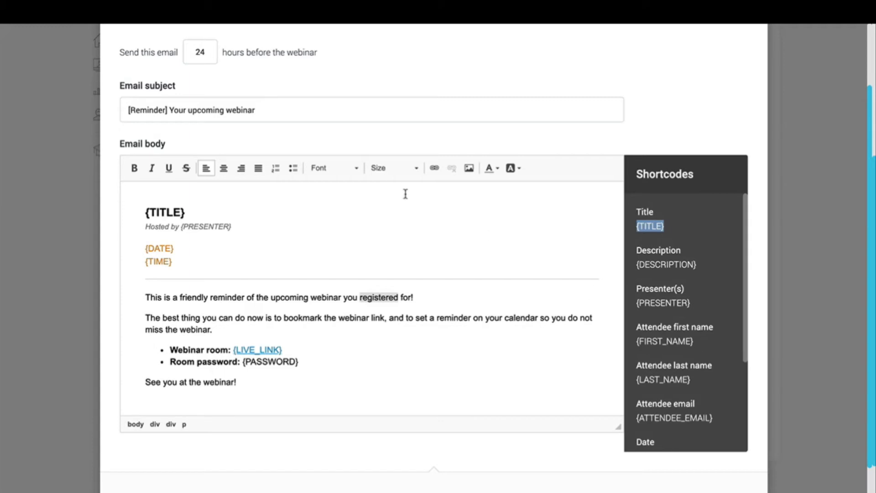
Step: Insert a 'Hi {FIRST_NAME}' greeting line above {TITLE} in the email body
click(146, 210)
key(Return)
key(Up)
text(H)
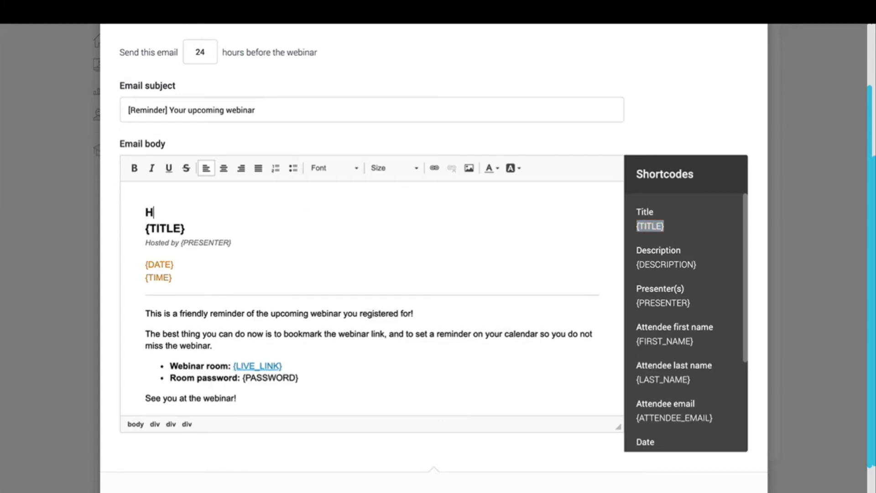
text(i {first_)
key(BackSpace)
key(BackSpace)
key(BackSpace)
key(BackSpace)
text(FIRST_NAM)
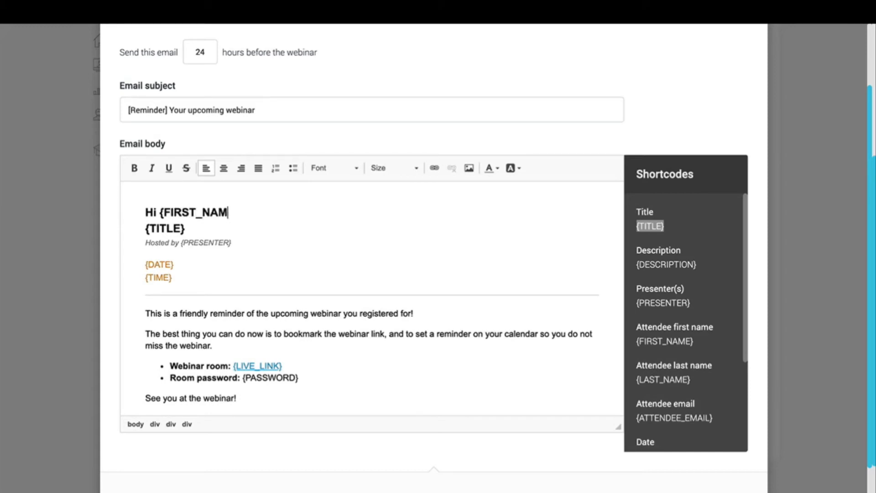
text(E})
drag(246, 213, 160, 213)
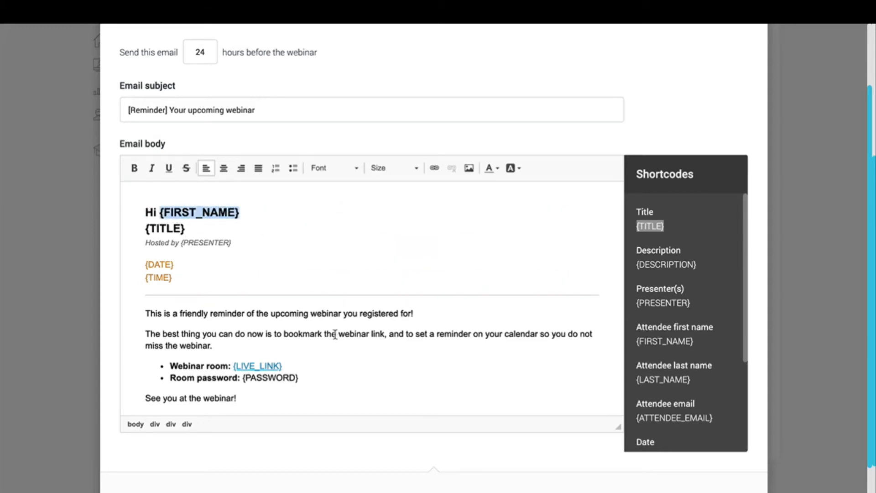
text(Bill)
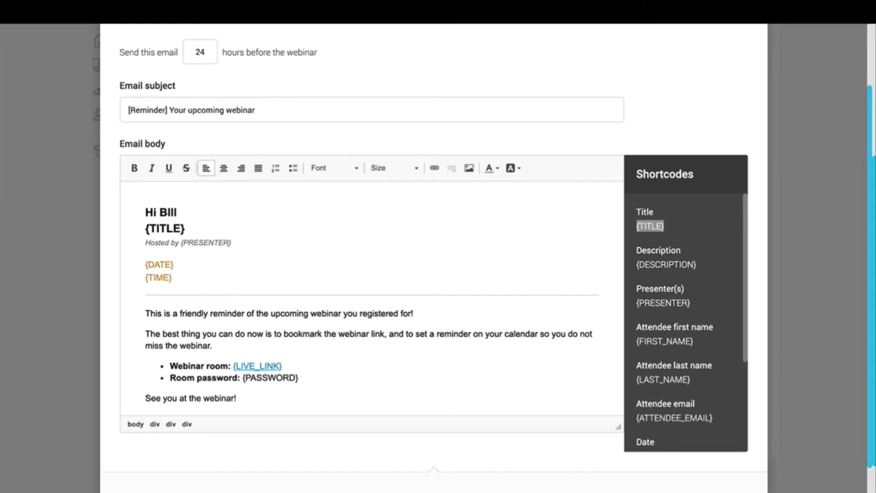
key(ctrl+z)
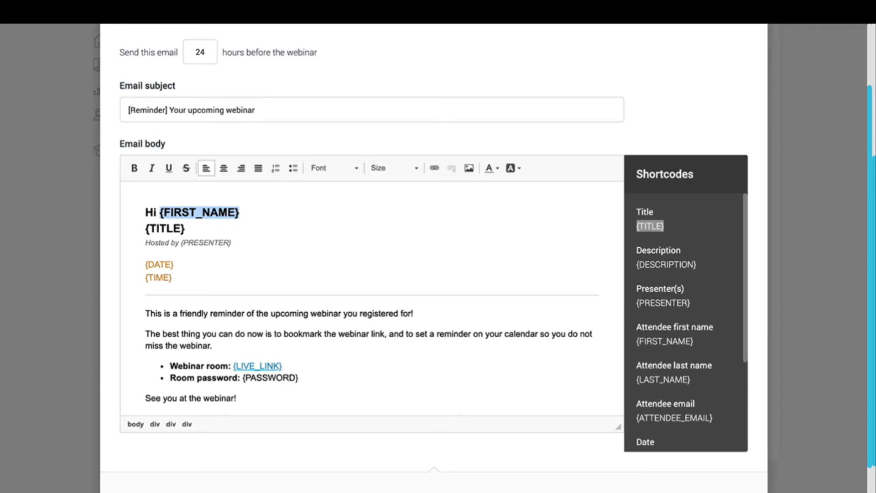
Step: Inspect the {PASSWORD} shortcode and the Room password line, then go to the test email address field
scroll(671, 360, down, 3)
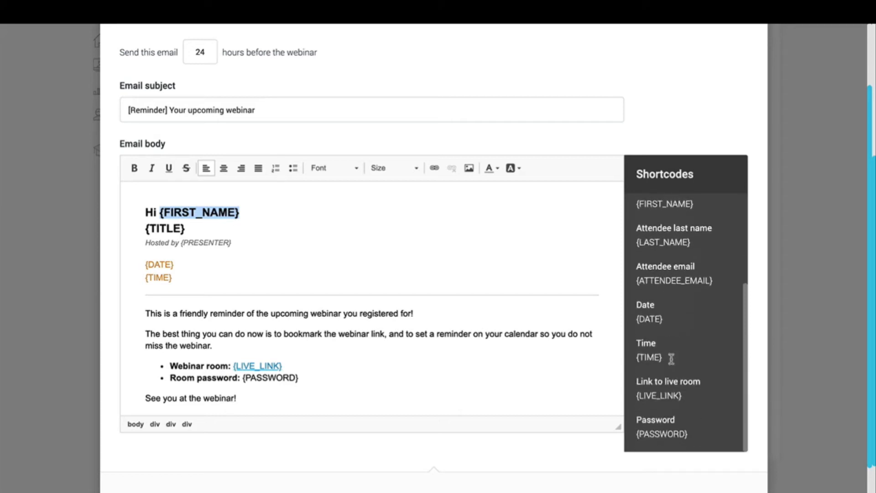
double_click(664, 432)
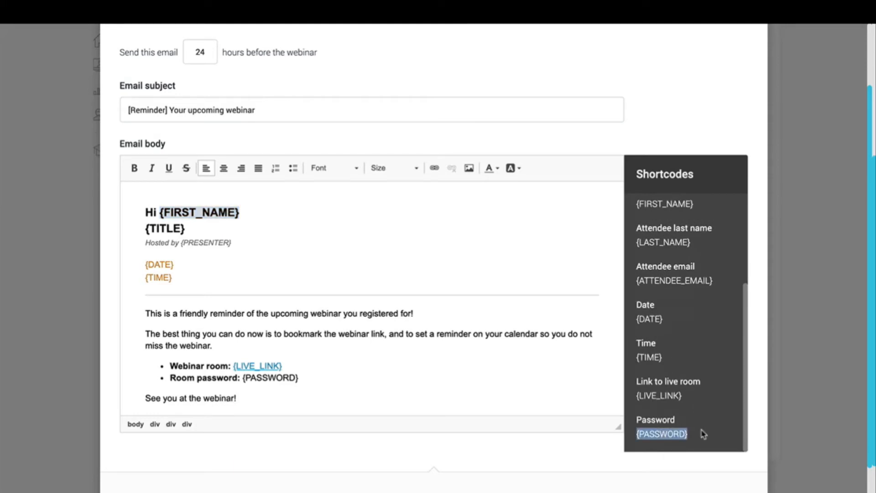
drag(703, 432, 638, 433)
drag(700, 434, 635, 433)
drag(302, 378, 240, 378)
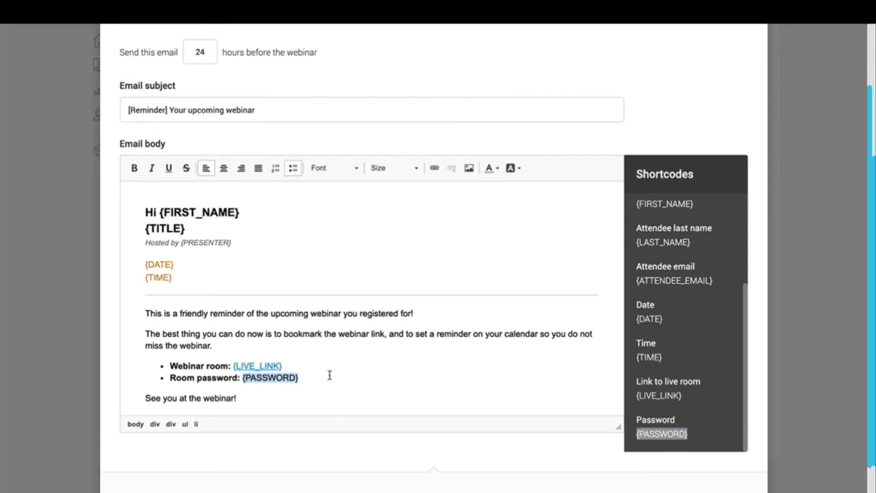
click(273, 377)
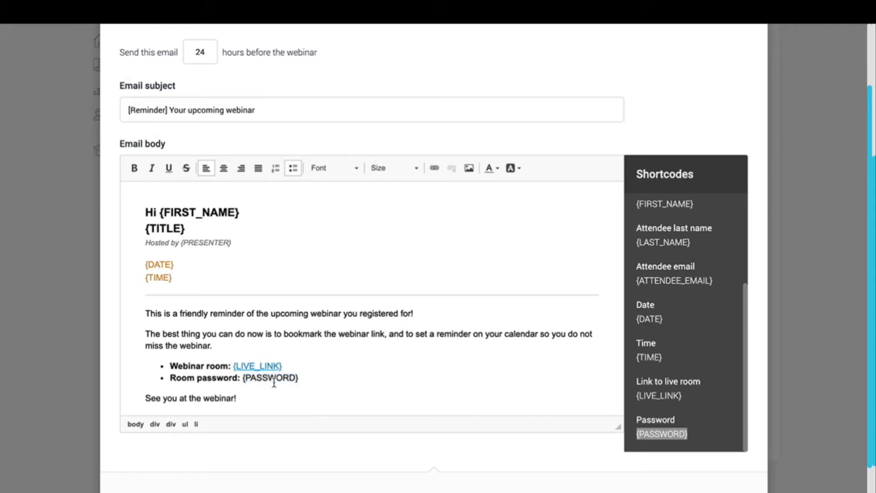
triple_click(269, 376)
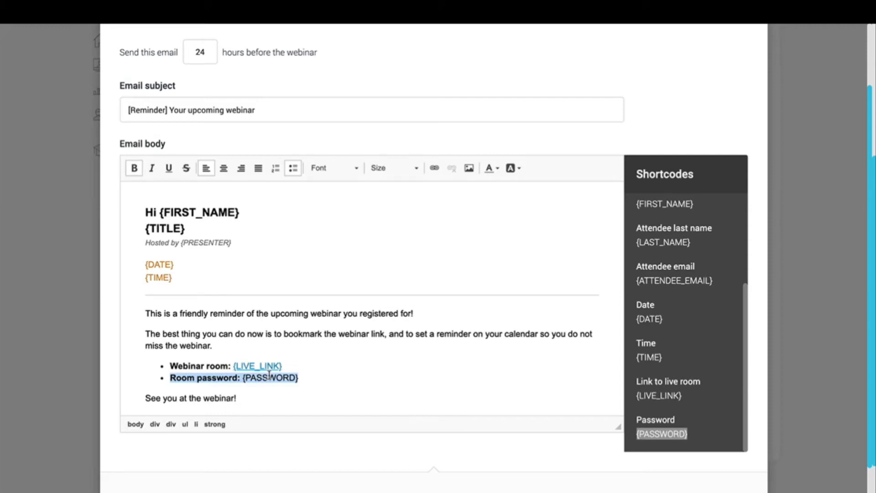
scroll(270, 375, down, 1)
scroll(716, 328, down, 3)
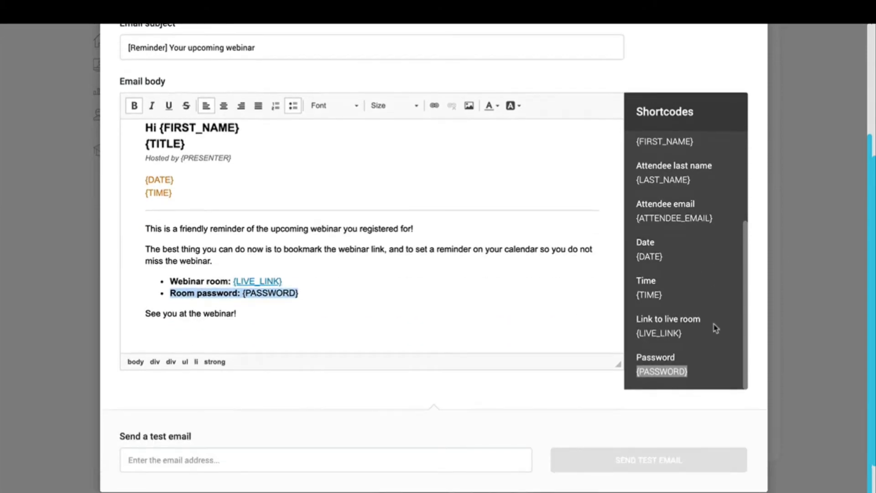
click(397, 459)
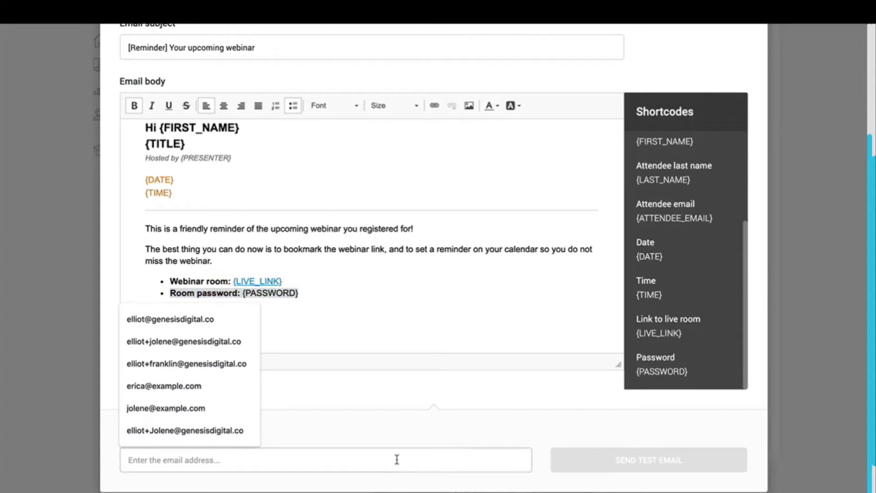
Step: Enter a test email address and send a test copy of the reminder email
click(401, 434)
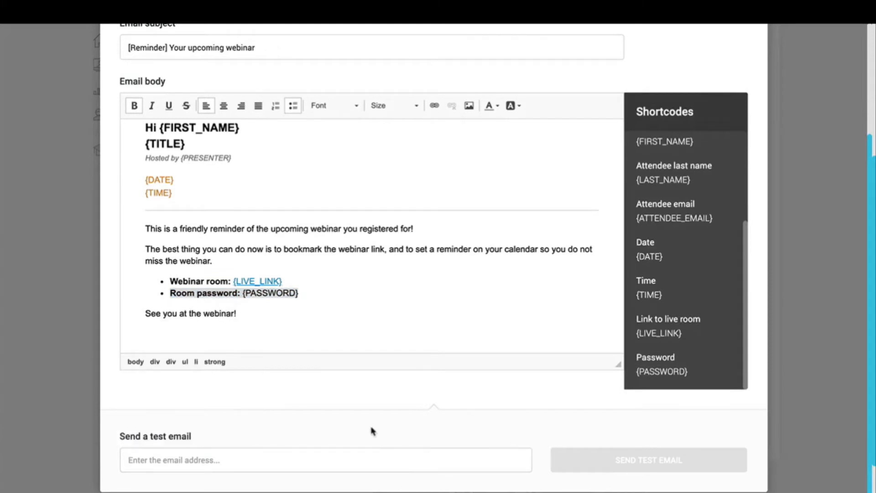
click(265, 460)
text(ziggy@)
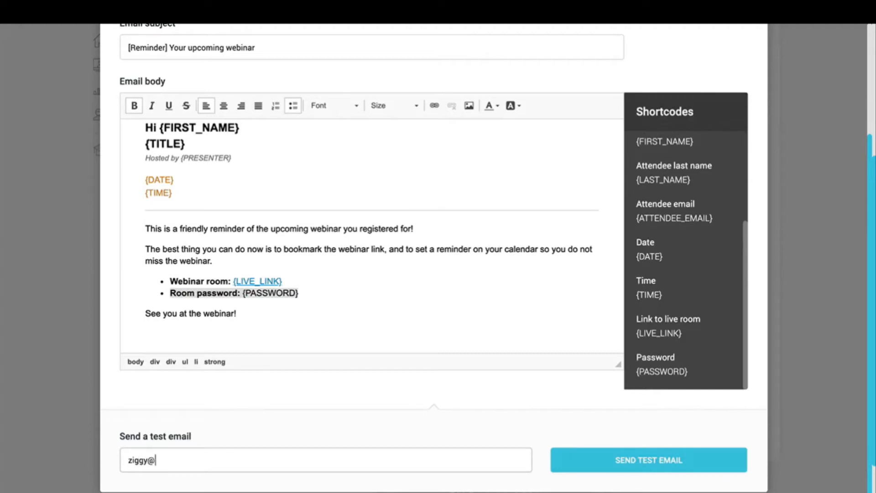
text(example.com)
triple_click(250, 469)
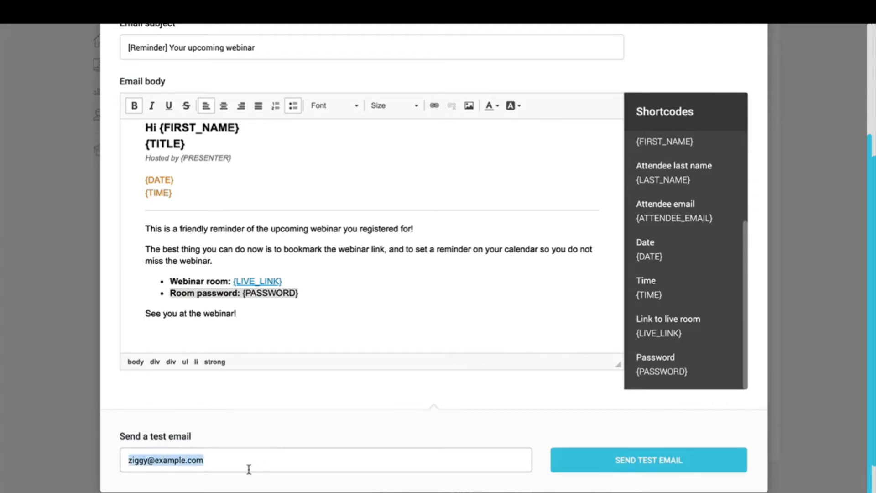
click(299, 427)
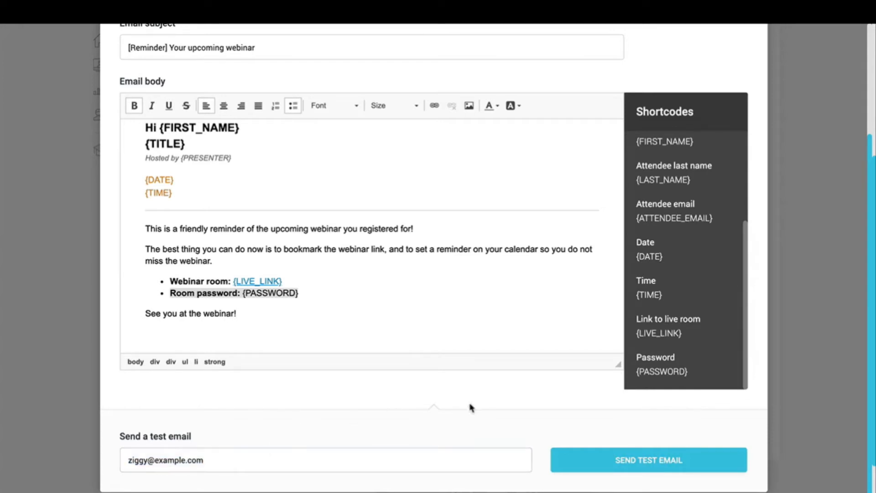
click(605, 470)
Step: Review the {PASSWORD}, {TIME} and {FIRST_NAME} shortcodes in the body, then save the reminder email
scroll(584, 438, up, 1)
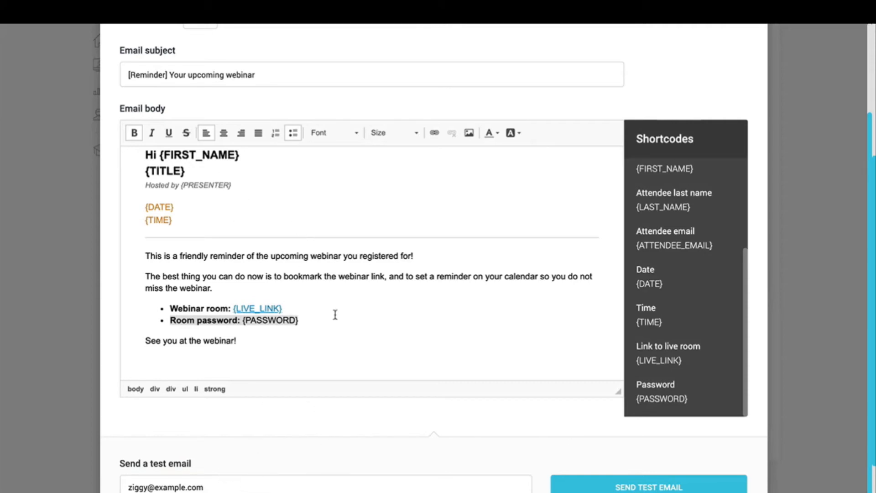
drag(335, 315, 240, 321)
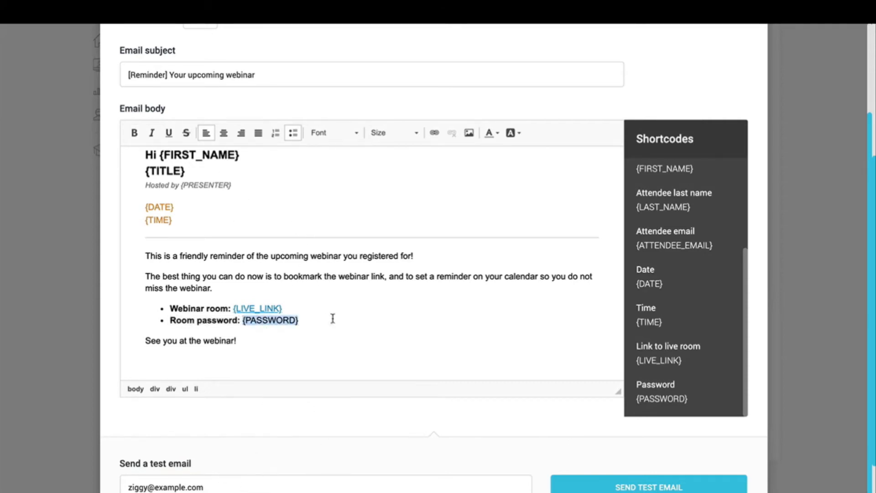
drag(187, 172, 141, 170)
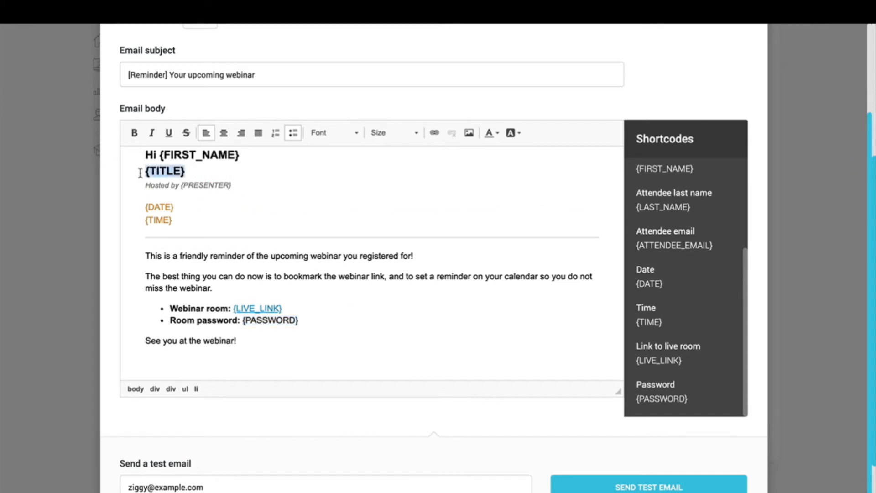
scroll(357, 434, down, 1)
triple_click(168, 459)
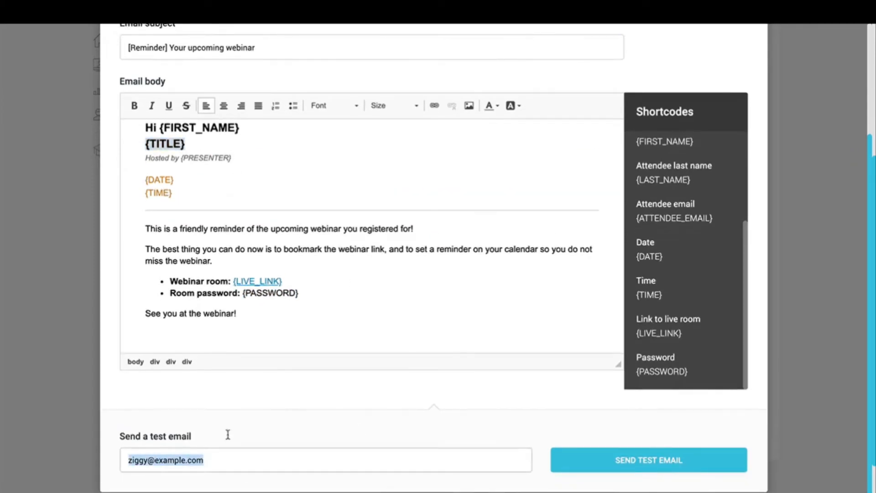
click(309, 192)
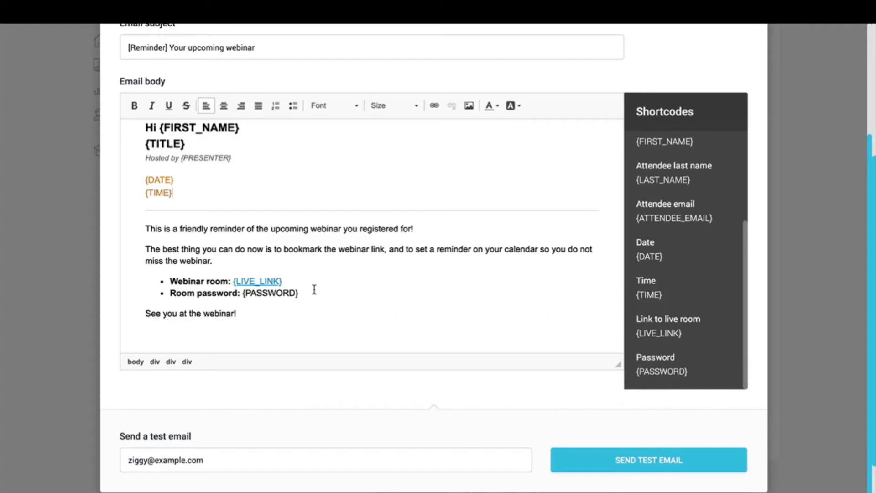
drag(311, 293, 242, 294)
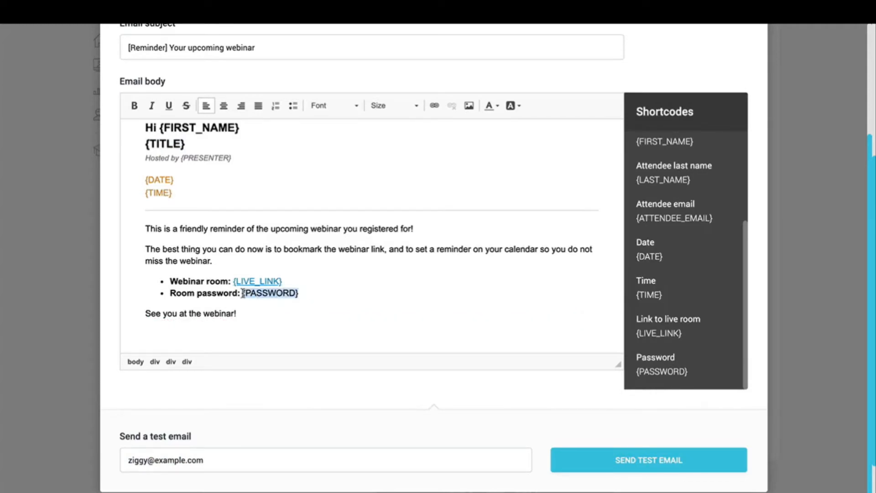
scroll(329, 214, up, 1)
drag(239, 149, 159, 145)
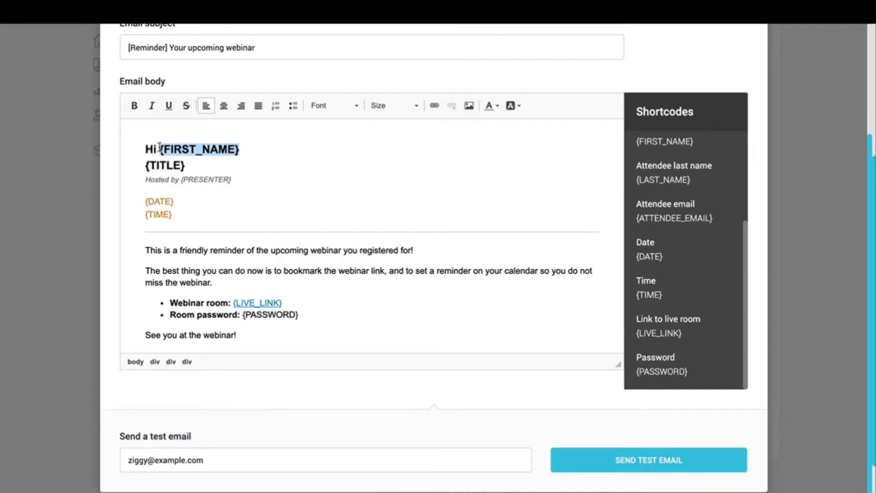
triple_click(247, 464)
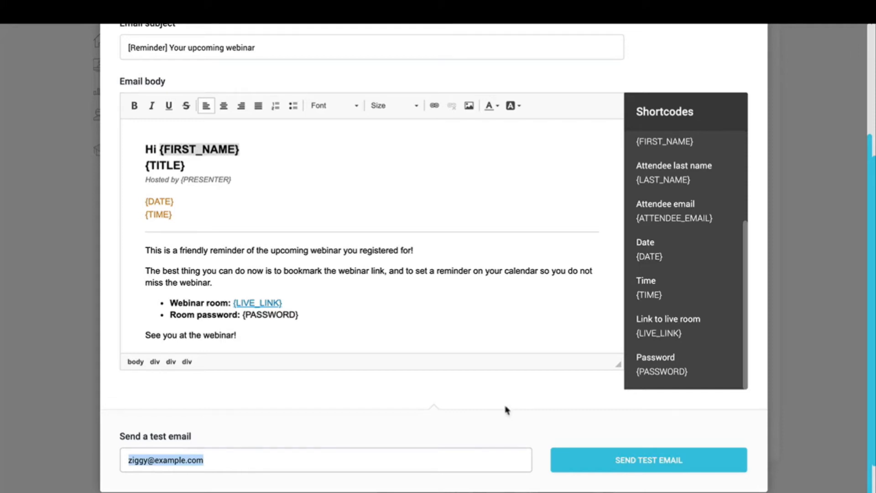
scroll(505, 409, up, 3)
click(728, 76)
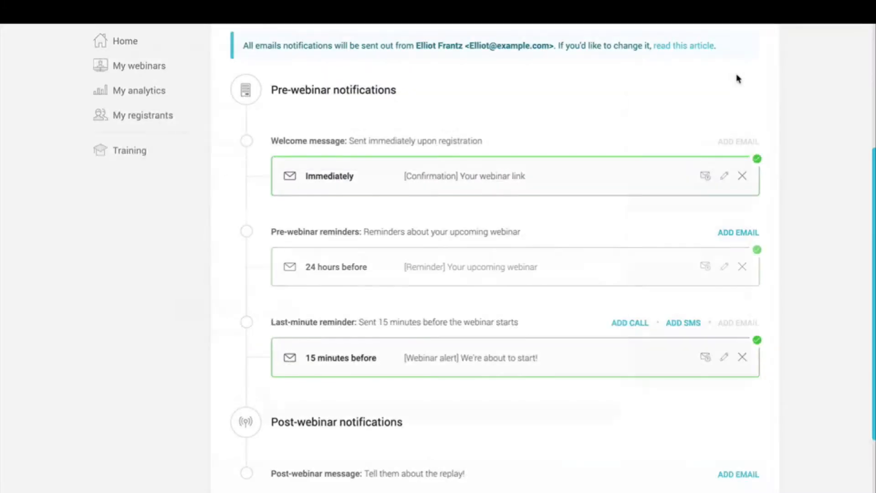
Step: Add a post-webinar email sent 24 hours after, to attendees who attended and did not order
scroll(763, 186, down, 2)
scroll(762, 186, down, 1)
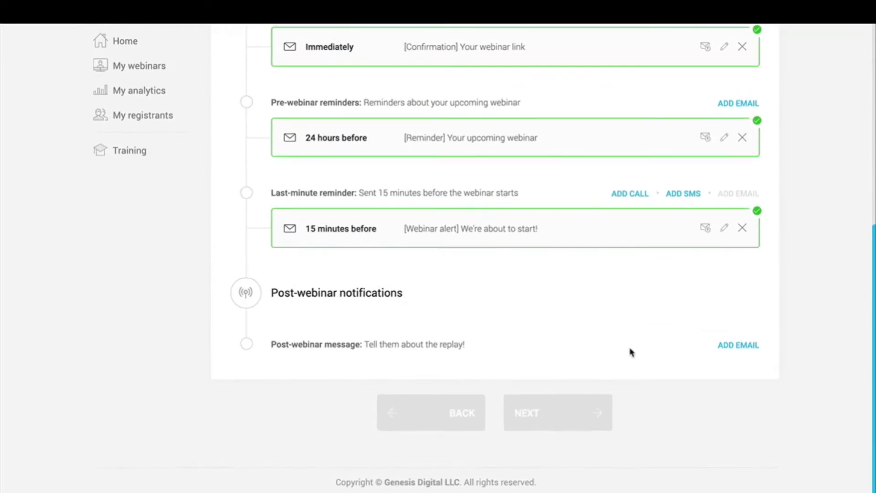
click(732, 349)
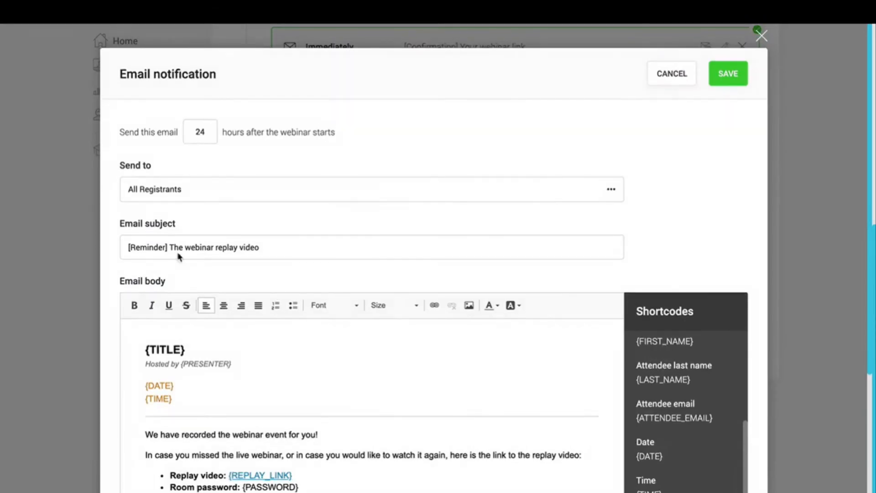
double_click(198, 143)
click(215, 199)
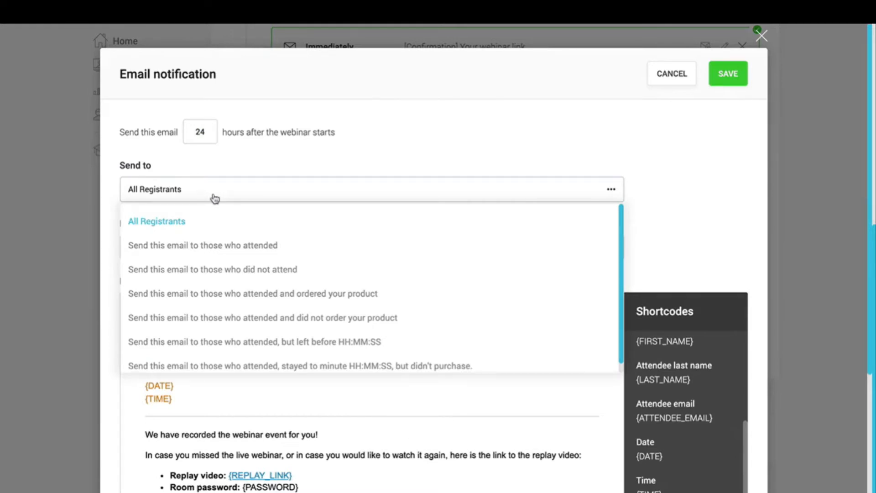
scroll(438, 274, down, 1)
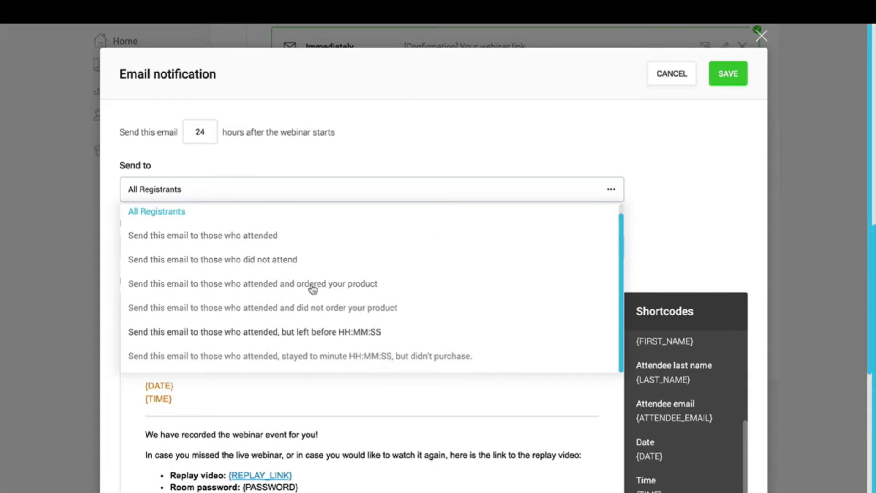
click(218, 308)
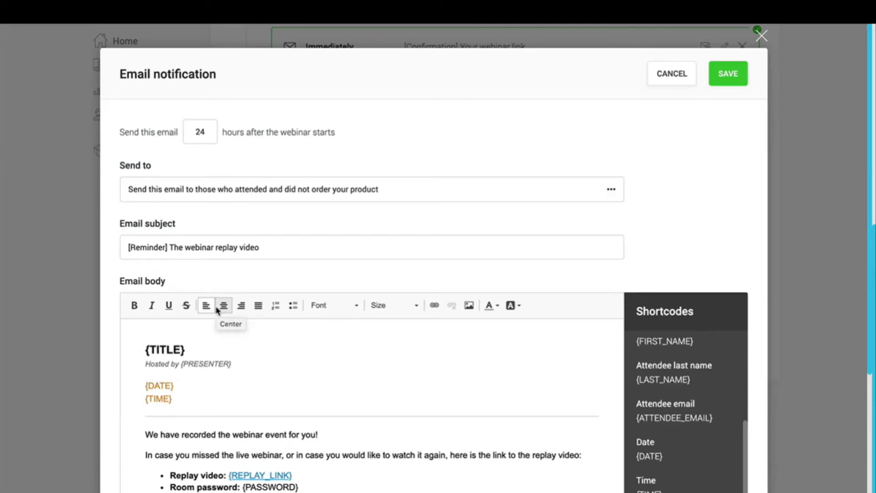
click(365, 193)
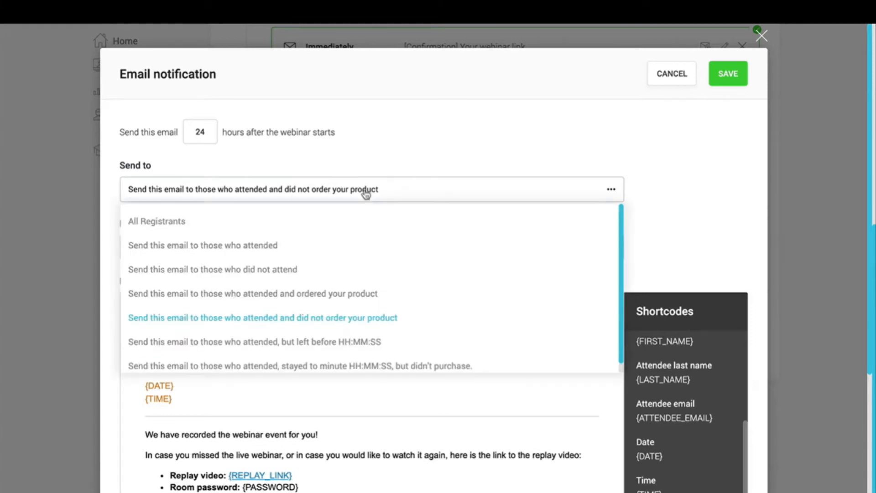
Step: Send to attendees who attended but left before 1 hr 10 min
click(327, 347)
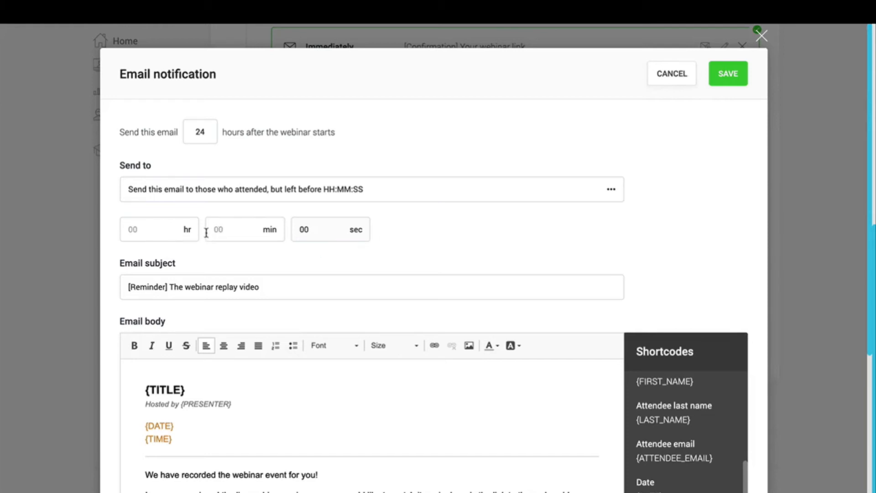
click(158, 231)
text(1)
key(Tab)
text(10)
Step: Replace the subject with 'Hey! You missed my offer!' and save the post-webinar email
drag(290, 285, 84, 293)
text(Hey! )
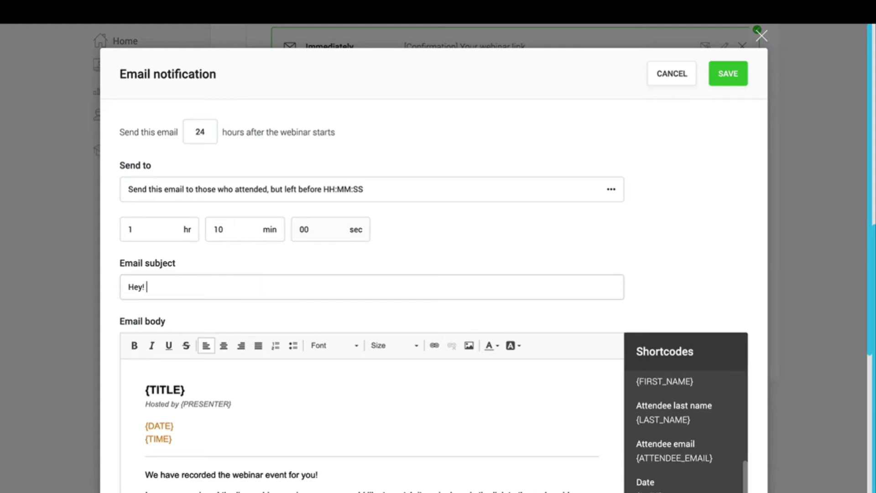
text(You missed my offer!)
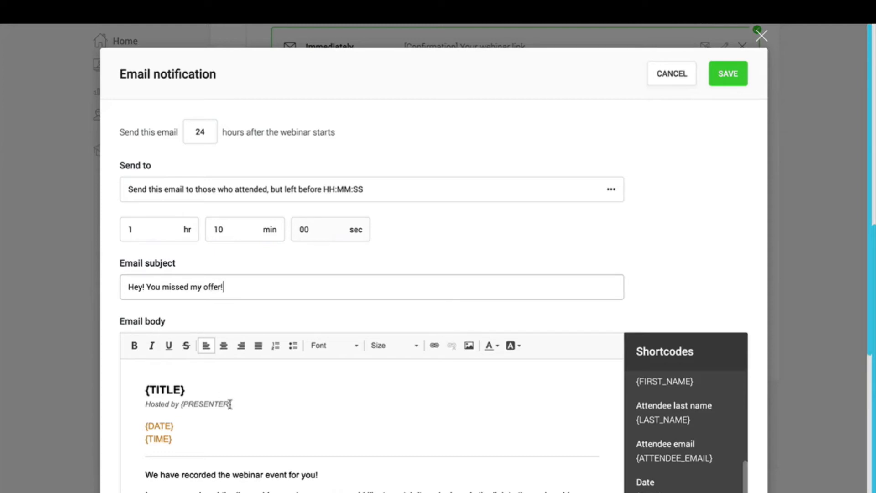
scroll(231, 404, down, 3)
drag(368, 409, 293, 267)
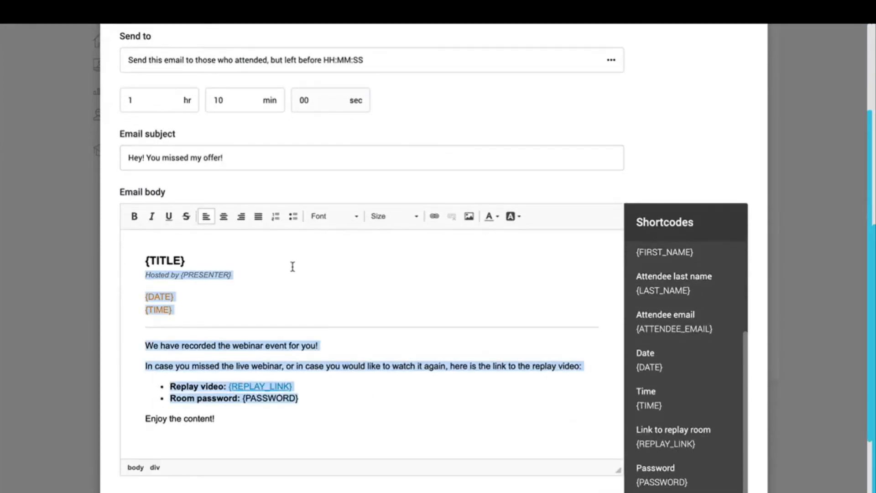
click(436, 335)
scroll(656, 139, up, 3)
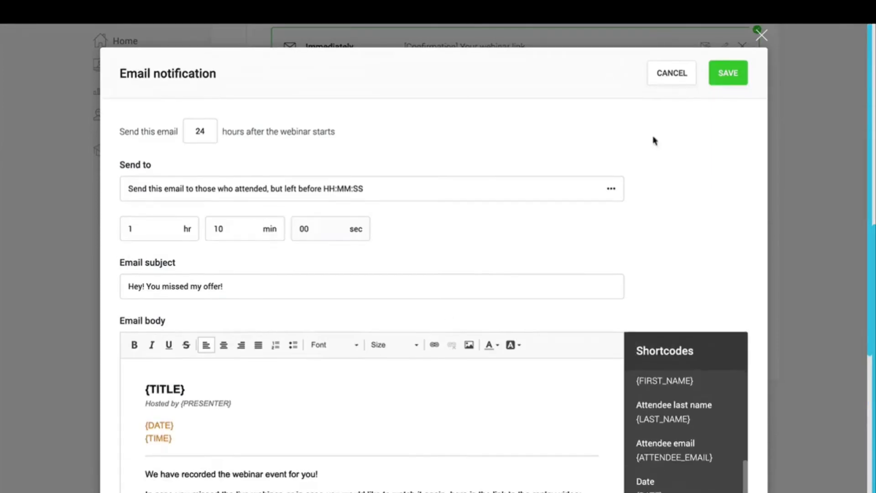
click(728, 82)
scroll(871, 256, up, 5)
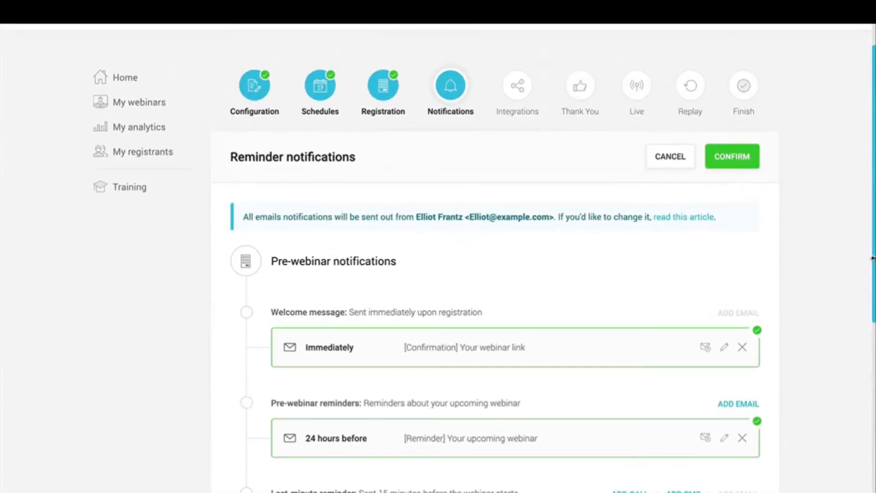
Step: Confirm the 4 notification emails, go to Integrations, and show the email autoresponder provider options
click(737, 161)
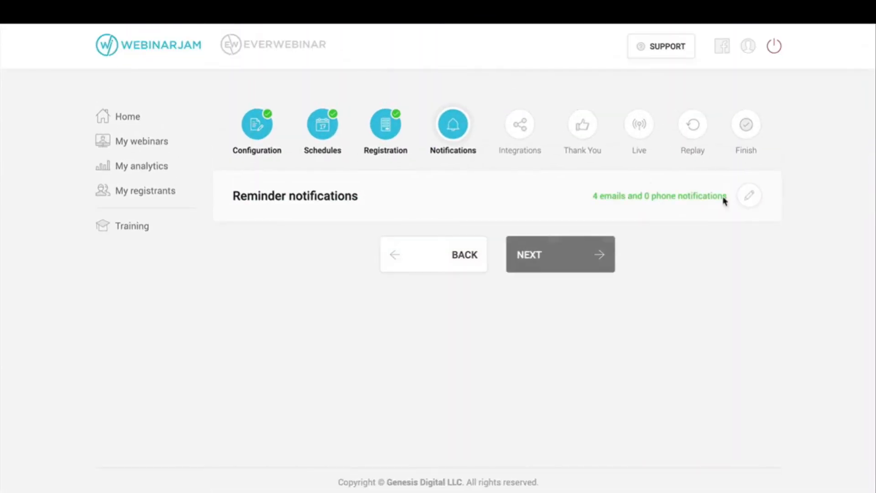
click(550, 257)
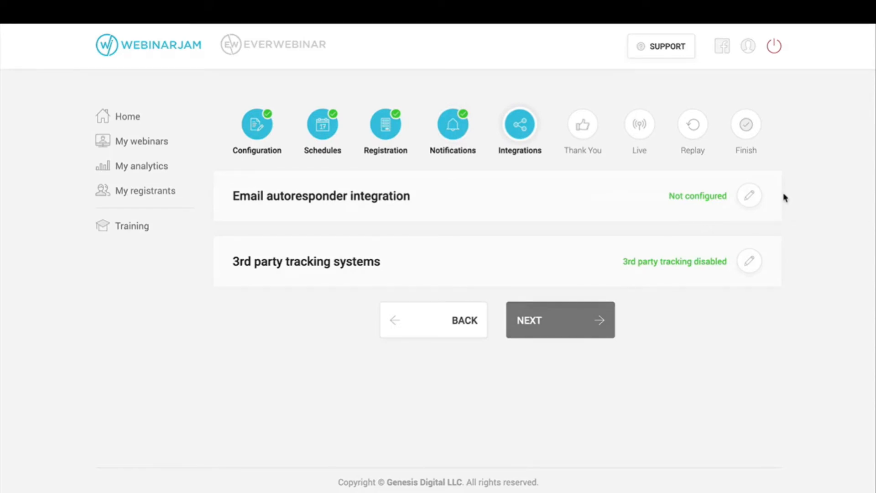
click(751, 197)
scroll(802, 298, down, 2)
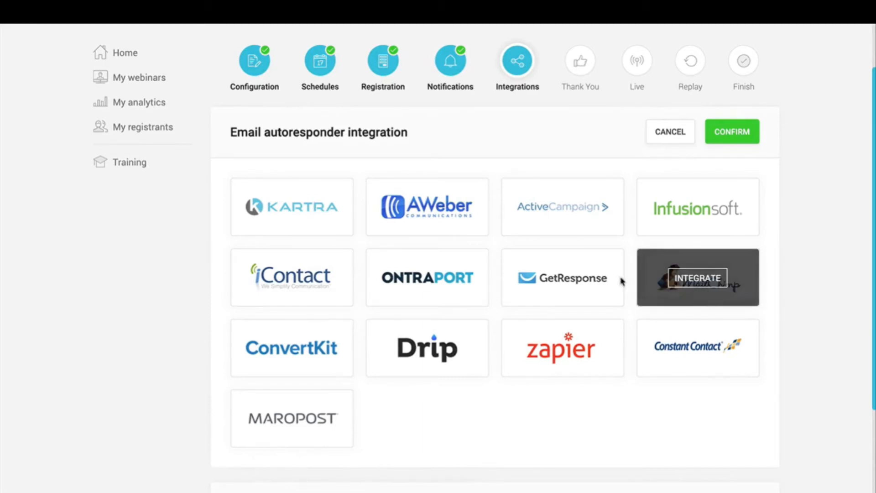
click(291, 211)
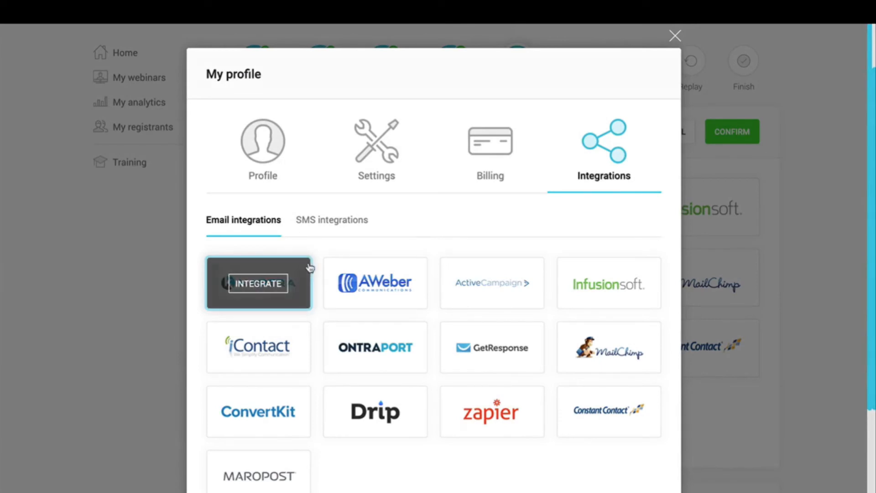
click(290, 280)
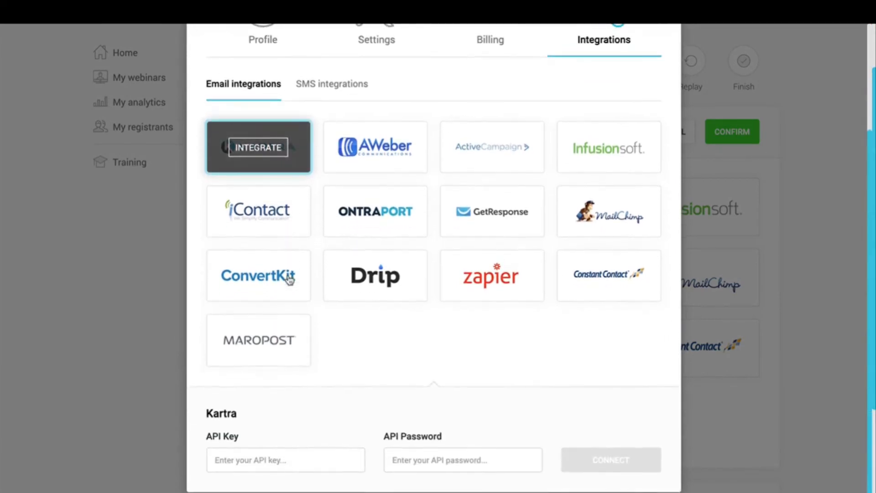
double_click(210, 438)
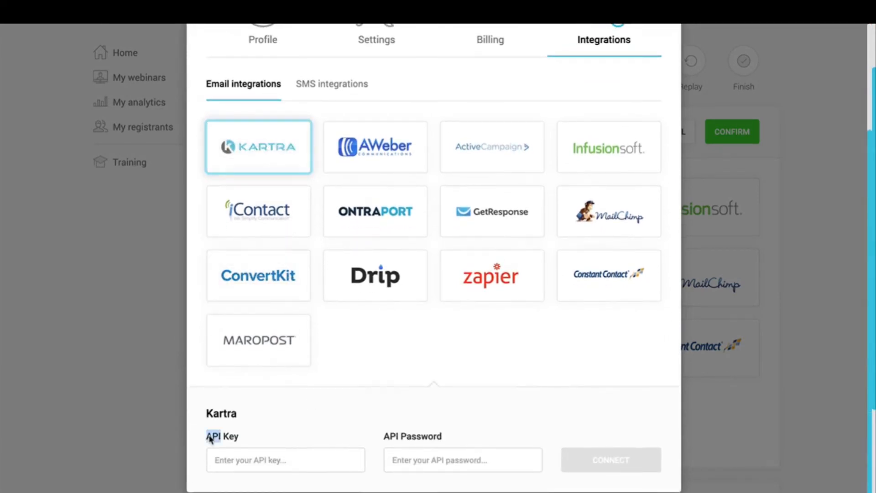
triple_click(418, 438)
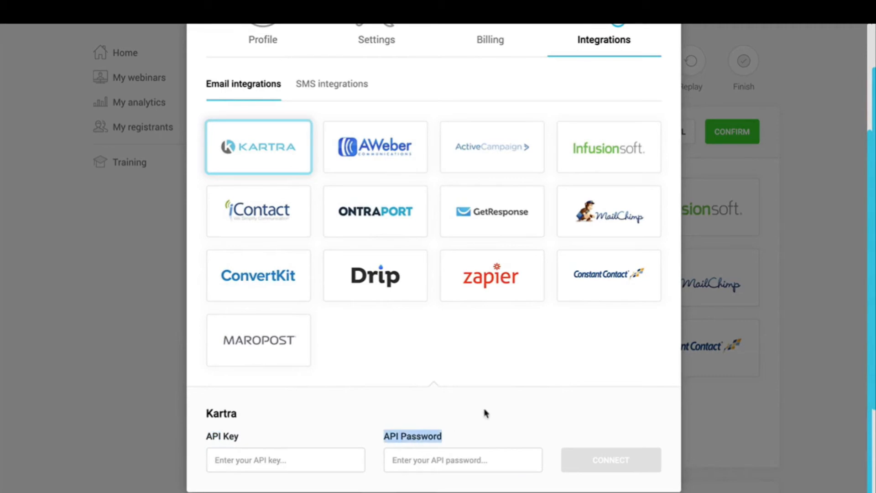
click(520, 409)
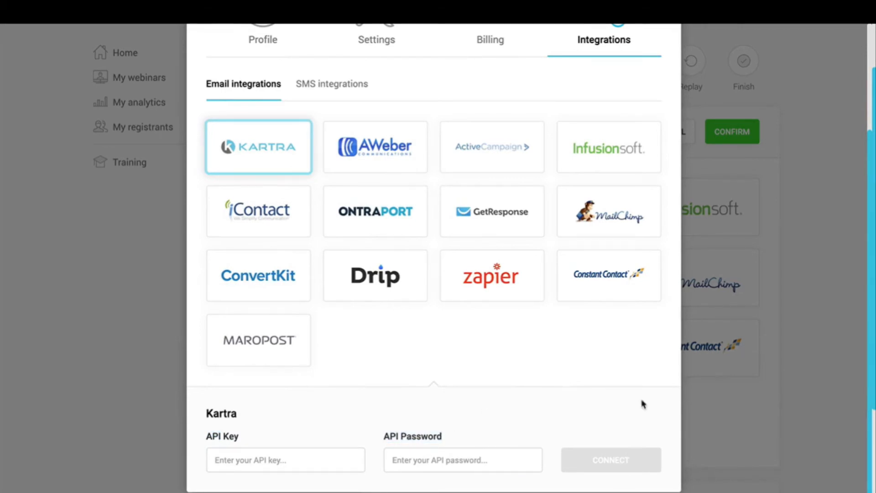
scroll(642, 404, up, 3)
click(675, 36)
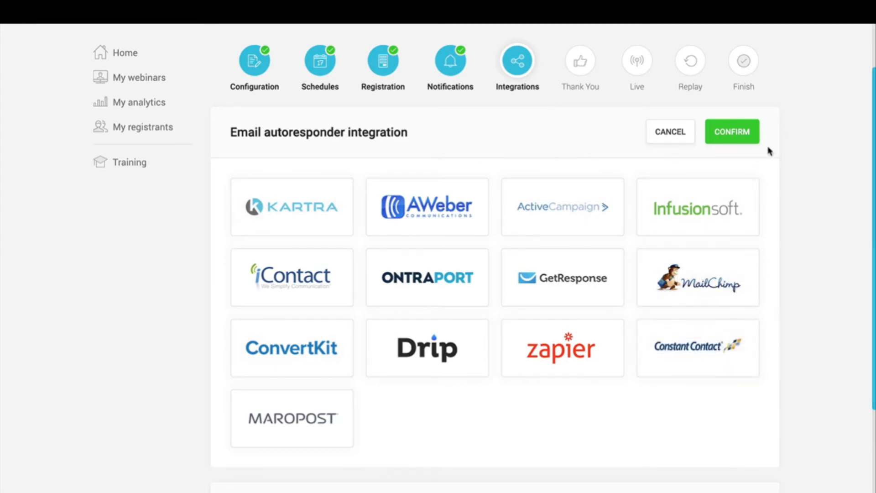
Step: Confirm the email autoresponder as not configured and open the 3rd party tracking options
click(747, 135)
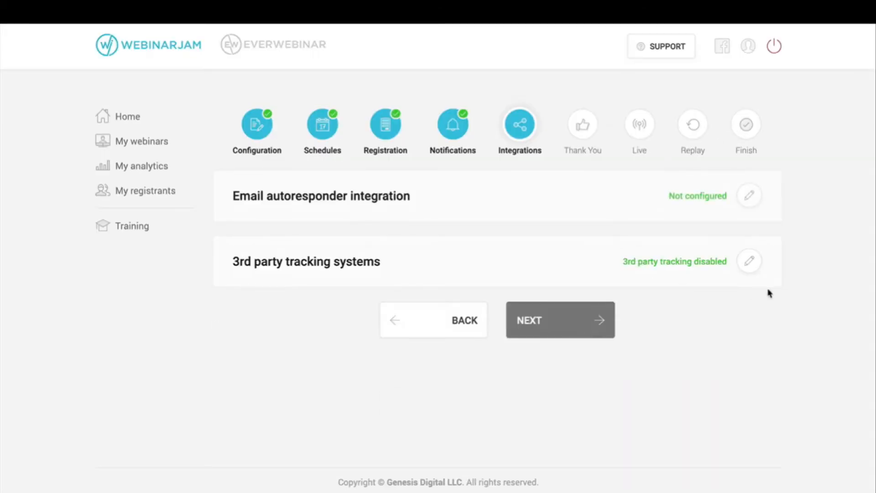
click(743, 266)
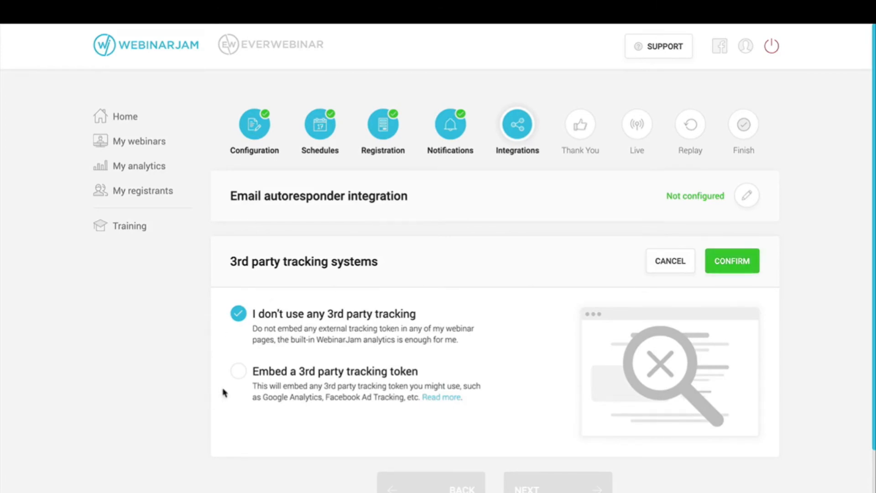
Step: Select 'Embed a 3rd party tracking token' and review the five tracking code boxes
click(240, 377)
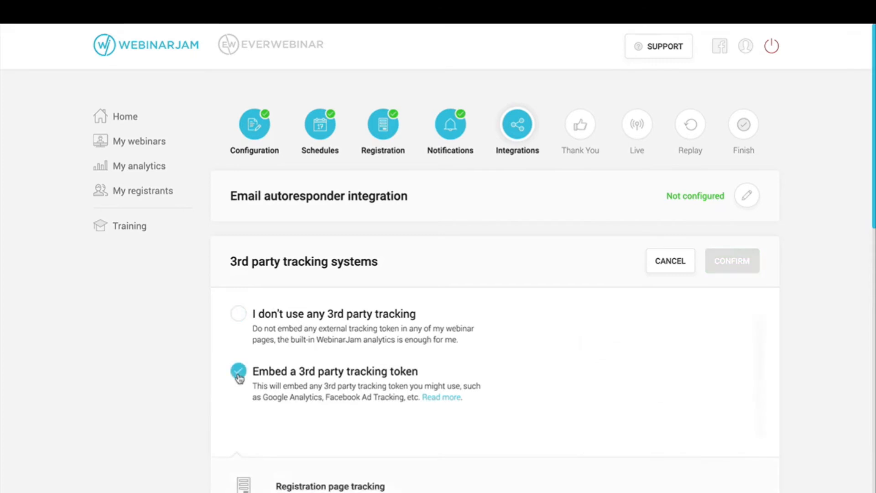
scroll(239, 378, down, 7)
scroll(239, 378, down, 8)
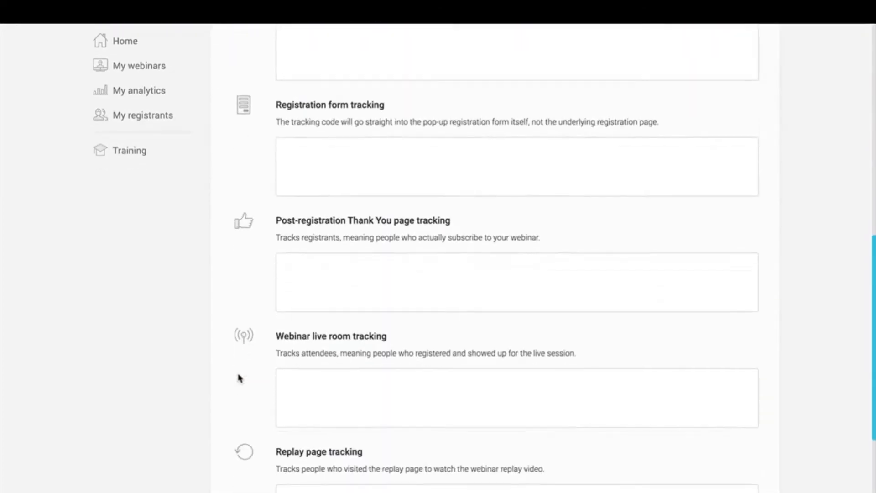
click(341, 339)
click(385, 227)
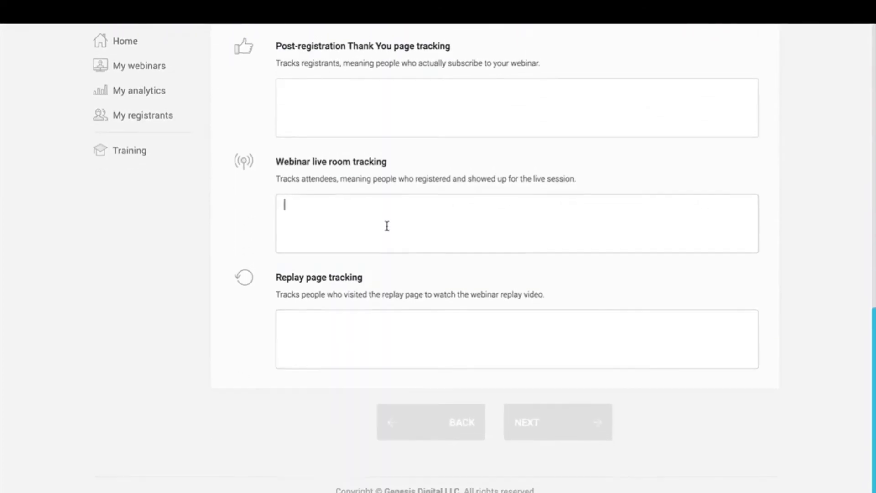
scroll(385, 225, up, 4)
click(386, 227)
scroll(387, 226, up, 2)
click(387, 226)
scroll(387, 226, up, 2)
click(386, 225)
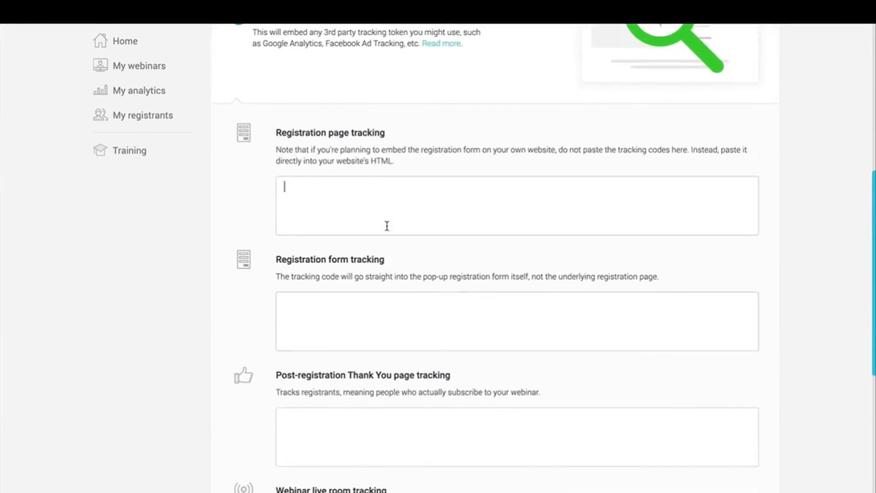
scroll(395, 139, down, 3)
scroll(395, 137, down, 4)
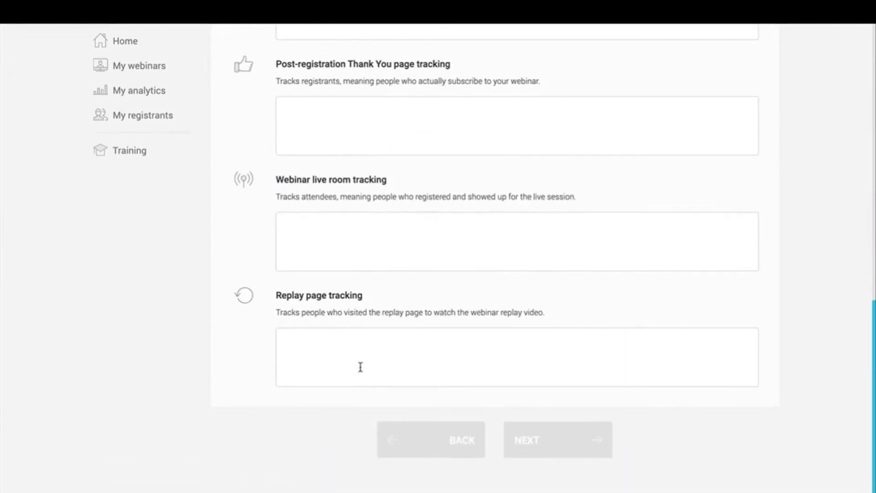
click(361, 365)
scroll(362, 362, up, 6)
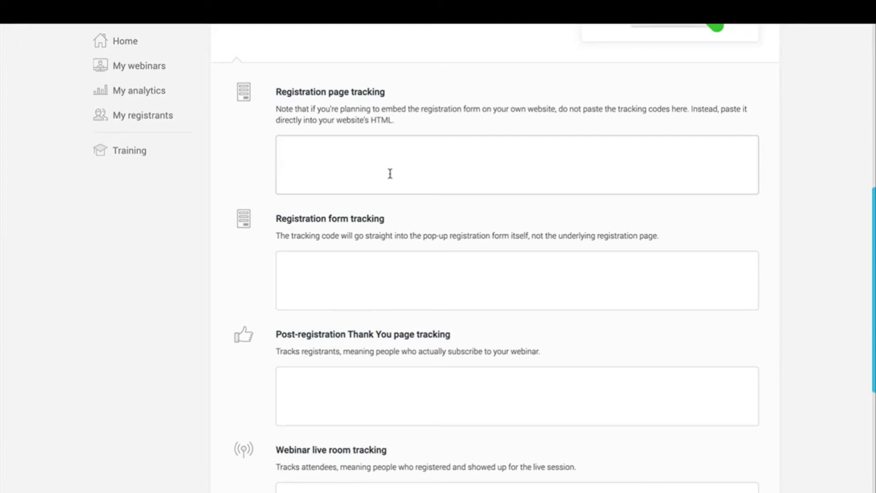
Step: Go over each tracking box heading, then choose 'I don't use any 3rd party tracking' and confirm
click(362, 293)
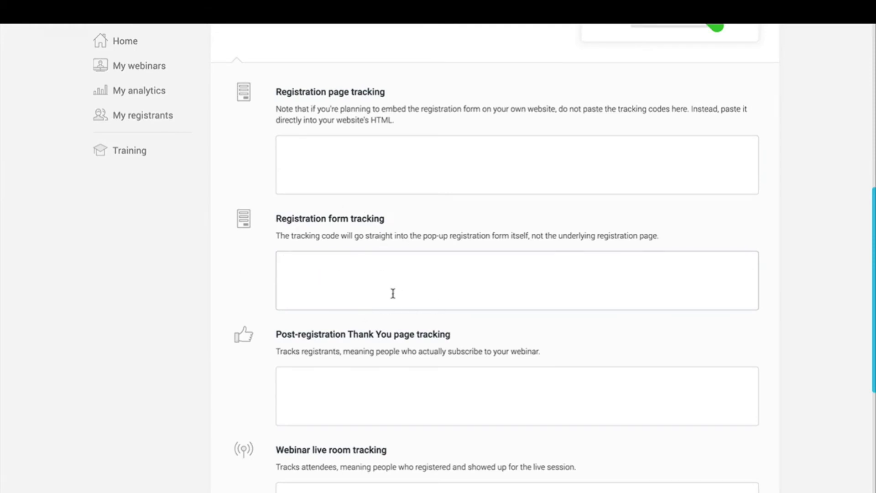
triple_click(279, 221)
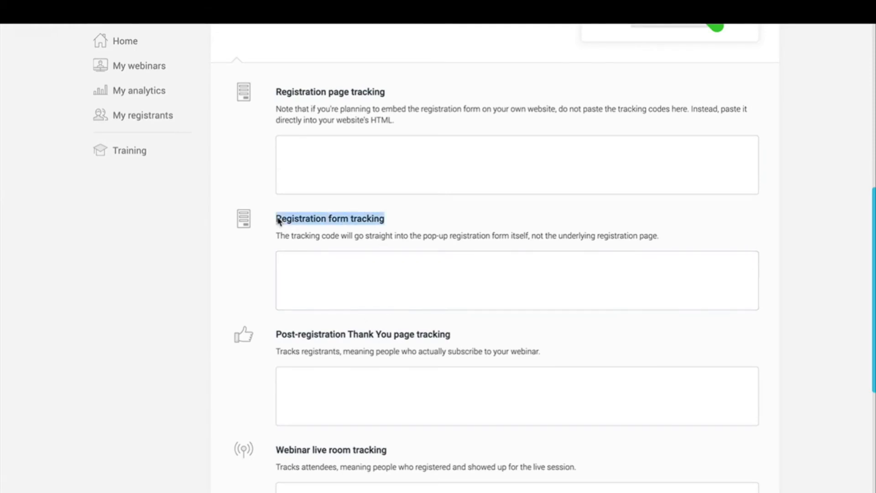
triple_click(304, 224)
double_click(338, 93)
scroll(400, 348, down, 3)
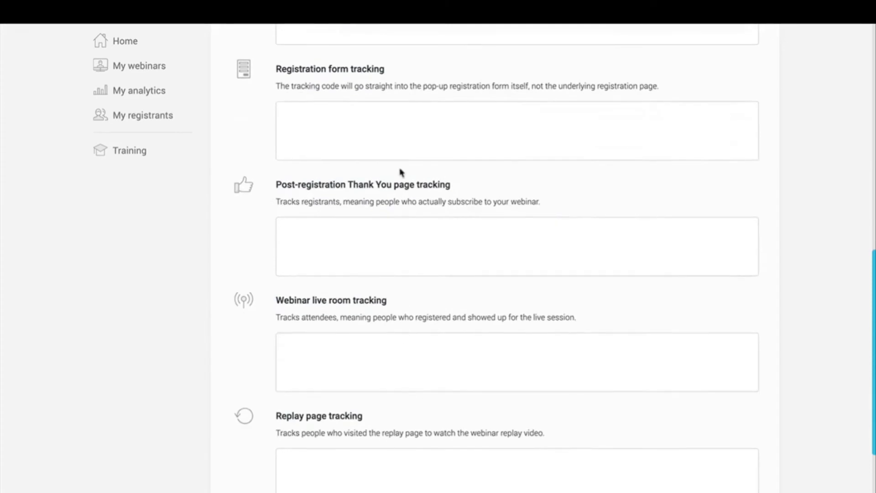
triple_click(368, 188)
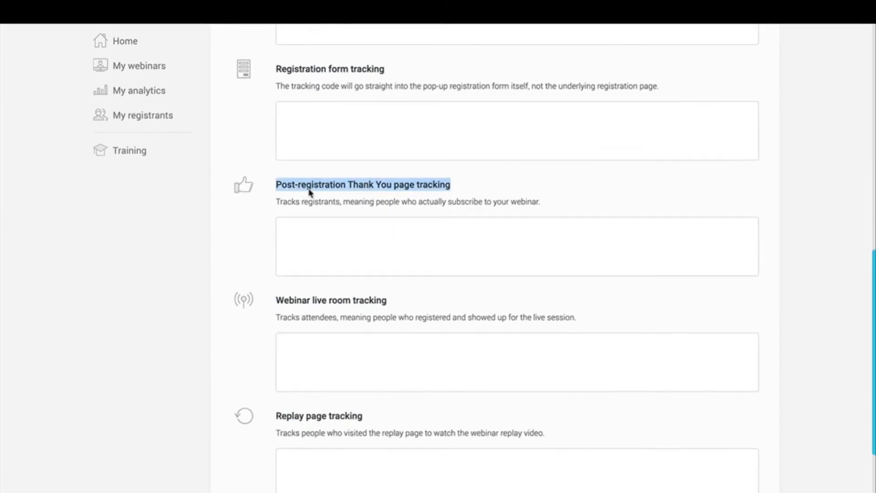
scroll(470, 200, down, 3)
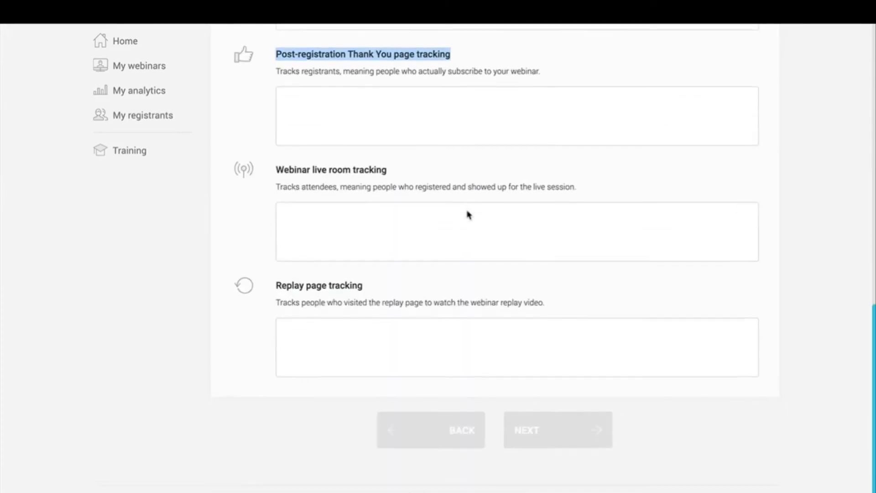
triple_click(349, 172)
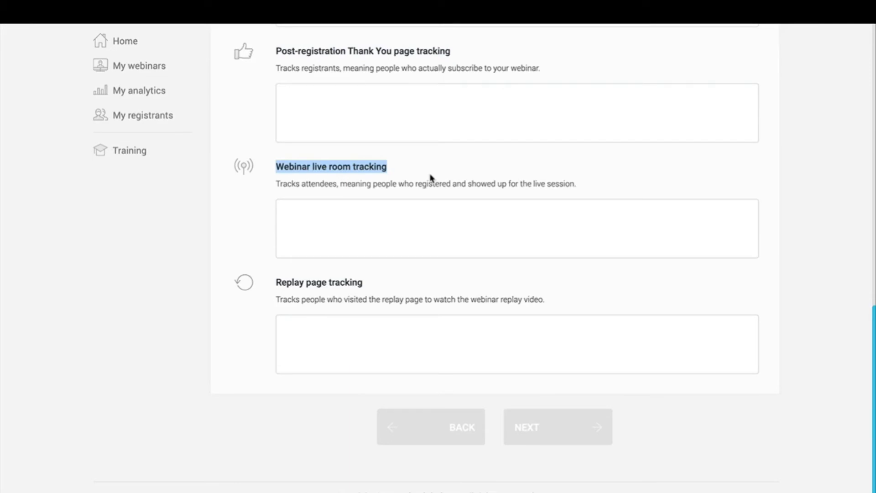
click(391, 235)
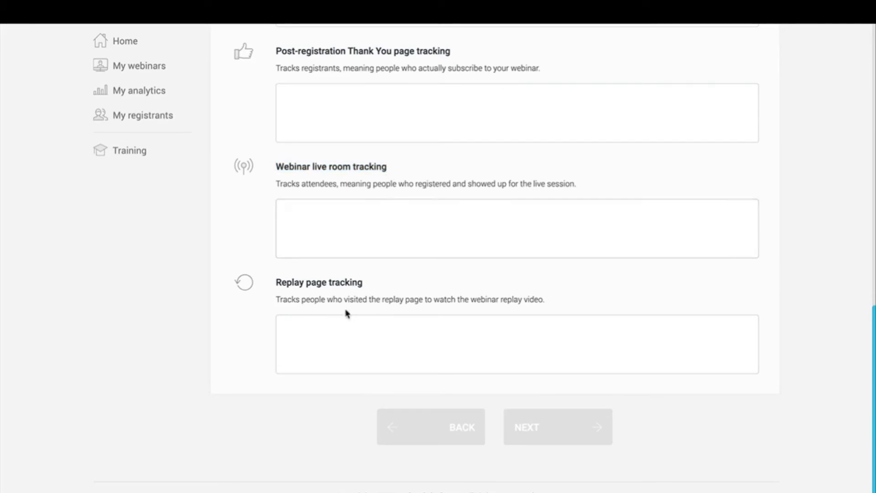
triple_click(326, 284)
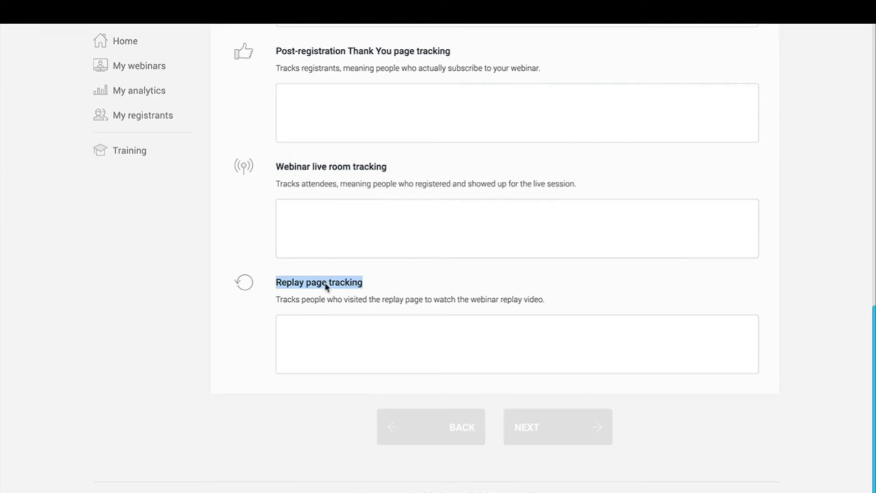
scroll(326, 286, up, 12)
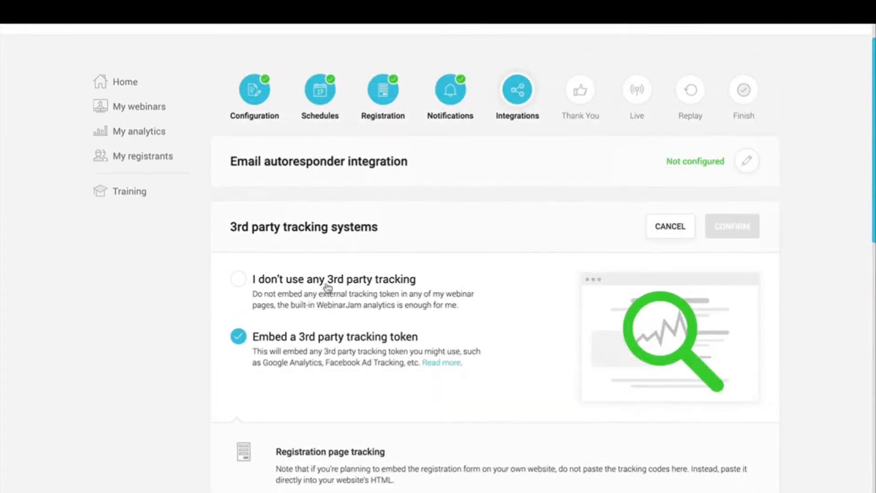
click(326, 287)
click(733, 231)
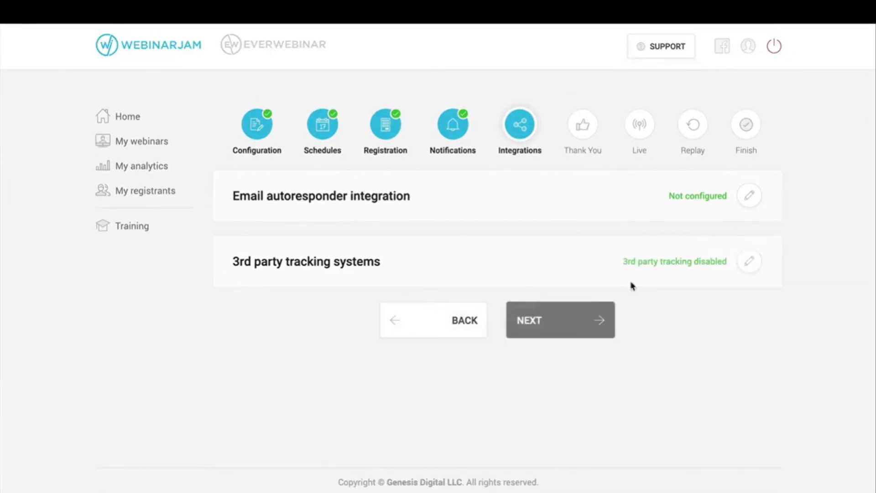
Step: Advance to the Thank You step and choose 'Yes, survey my registrants'
click(563, 327)
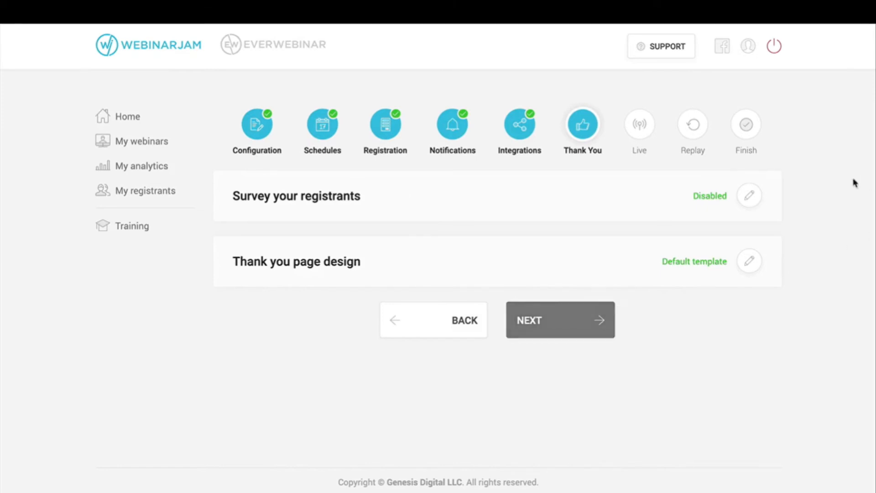
click(753, 201)
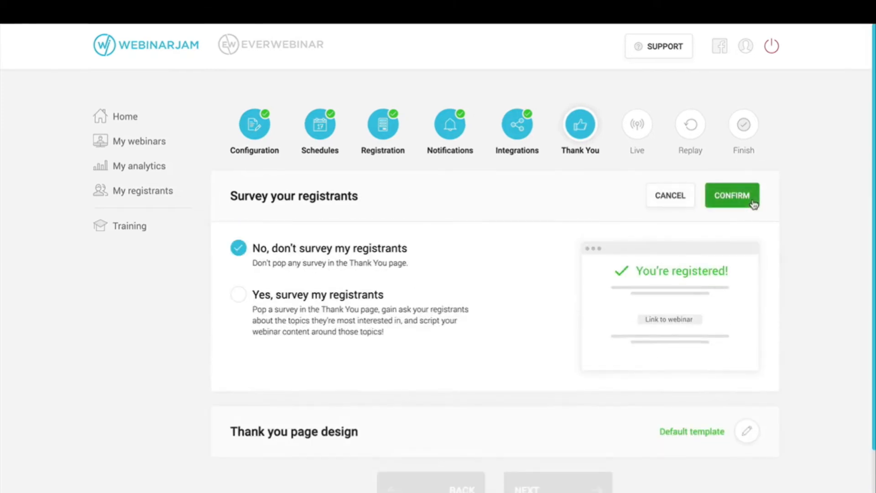
click(281, 310)
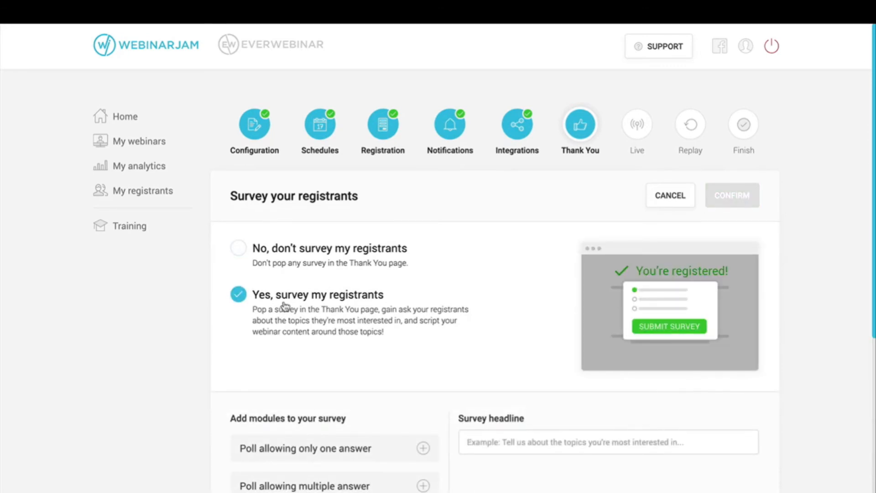
scroll(284, 306, down, 5)
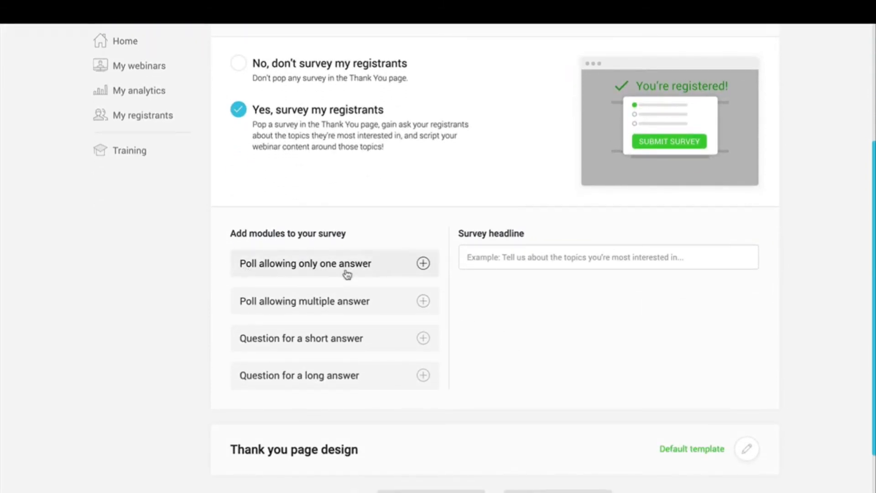
Step: Add a single-answer poll titled 'Test question' with options 1, 2 and 3
click(385, 274)
scroll(383, 272, down, 3)
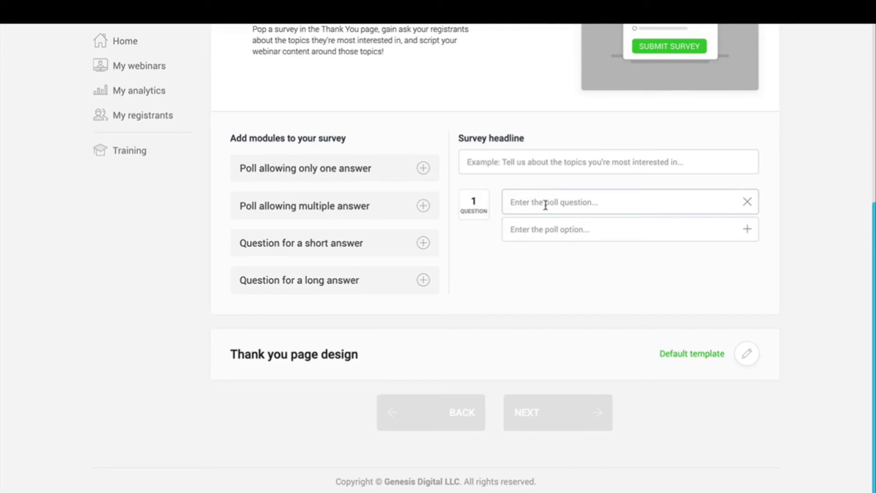
text(Test question)
click(572, 230)
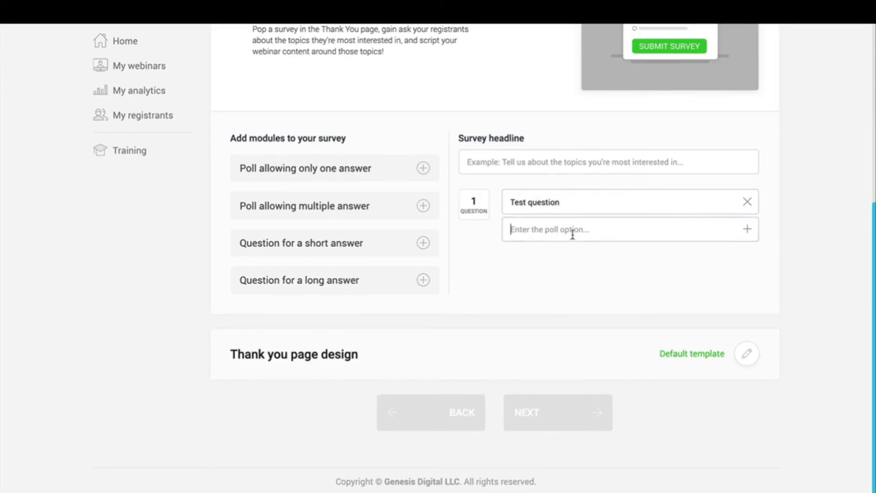
text(1)
click(747, 230)
click(645, 252)
text(2)
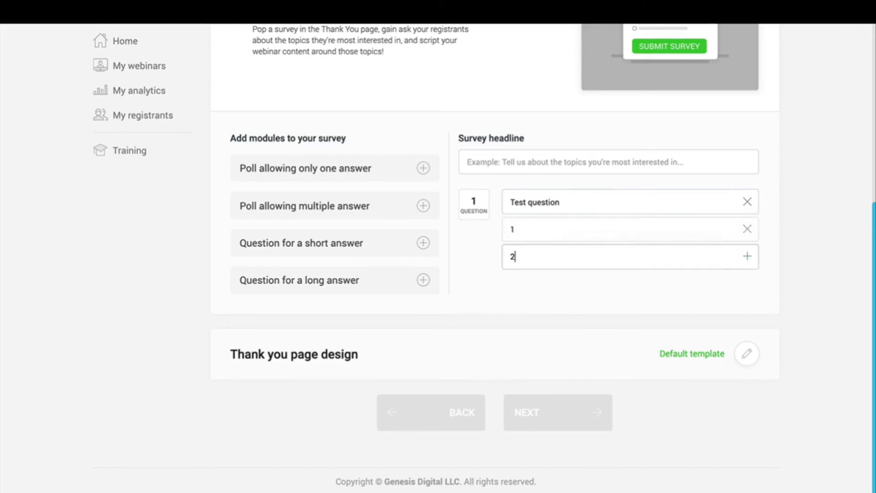
click(748, 256)
click(690, 293)
text(3)
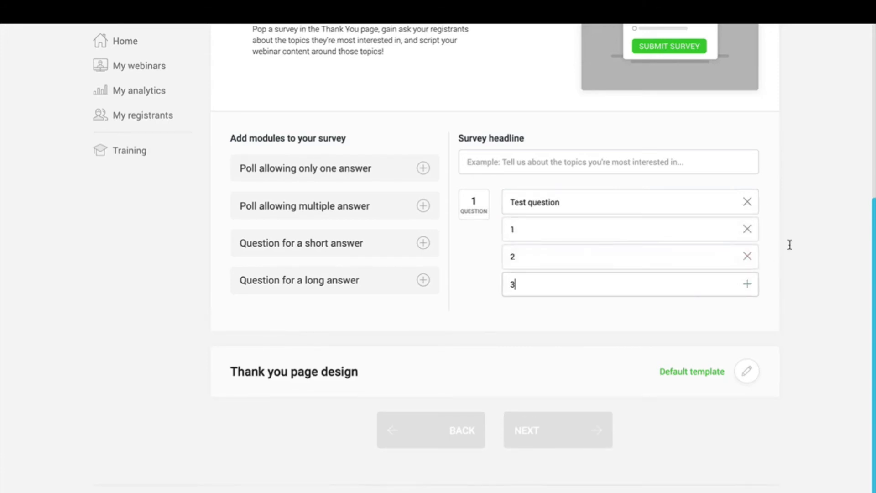
click(794, 242)
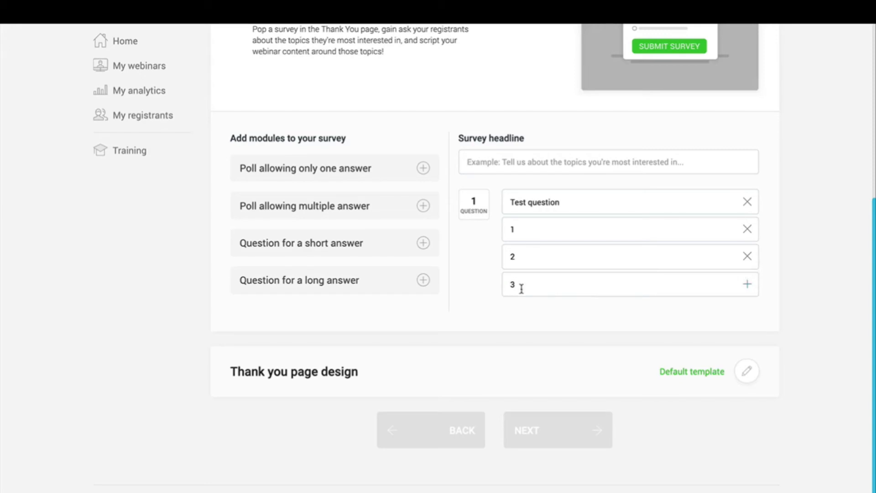
Step: Re-enter option 3 and add it, then check the three answer options
double_click(584, 286)
key(BackSpace)
text(3)
click(747, 287)
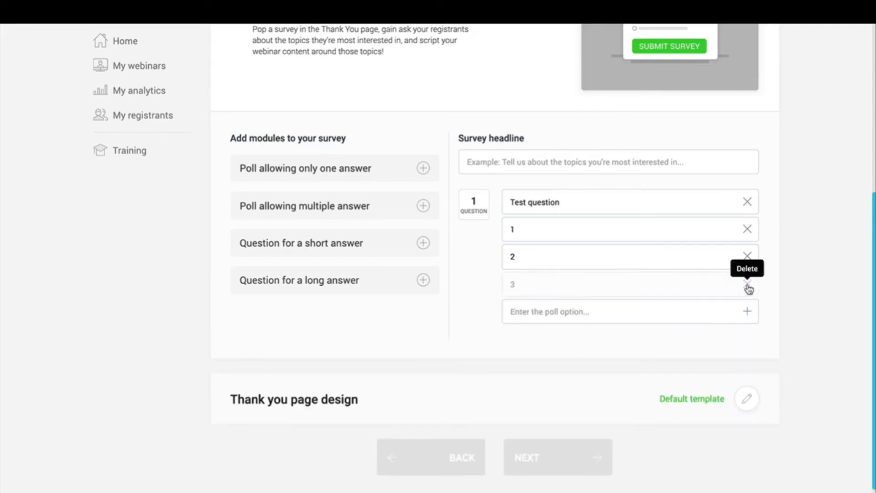
scroll(681, 273, up, 1)
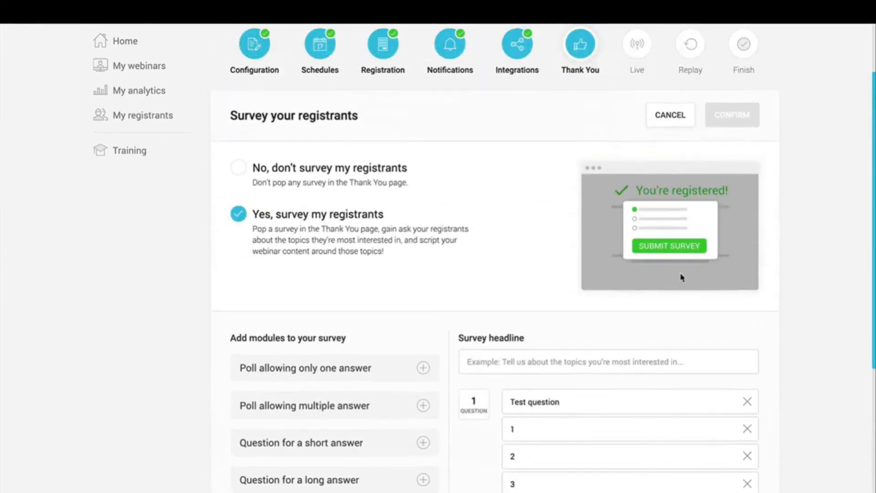
scroll(681, 276, down, 2)
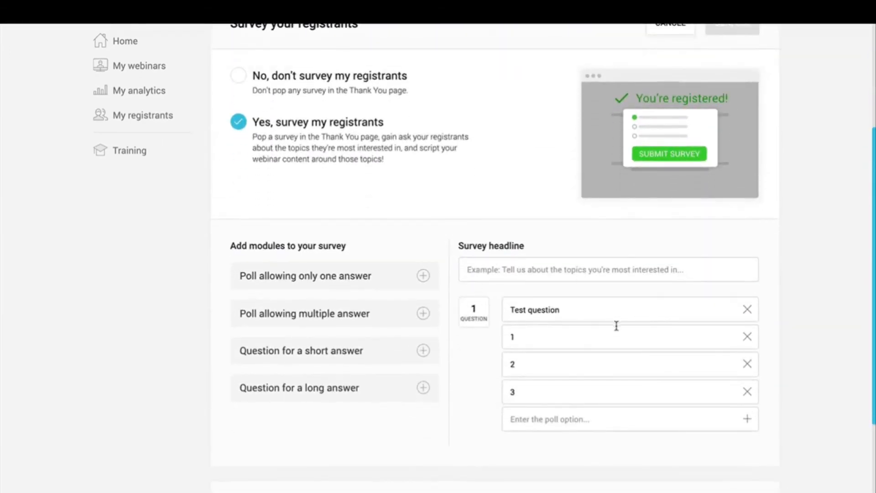
double_click(541, 343)
click(533, 361)
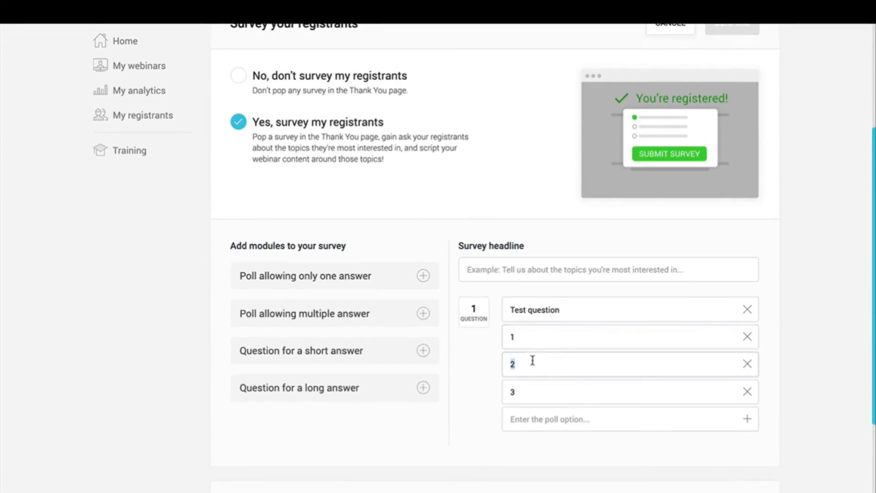
click(532, 385)
double_click(537, 363)
Step: Add a multiple-answer poll, a short-answer and a long-answer question as questions 2-4
click(425, 316)
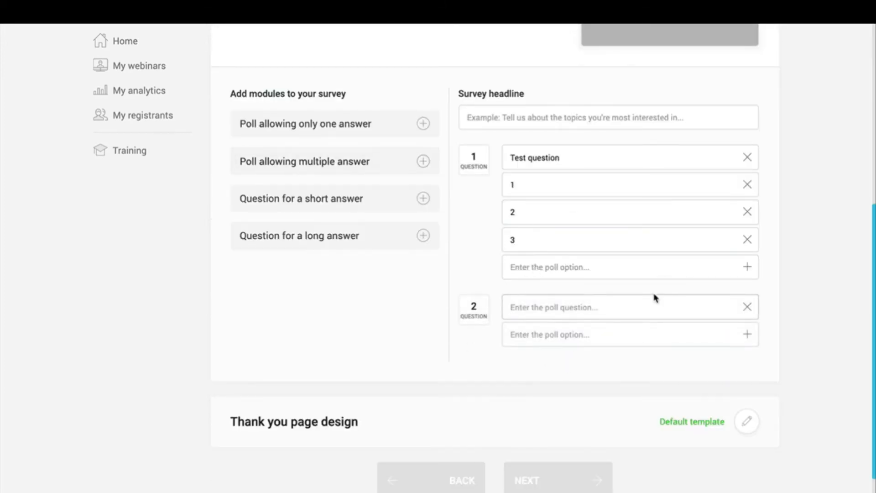
click(424, 200)
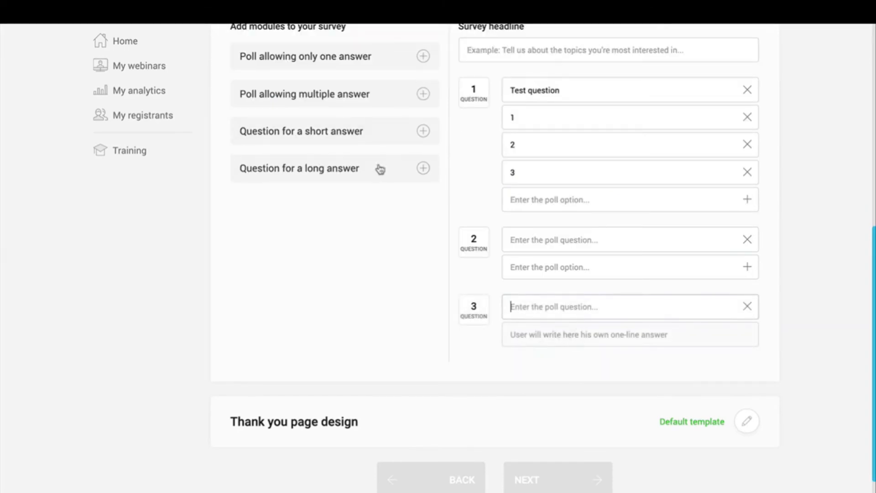
click(400, 168)
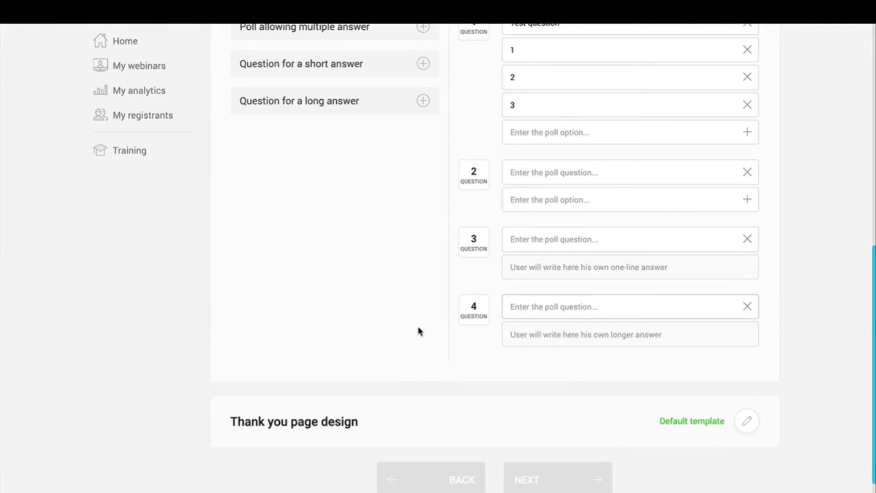
Step: Start the survey headline 'Sur', then choose 'No, don't survey my registrants' and confirm
scroll(420, 332, up, 4)
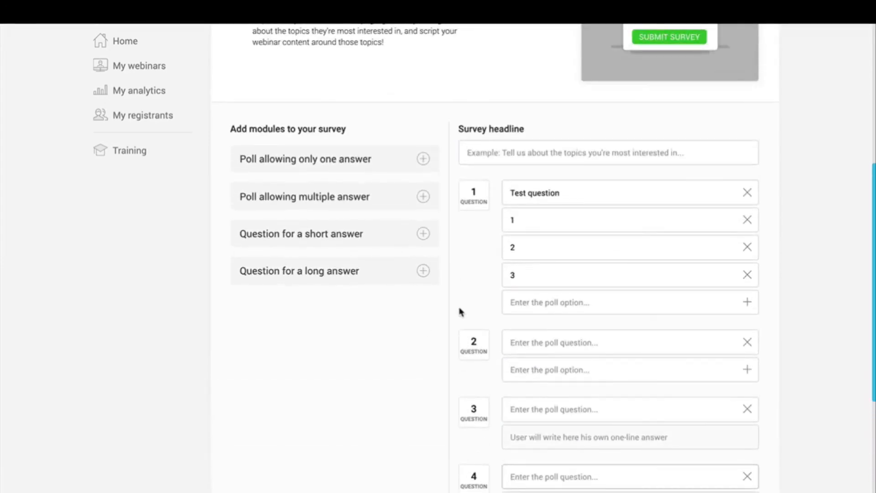
click(622, 158)
text(Survey)
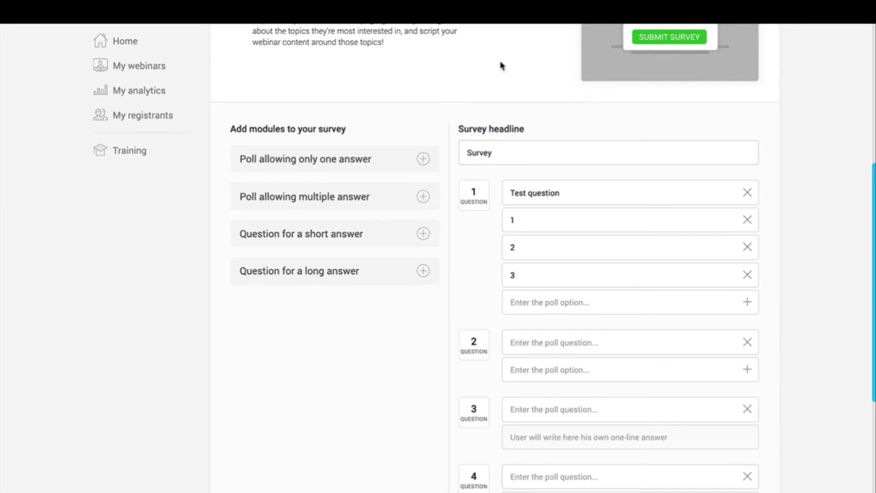
scroll(502, 66, up, 5)
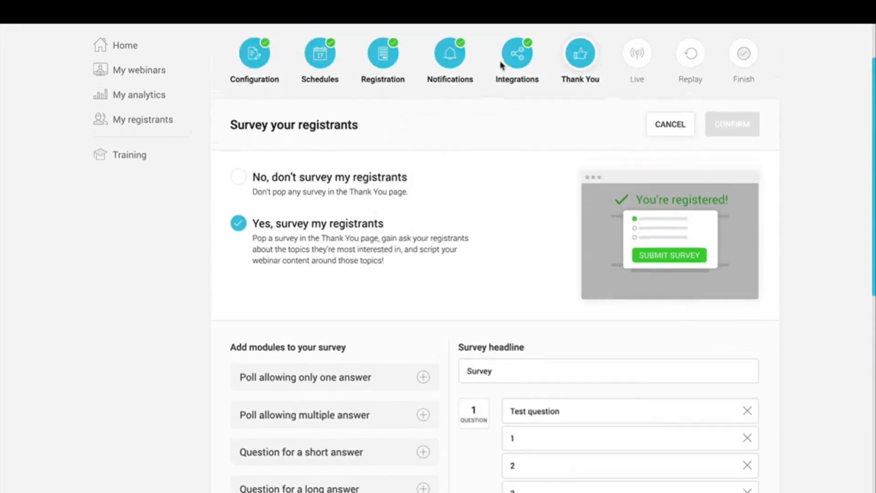
click(278, 188)
click(732, 132)
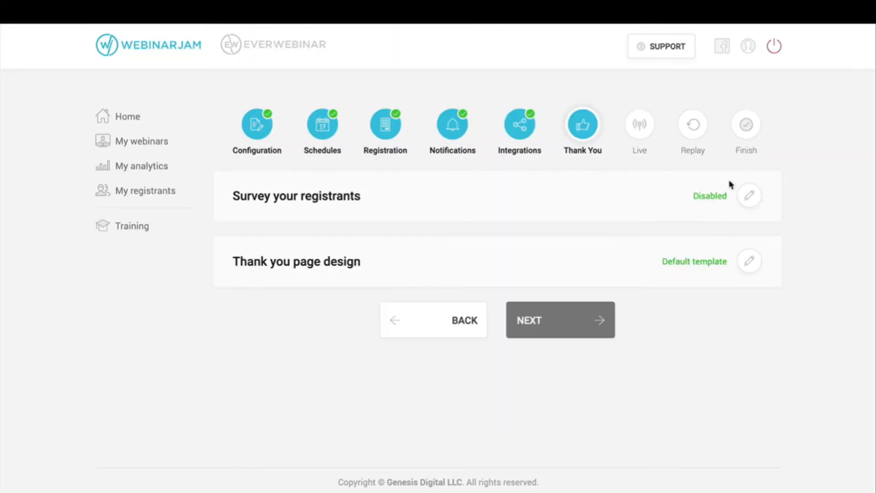
Step: Customize the thank-you page template with the woman's photo
click(745, 264)
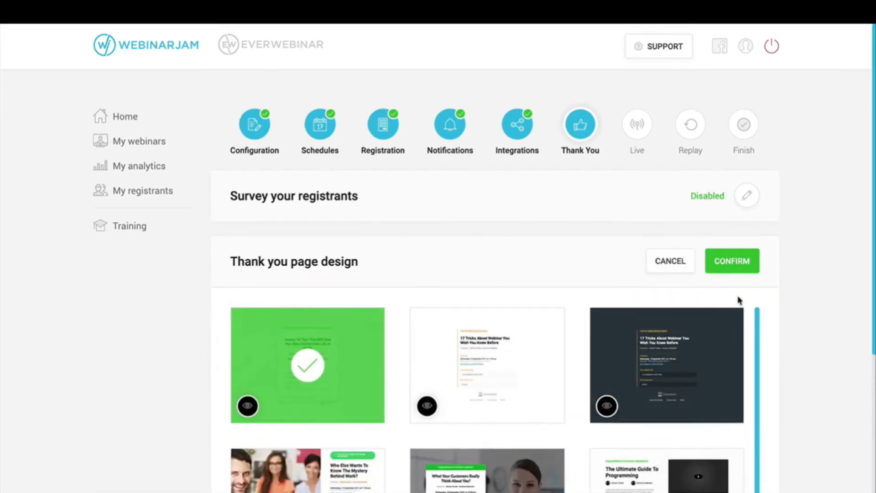
scroll(818, 298, down, 3)
mouse_move(688, 316)
scroll(687, 316, down, 2)
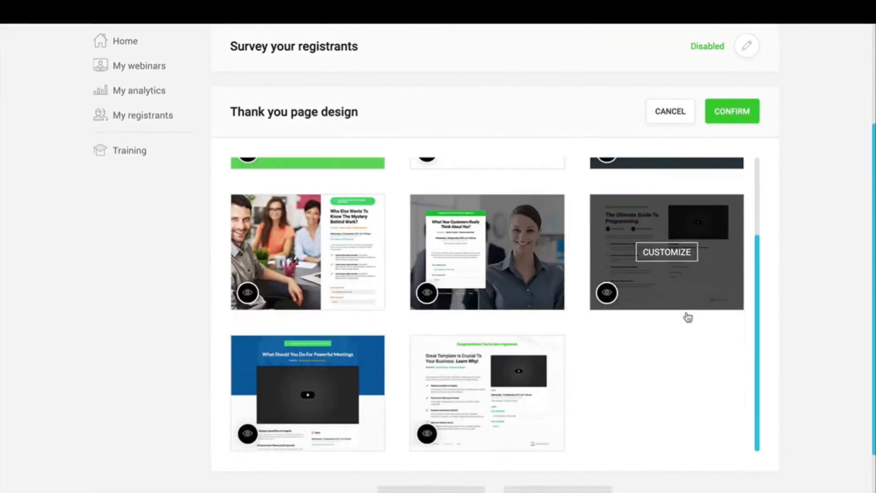
scroll(687, 317, up, 2)
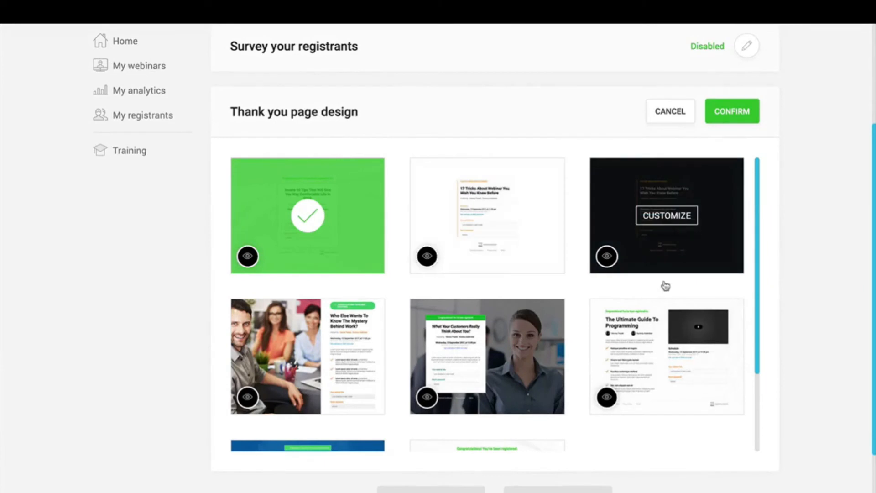
click(483, 357)
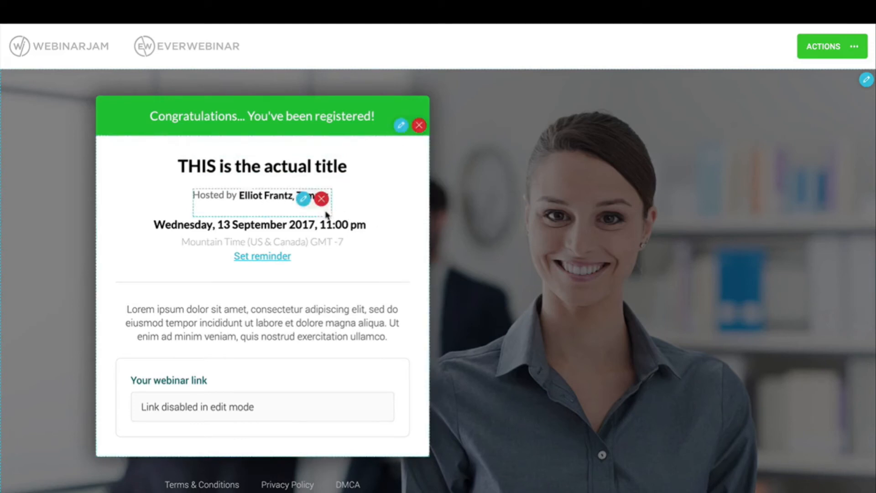
Step: Delete the second presenter, save and exit the page editor, and confirm the design
click(304, 198)
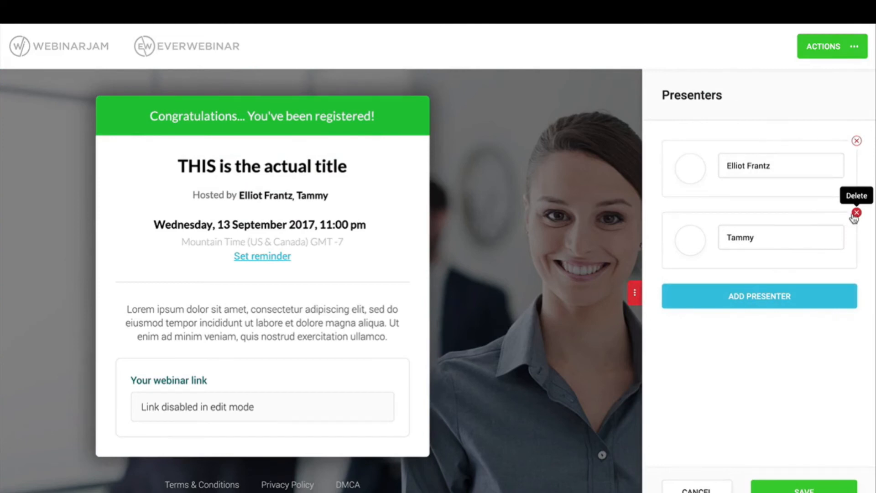
click(857, 214)
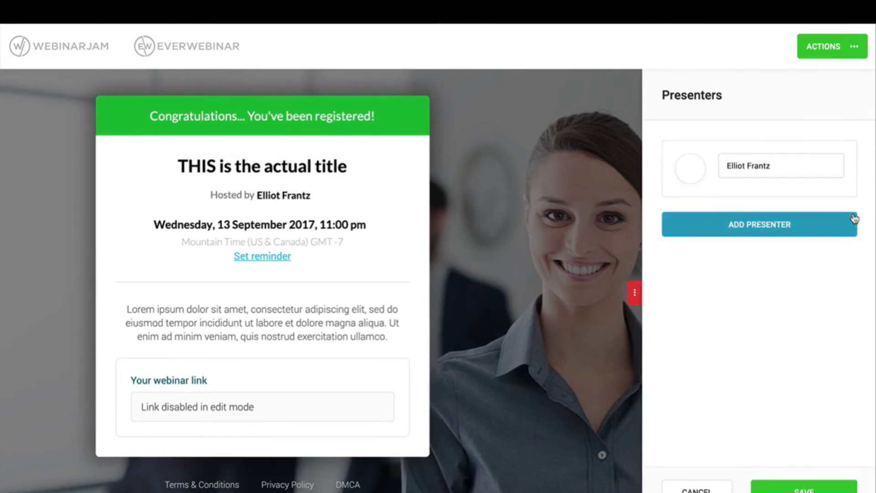
click(785, 490)
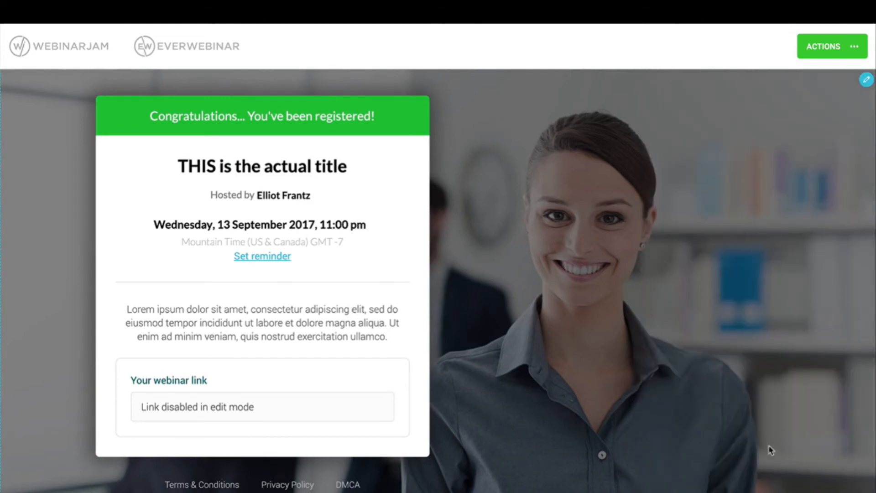
click(851, 47)
click(814, 185)
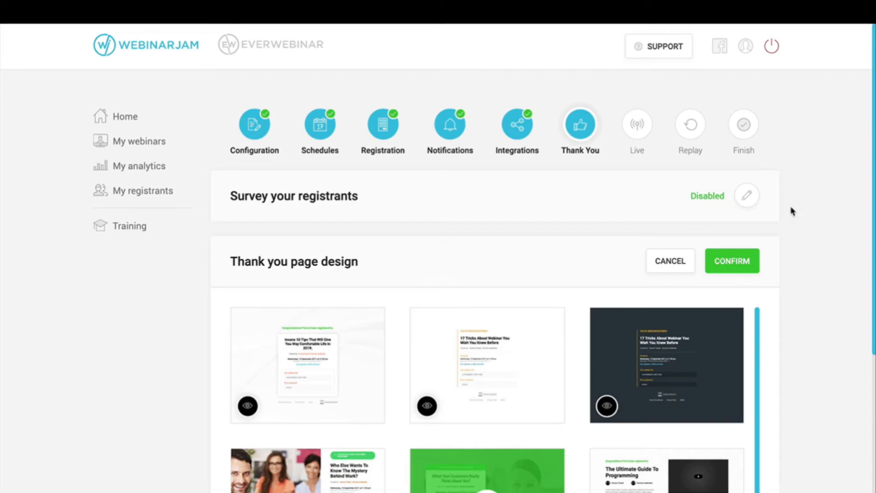
click(726, 262)
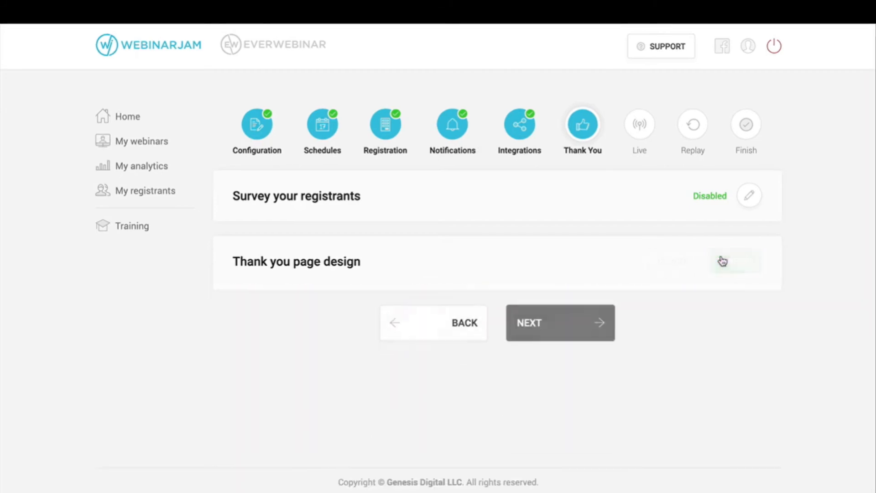
Step: Advance to the Live step and pick the pink-accented Template 4 as the webinar room design
click(567, 327)
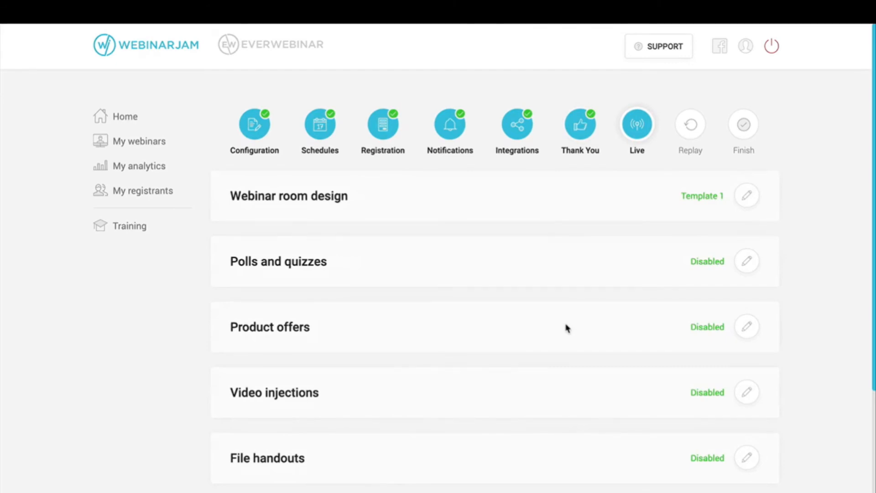
scroll(567, 328, down, 4)
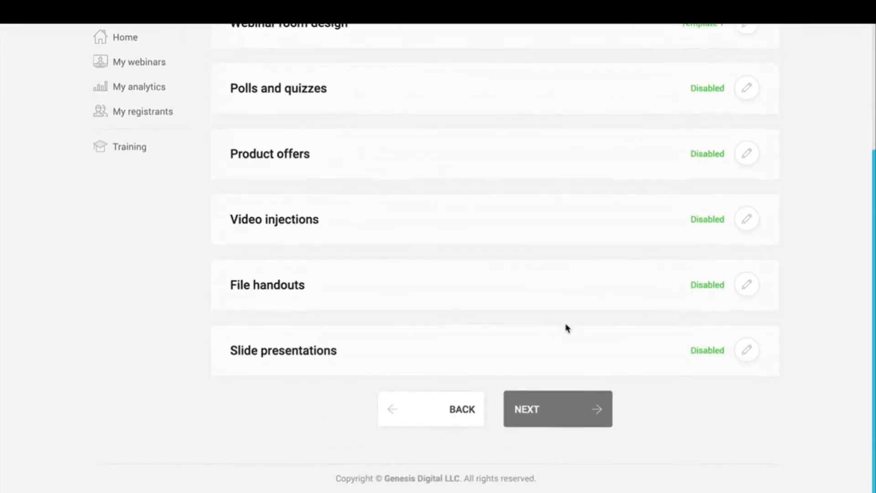
scroll(568, 328, up, 3)
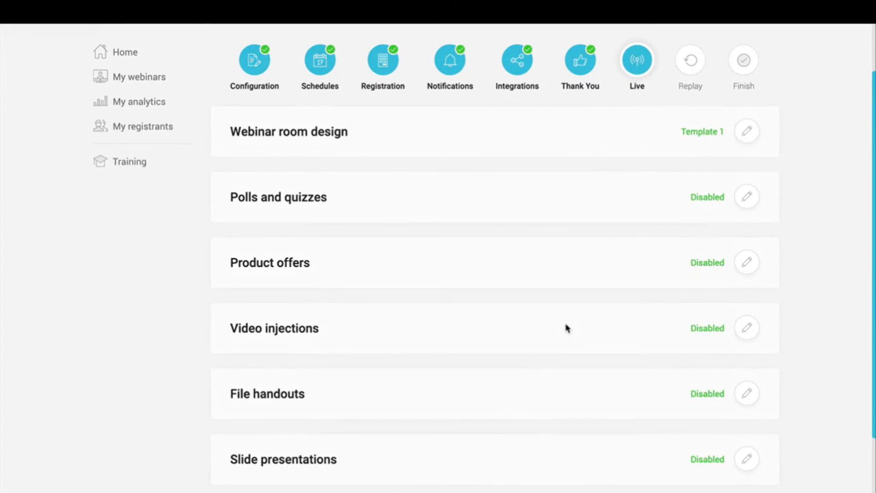
click(747, 143)
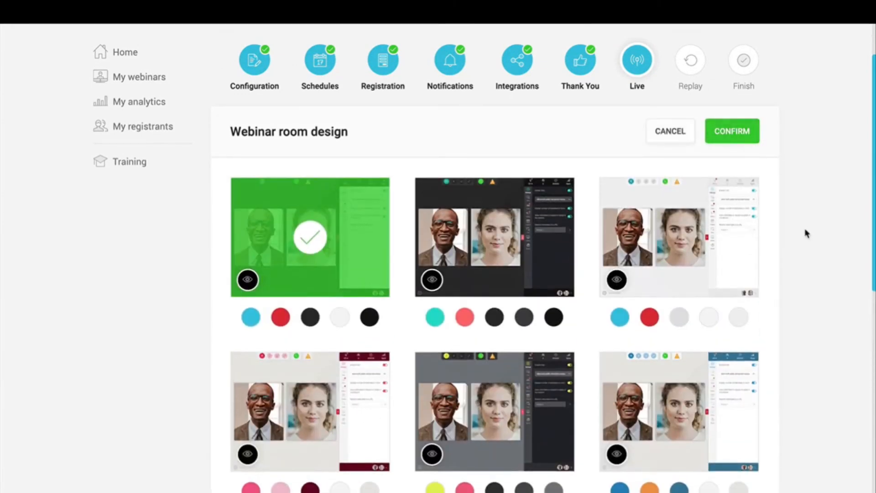
scroll(804, 231, down, 1)
scroll(805, 233, up, 1)
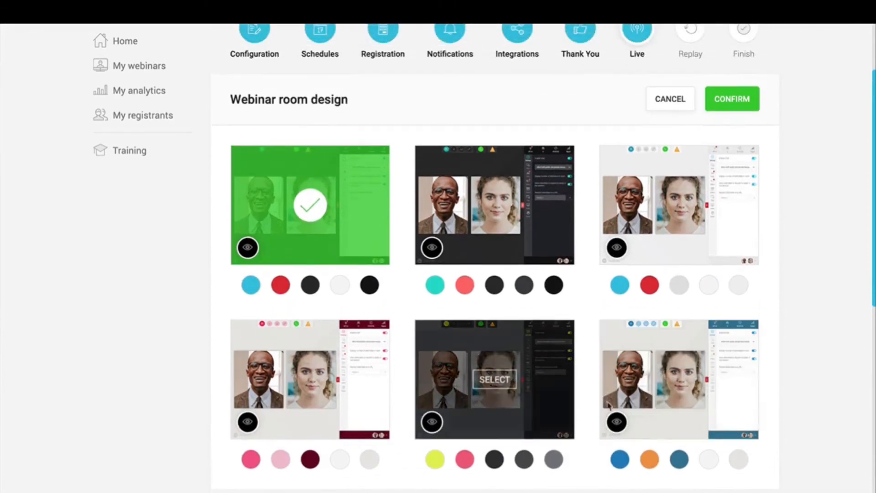
mouse_move(683, 376)
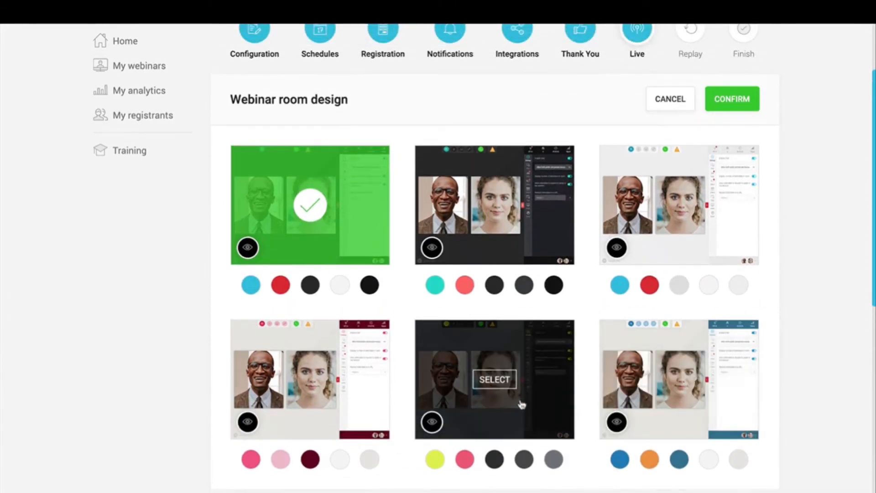
click(310, 380)
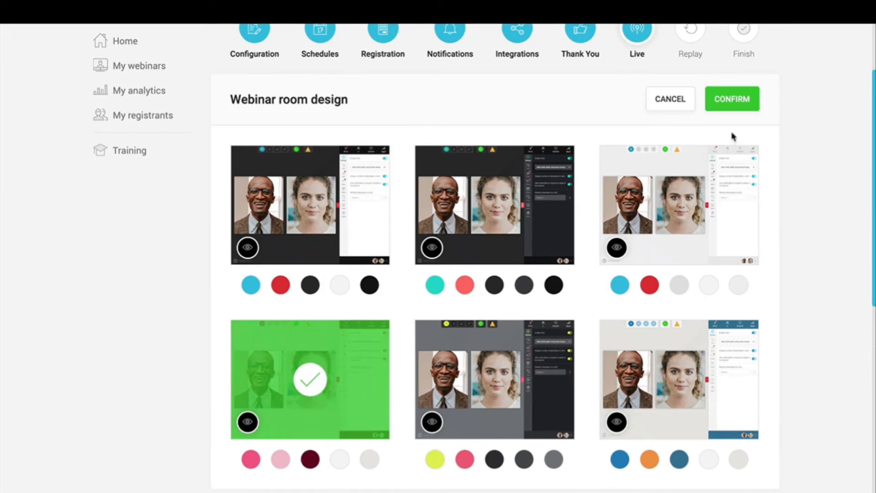
click(743, 102)
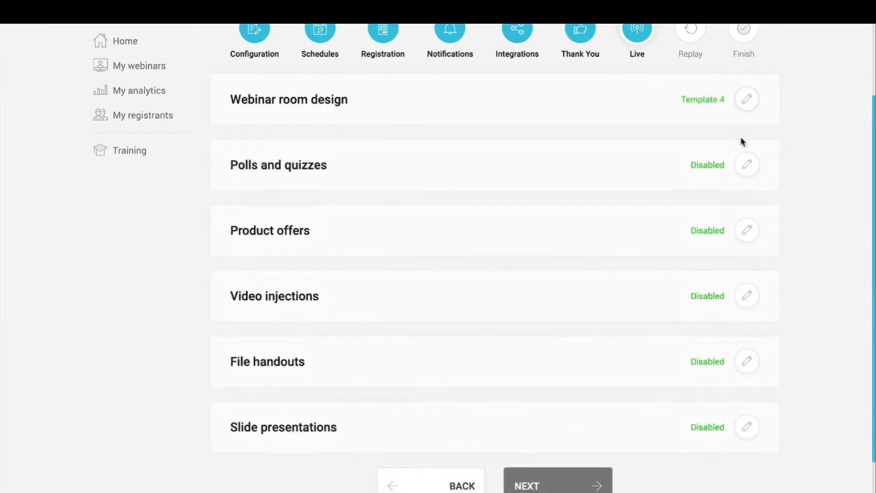
Step: Create and save the poll 'What Ice Cream is your Fav?' with Vanilla, Chocolate and a third option, then confirm
click(746, 168)
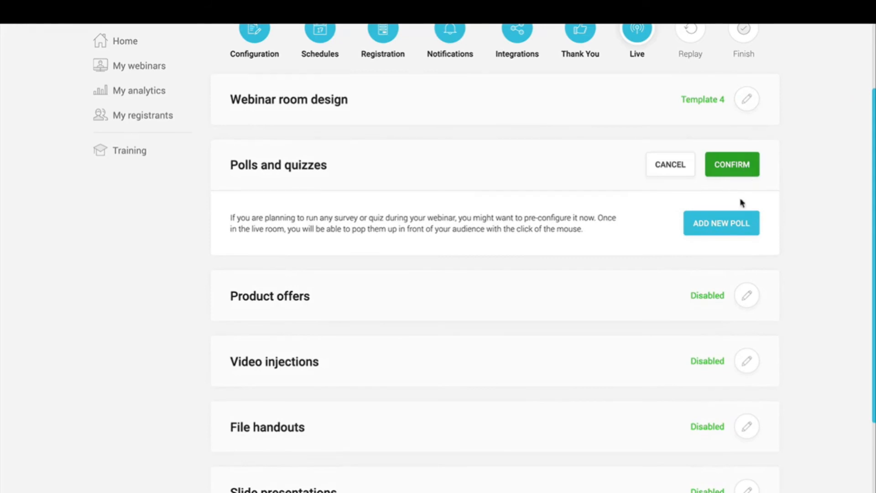
click(737, 227)
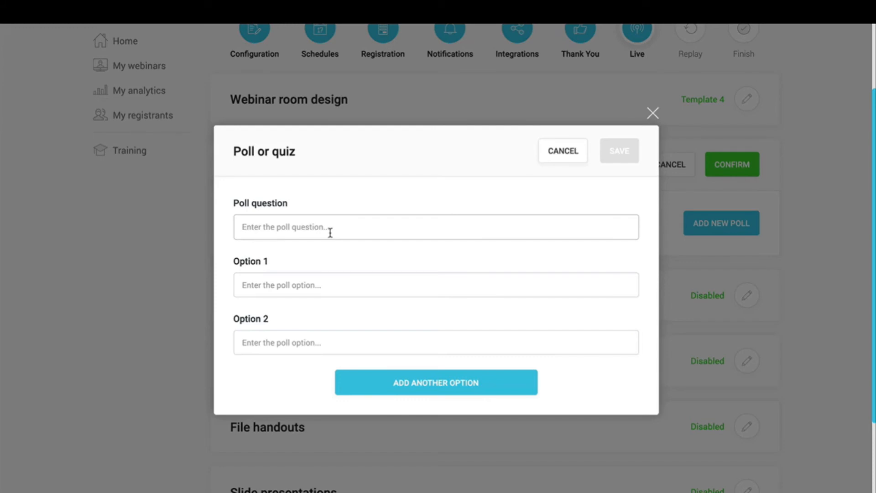
text(What Ice C)
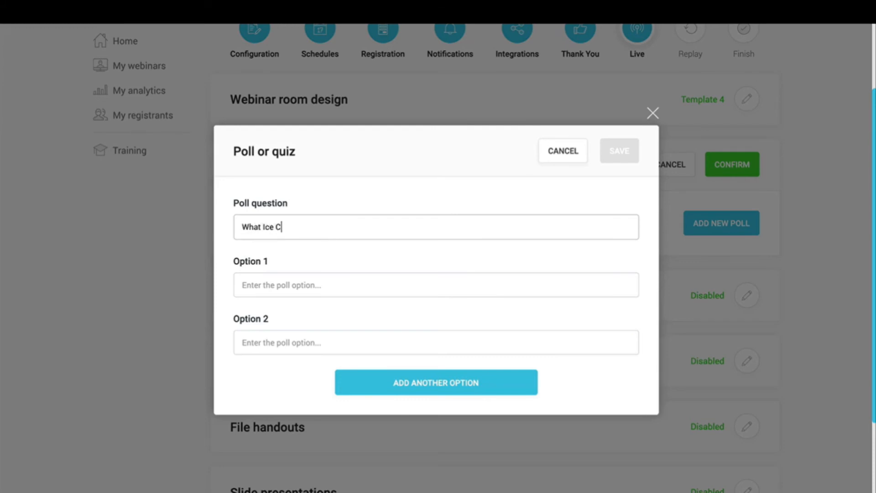
text(ream is your Fav?)
click(297, 274)
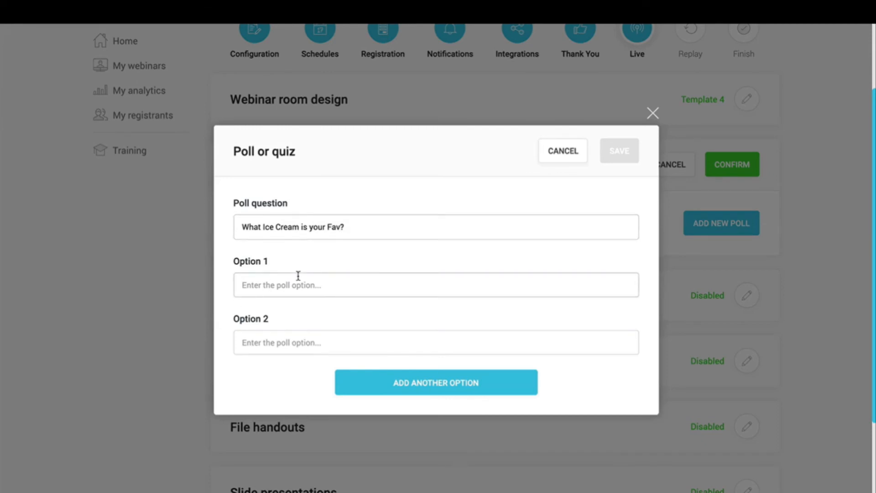
text(Vanilla)
click(280, 347)
text(Chocolate)
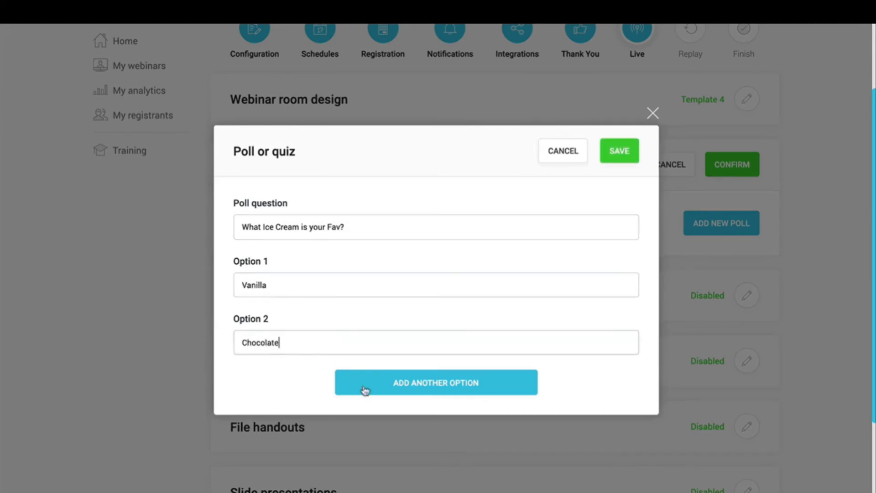
click(365, 391)
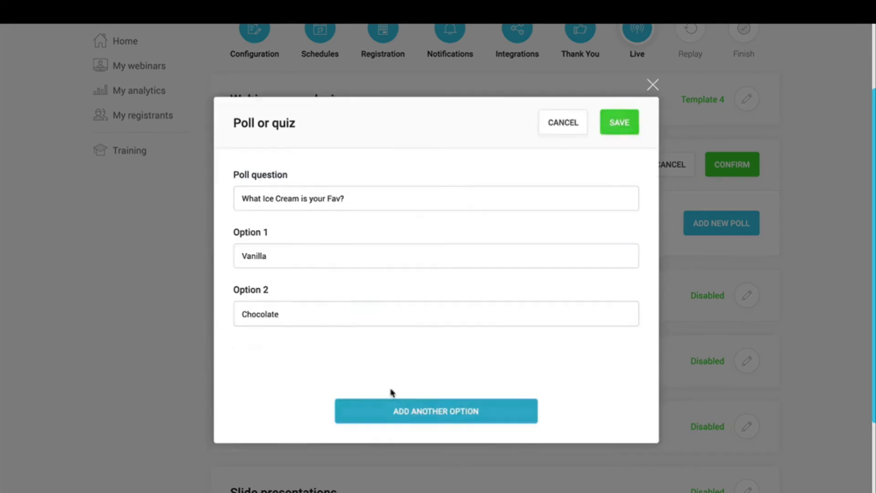
click(315, 365)
text(Strawberry)
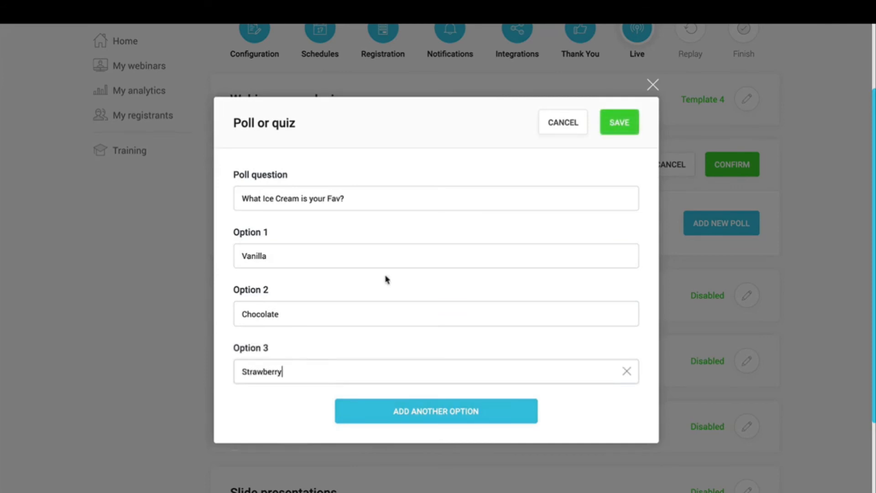
click(619, 122)
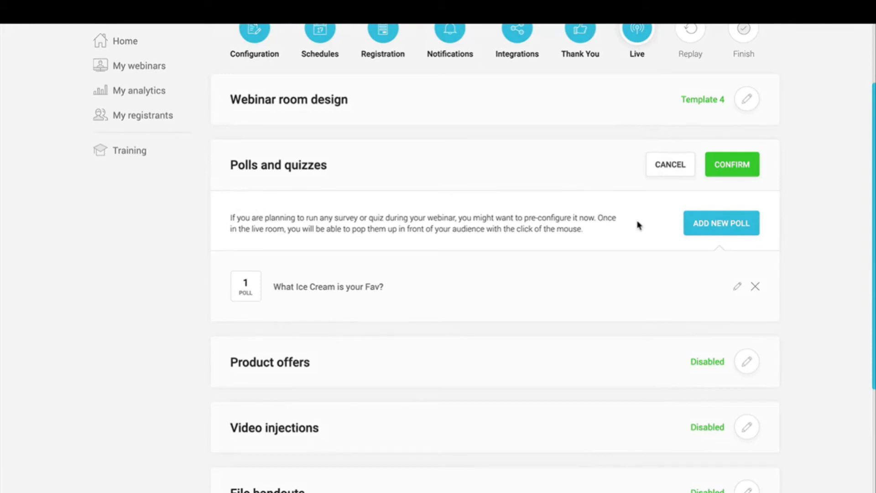
click(732, 170)
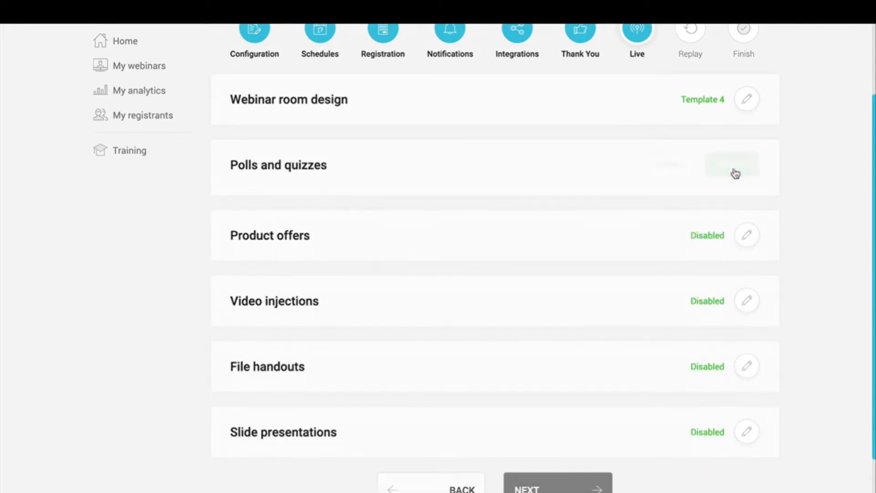
Step: Start a new product offer named '#1 Offer' with the headline 'Don't Miss Out!'
click(748, 232)
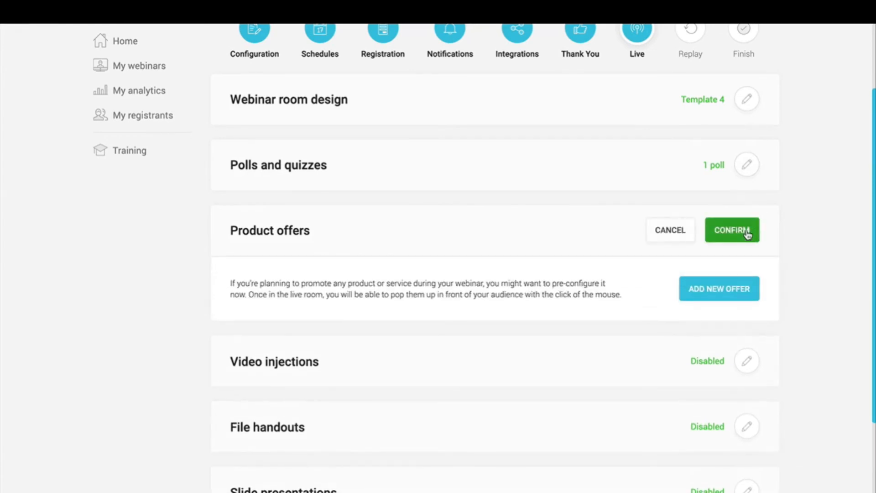
click(723, 291)
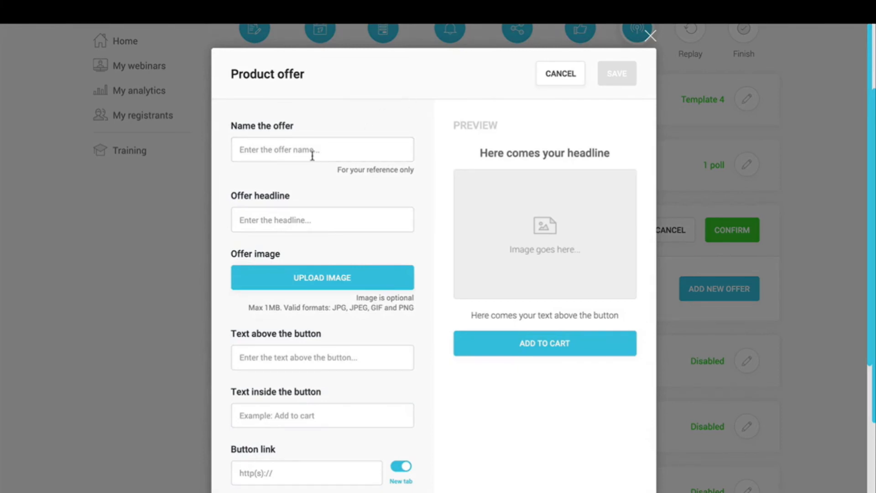
text(Di)
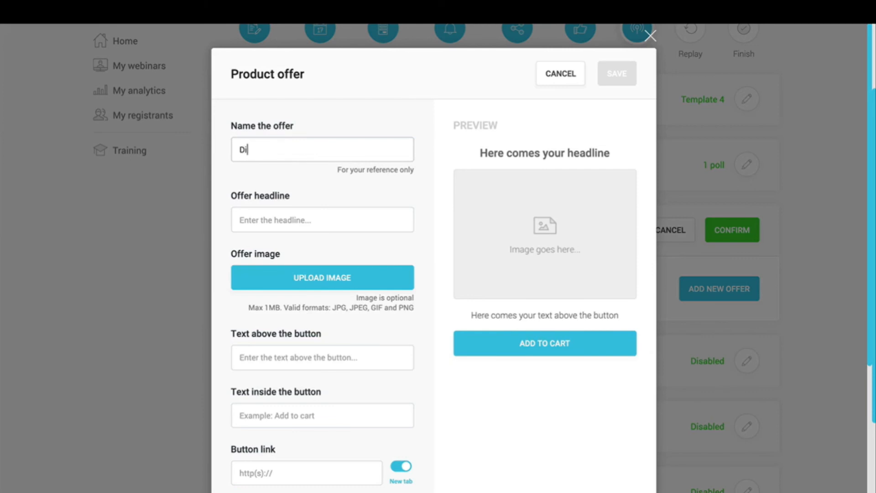
text(scern Which Offer)
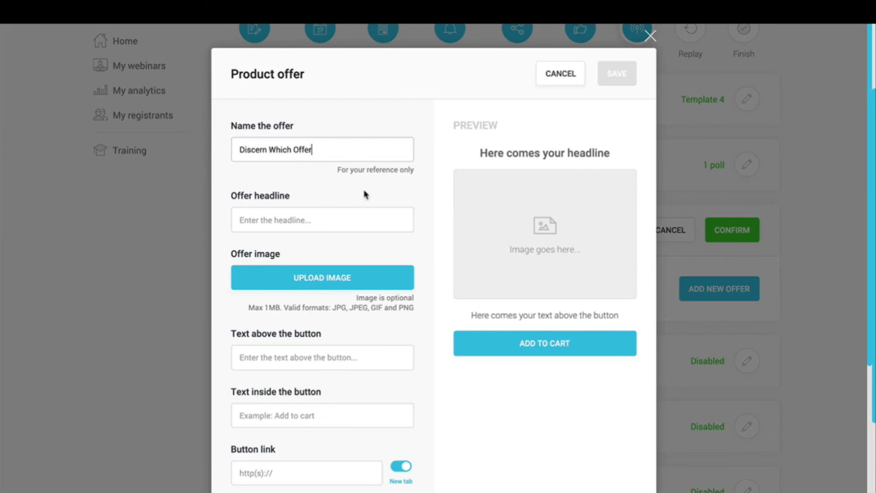
key(ctrl+a)
text(#)
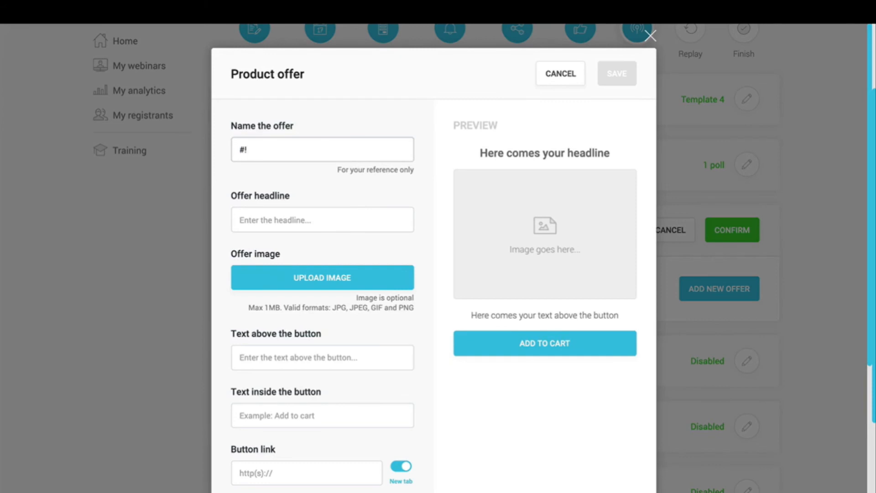
click(318, 223)
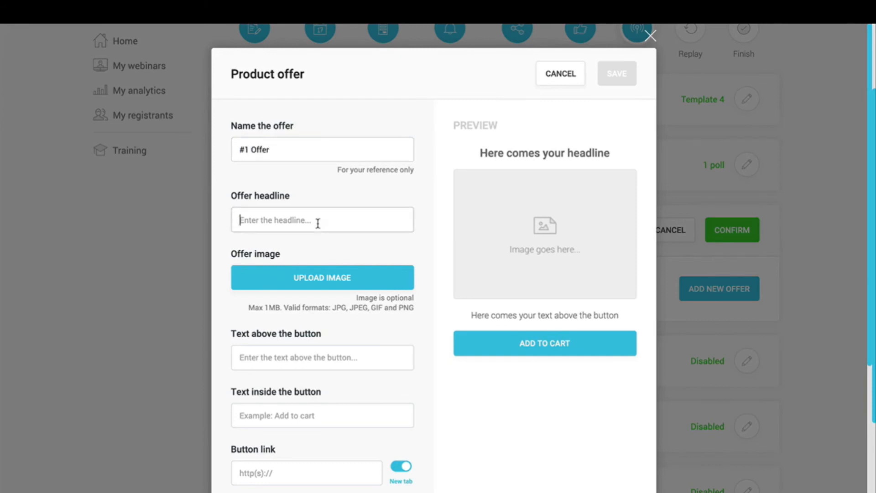
text(Don't )
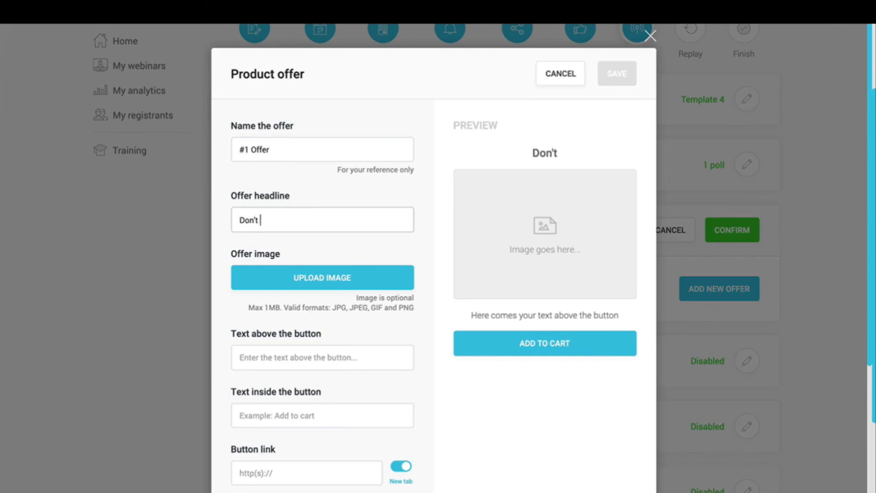
text(Miss OuT!)
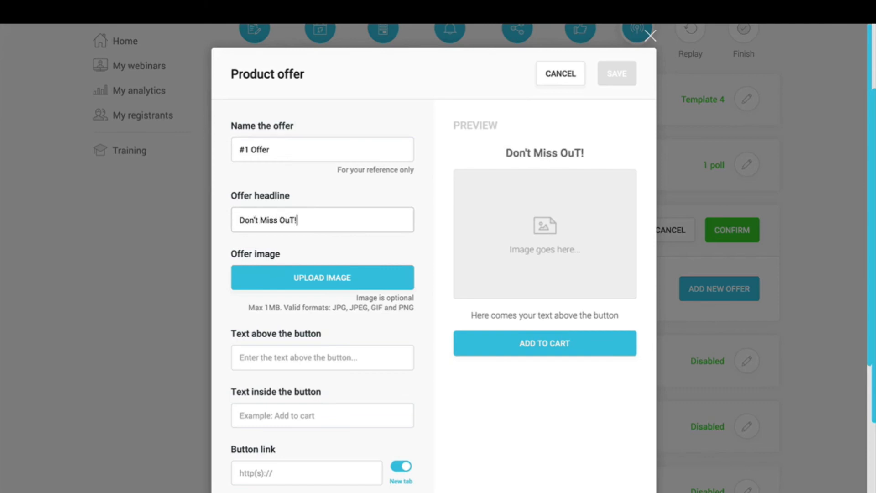
key(BackSpace)
key(BackSpace)
text(t!)
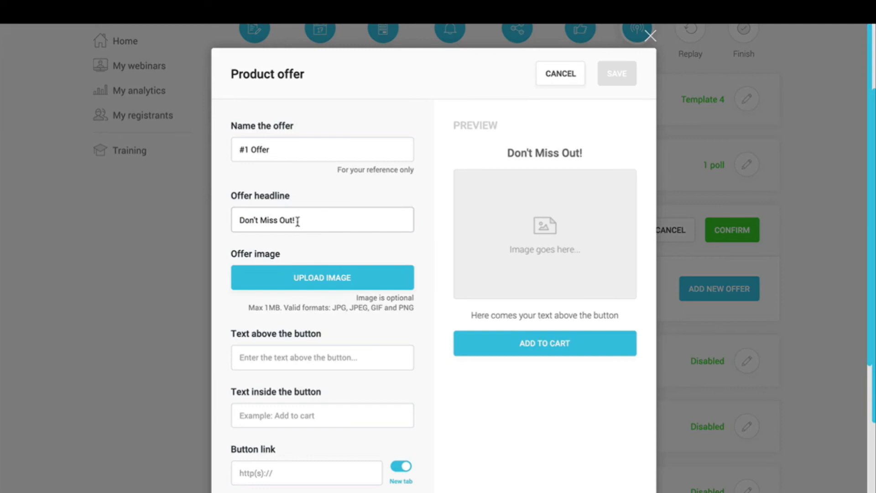
triple_click(295, 221)
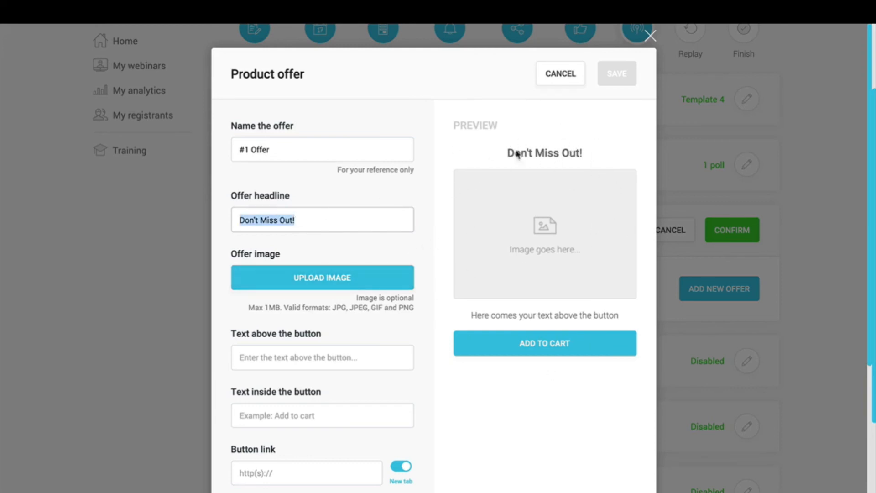
click(386, 245)
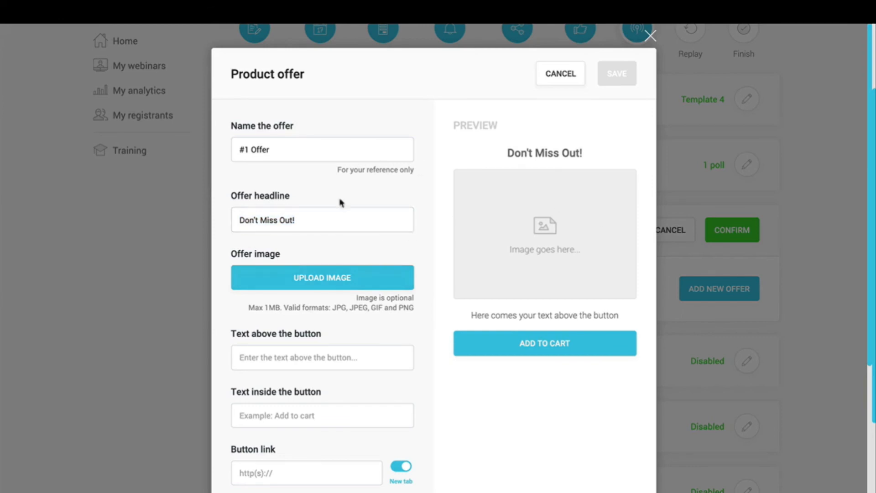
scroll(390, 228, down, 2)
click(315, 241)
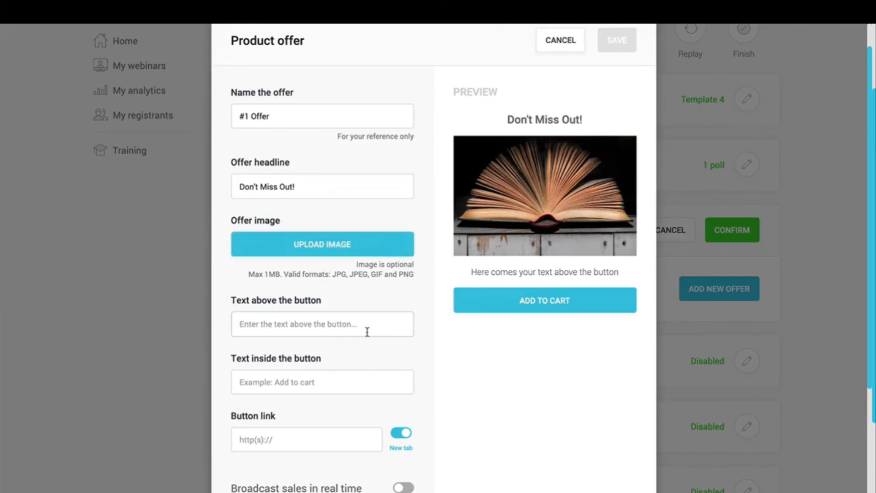
text(This off)
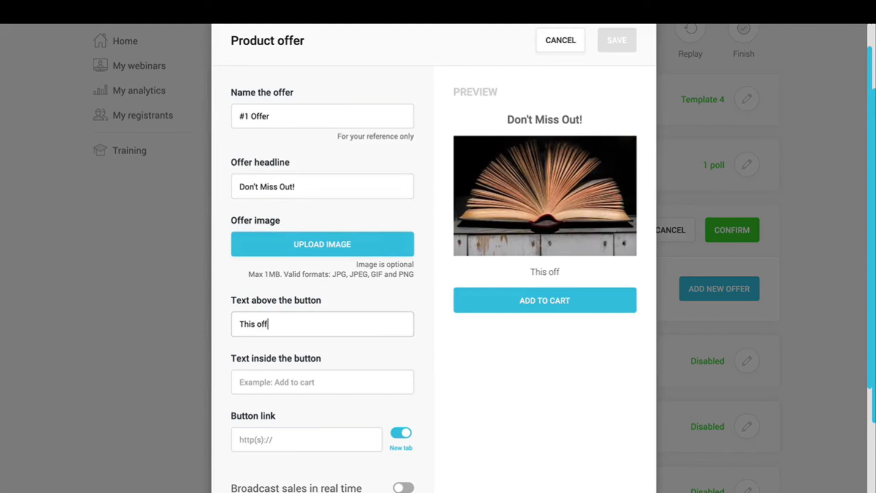
text(er ends soon!)
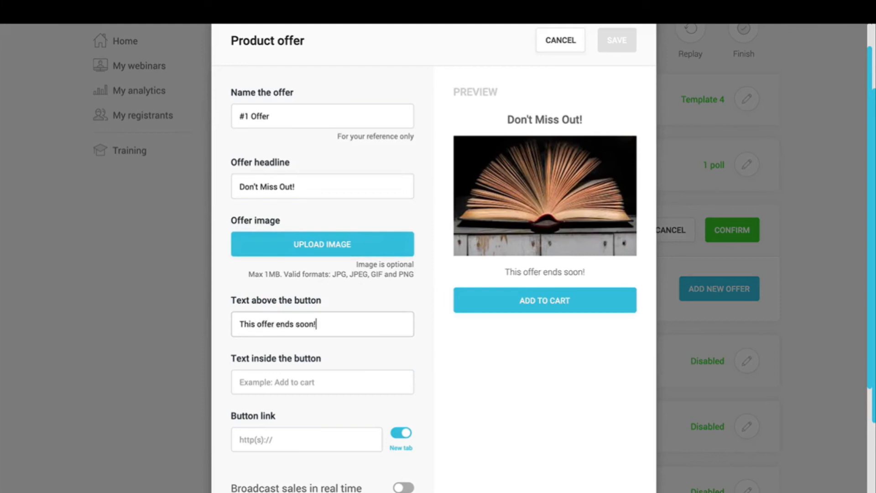
click(304, 383)
scroll(456, 405, down, 3)
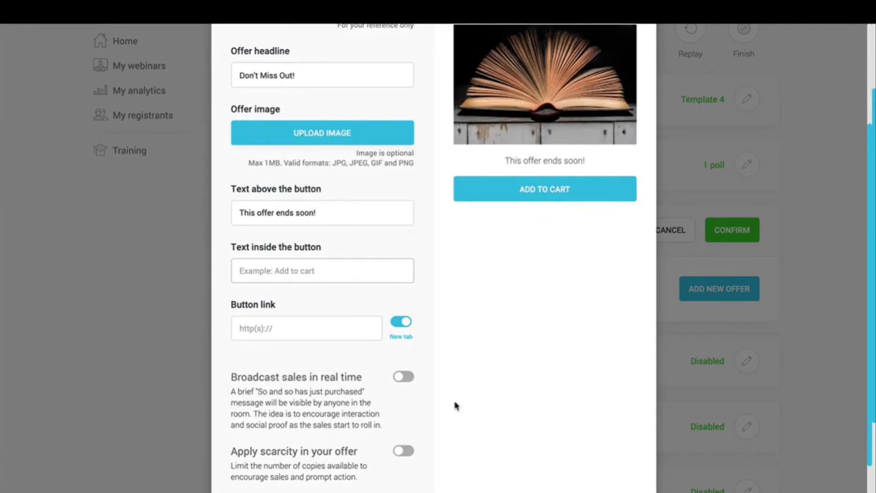
text(Checkout NOW)
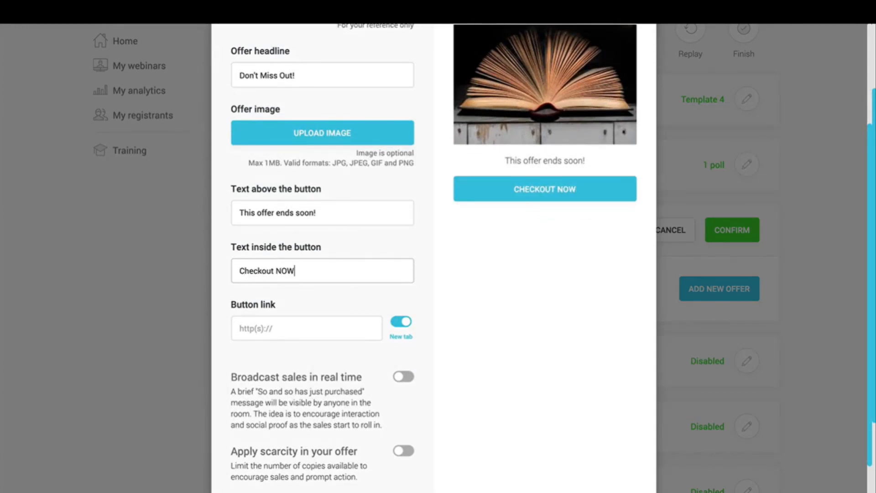
text(!)
click(317, 328)
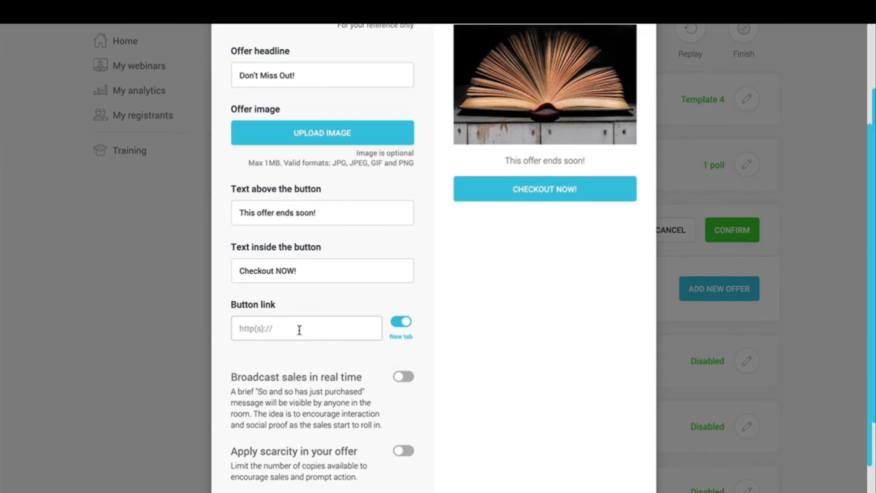
text(https://ww.ex)
key(BackSpace)
text(w.example.com/store)
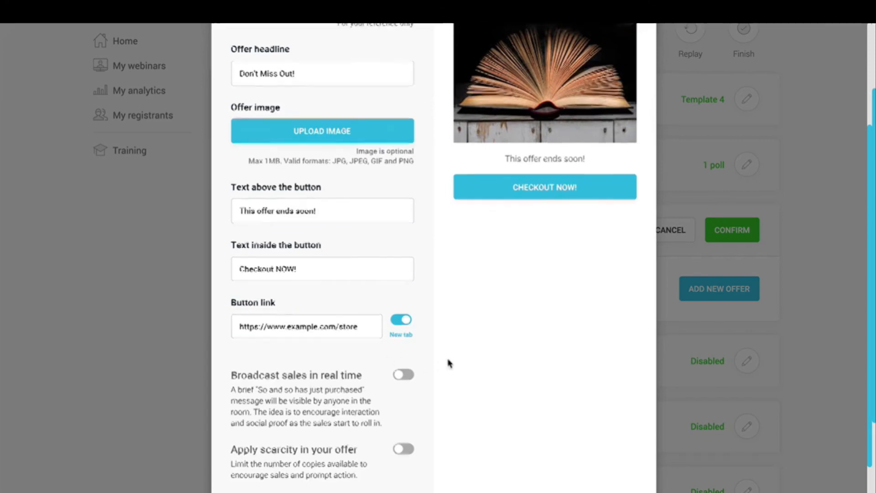
Step: Turn on real-time sales broadcasting and limit the offer to 75 available units
scroll(449, 363, down, 2)
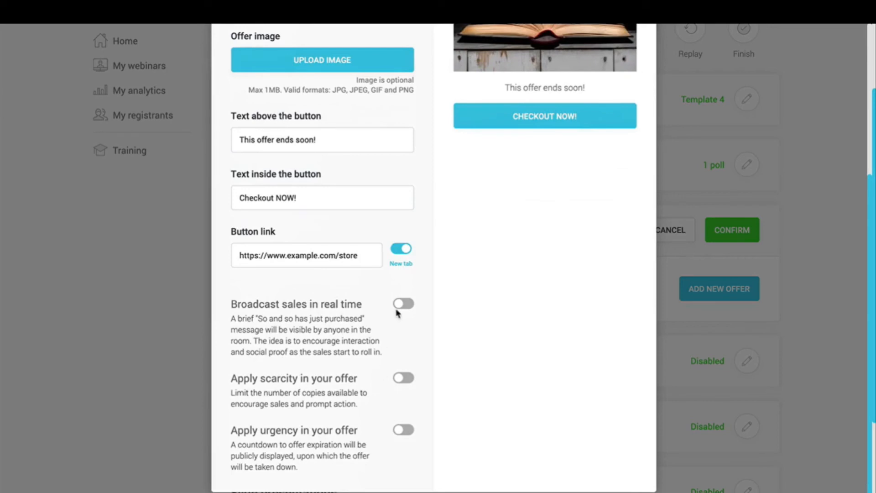
triple_click(273, 304)
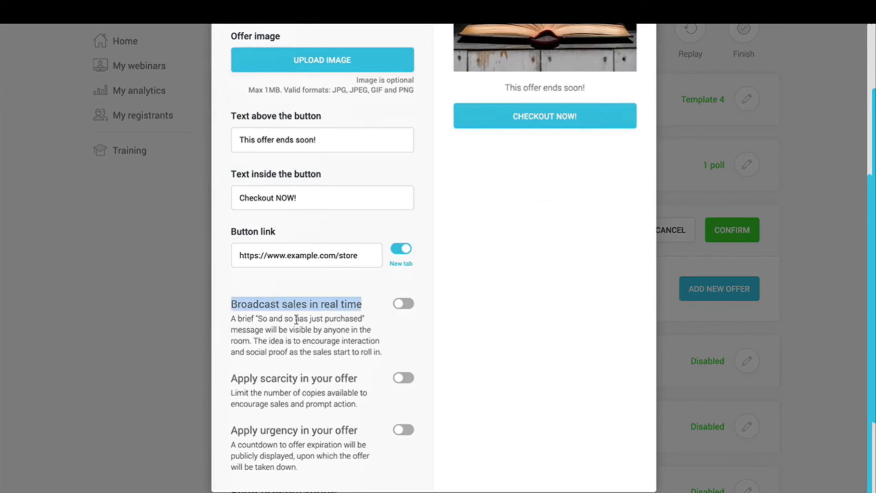
click(400, 305)
click(346, 326)
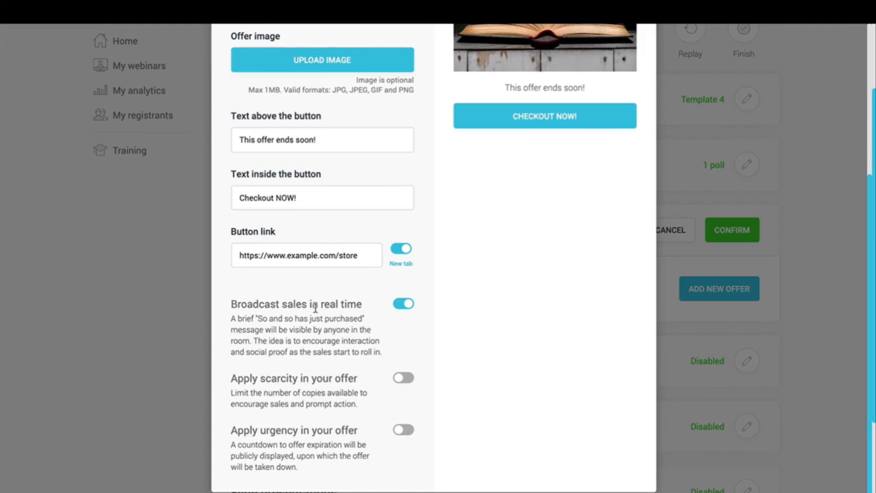
click(398, 378)
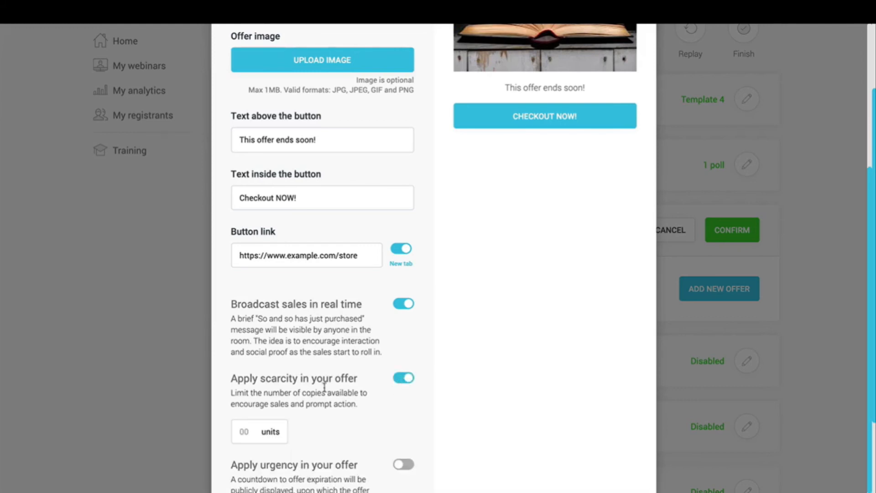
text(75)
triple_click(315, 396)
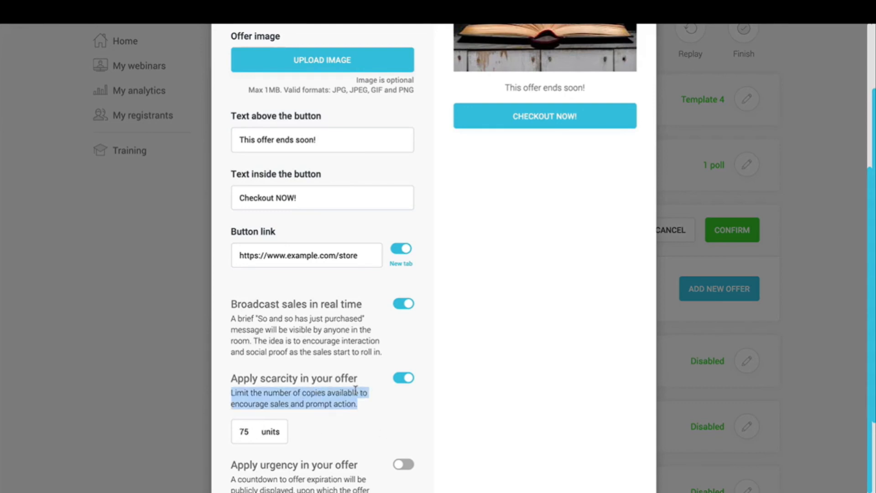
click(356, 391)
Step: Set an expiry countdown of 2 hr 30 min 0 sec and save the offer
scroll(356, 391, down, 1)
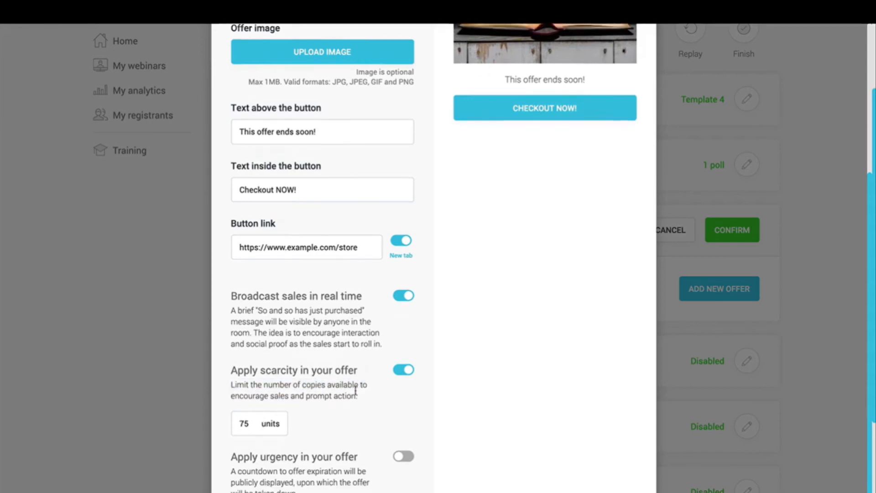
click(406, 431)
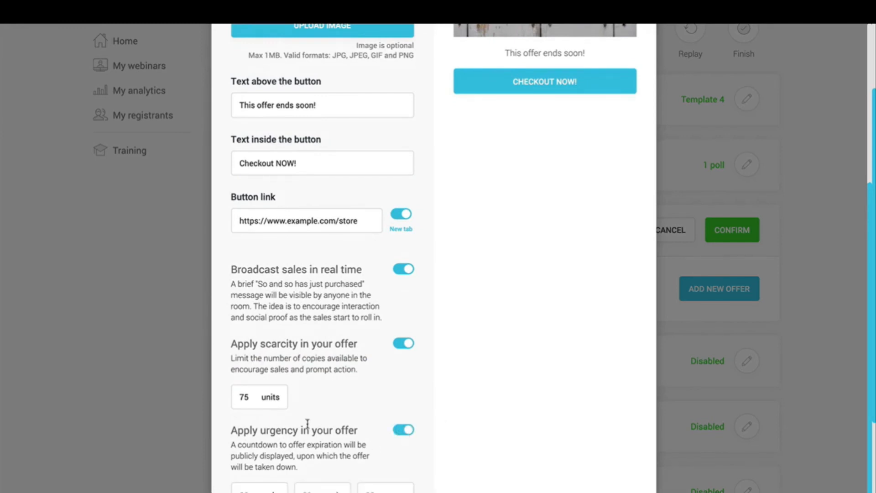
scroll(303, 431, down, 1)
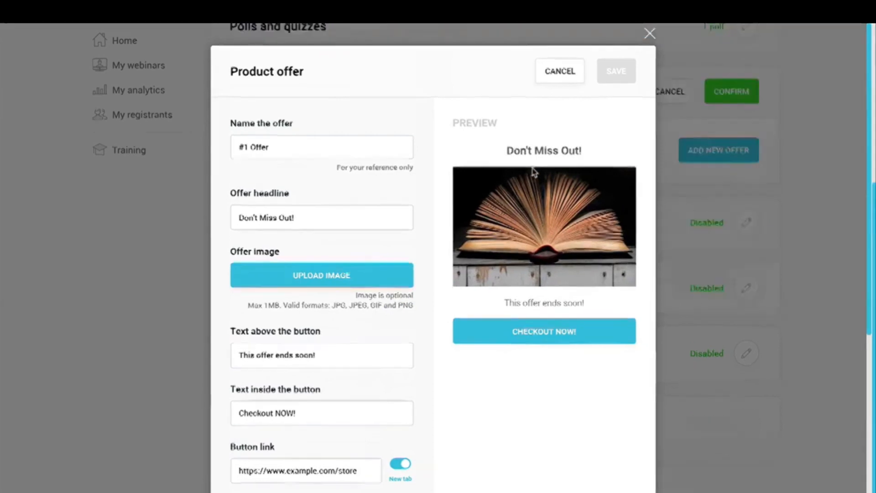
scroll(436, 344, down, 8)
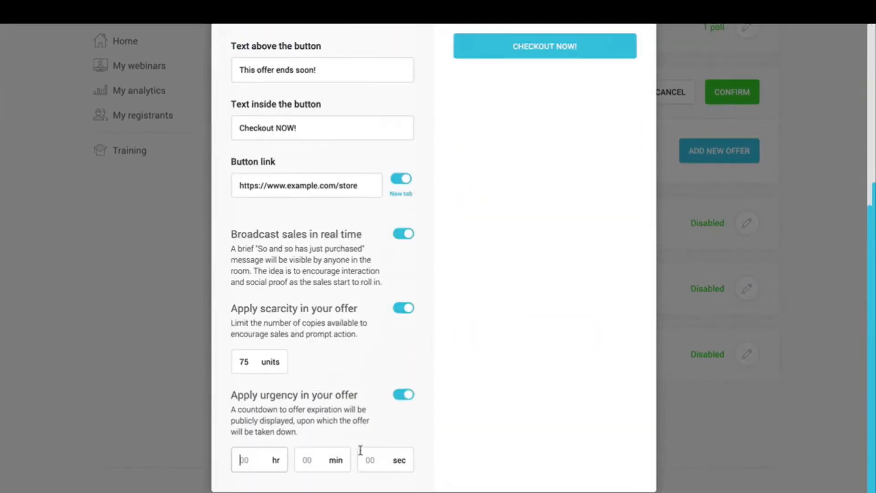
text(2)
click(307, 462)
text(30)
scroll(307, 452, up, 8)
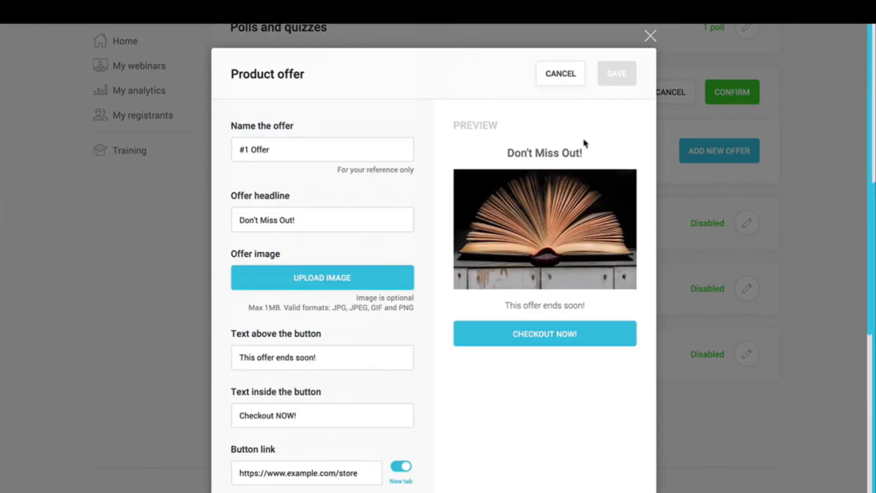
scroll(337, 376, down, 8)
click(369, 459)
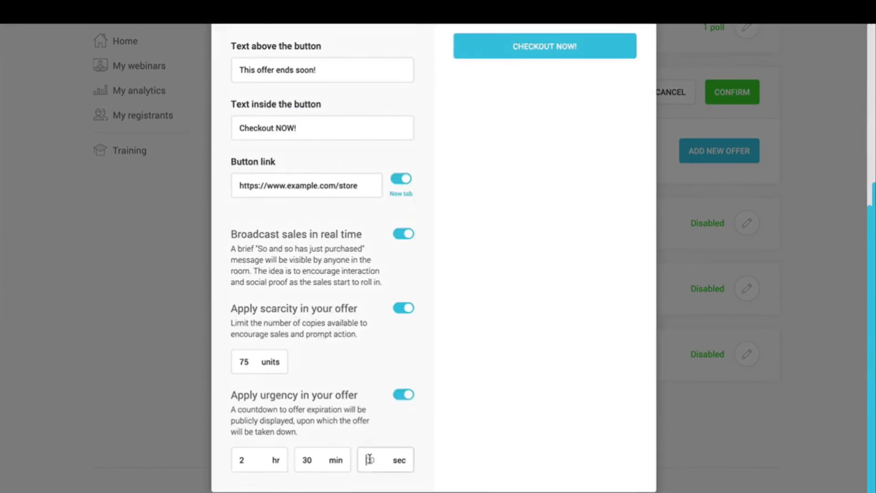
text(0)
scroll(338, 419, up, 6)
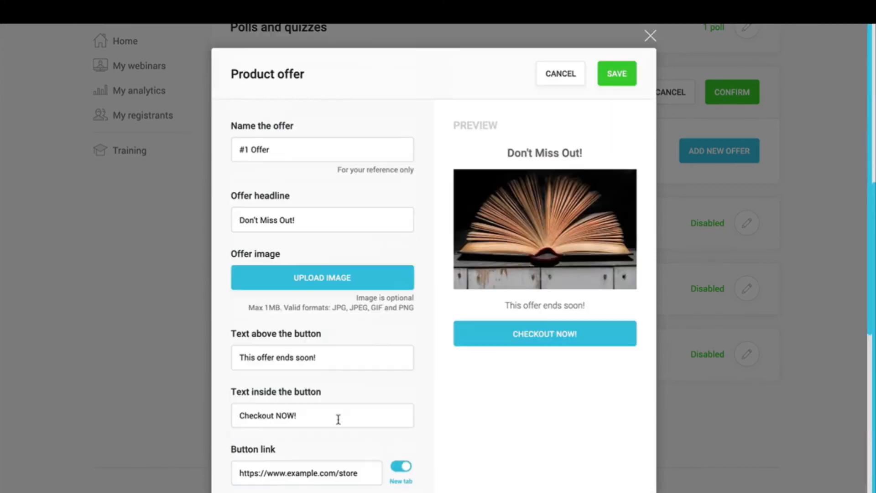
click(618, 84)
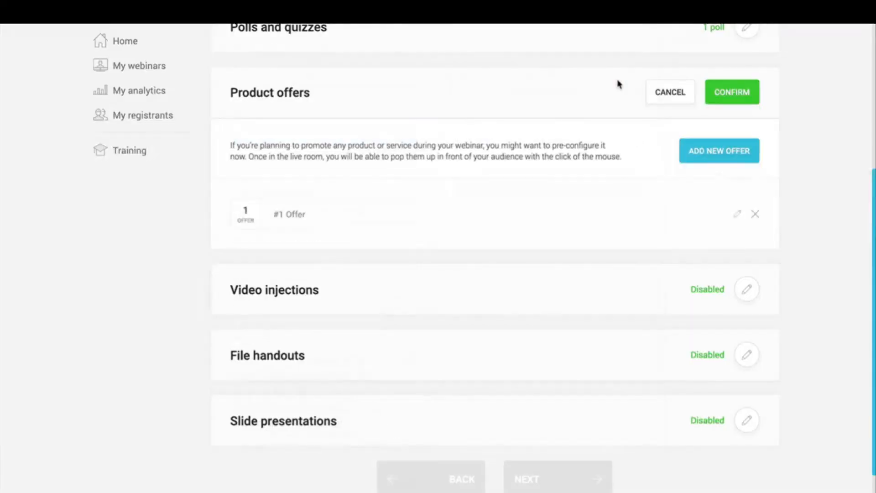
Step: Confirm the single product offer on the Live step
click(737, 100)
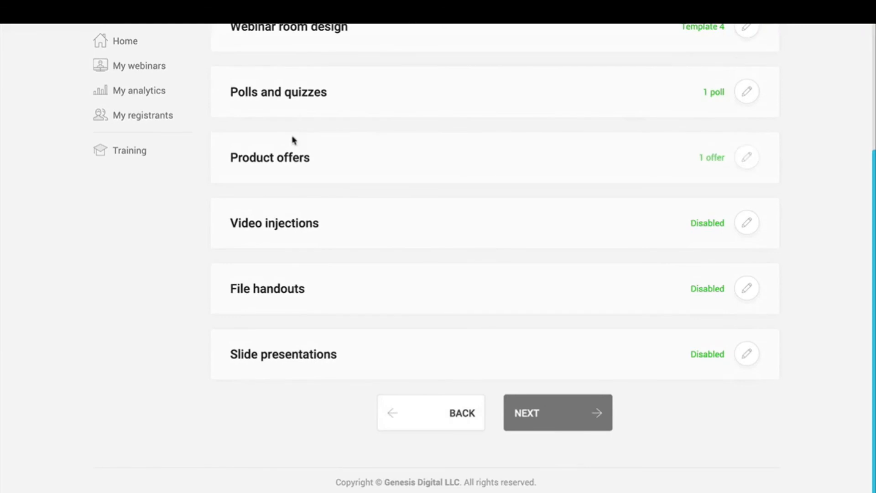
triple_click(697, 159)
click(705, 161)
Step: Add a video injection named 'Video 1' with the pasted YouTube link, save and confirm it
click(751, 231)
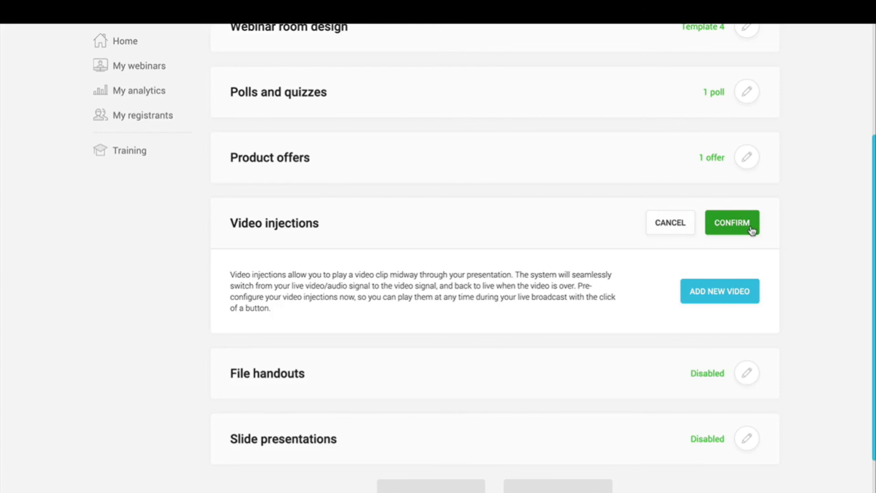
click(710, 294)
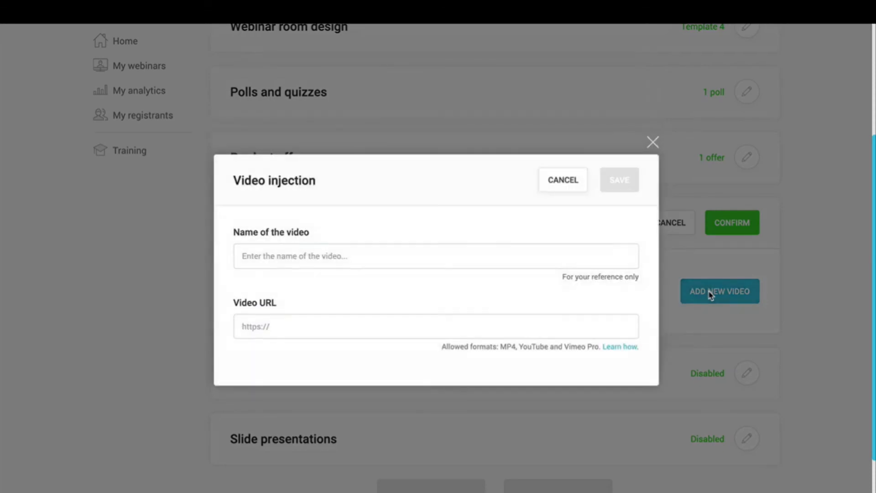
click(339, 253)
text(Video)
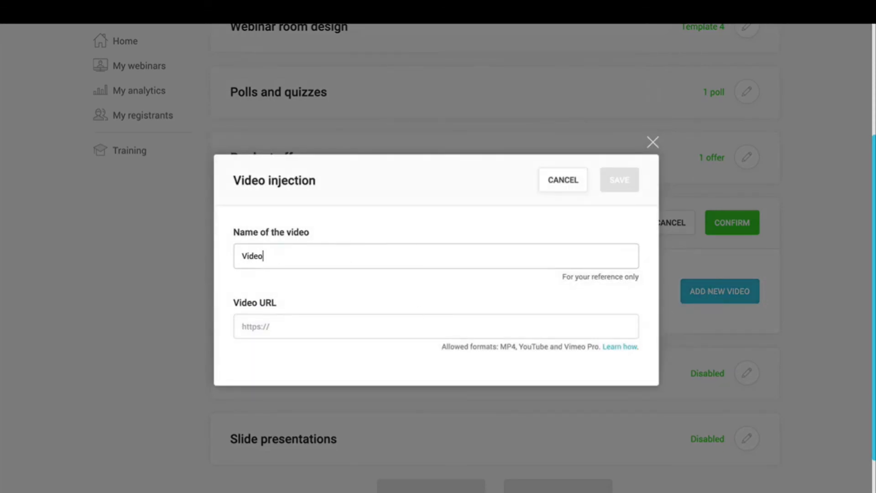
text( 1)
click(347, 327)
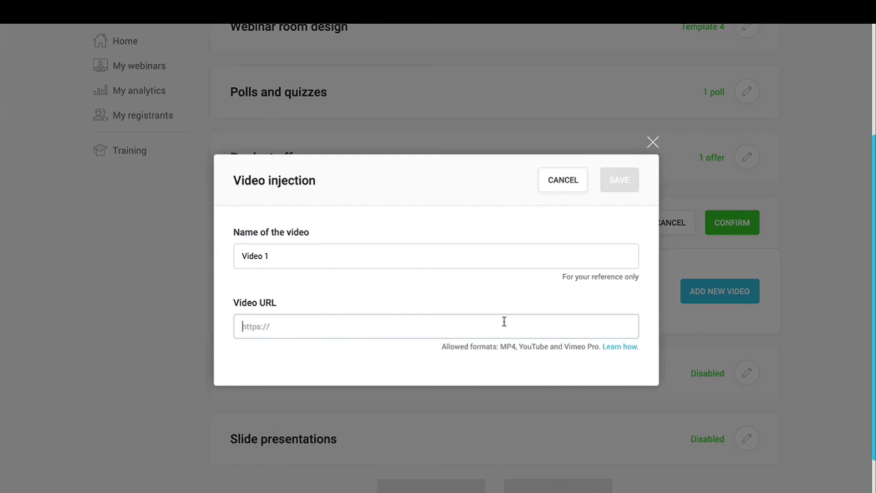
text(https://youtu.be/Wp3xIv7ncSI)
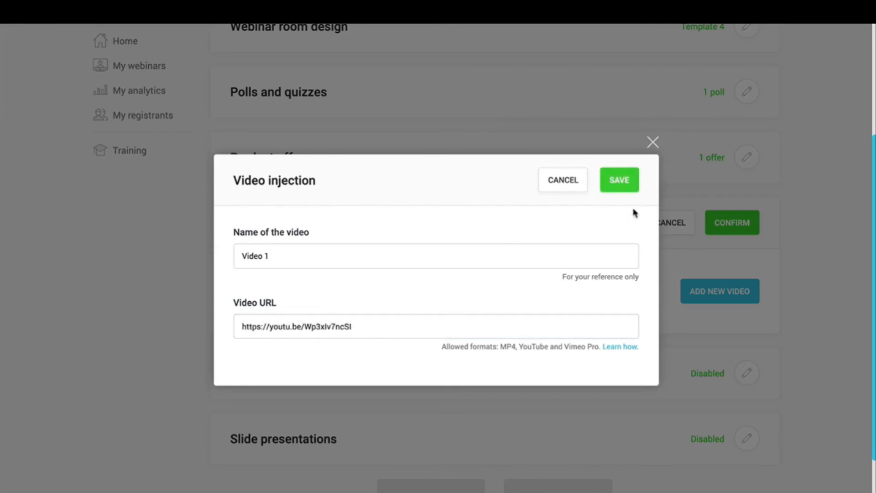
click(622, 184)
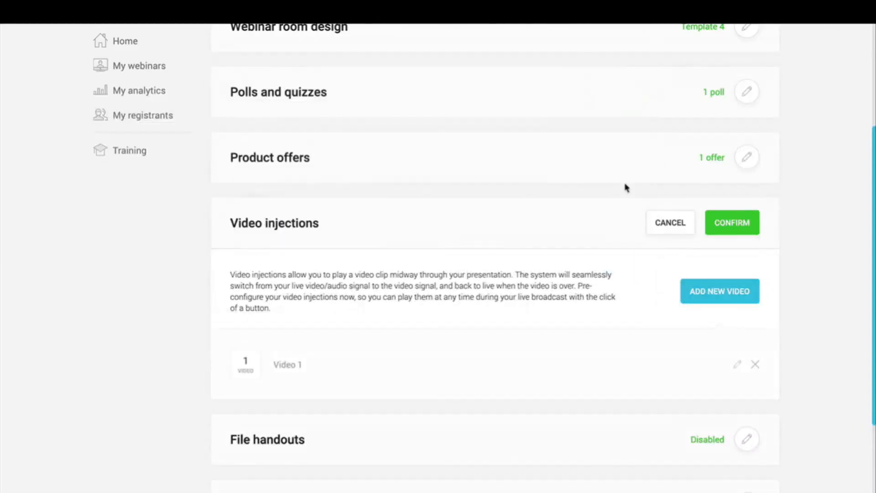
triple_click(290, 365)
click(743, 226)
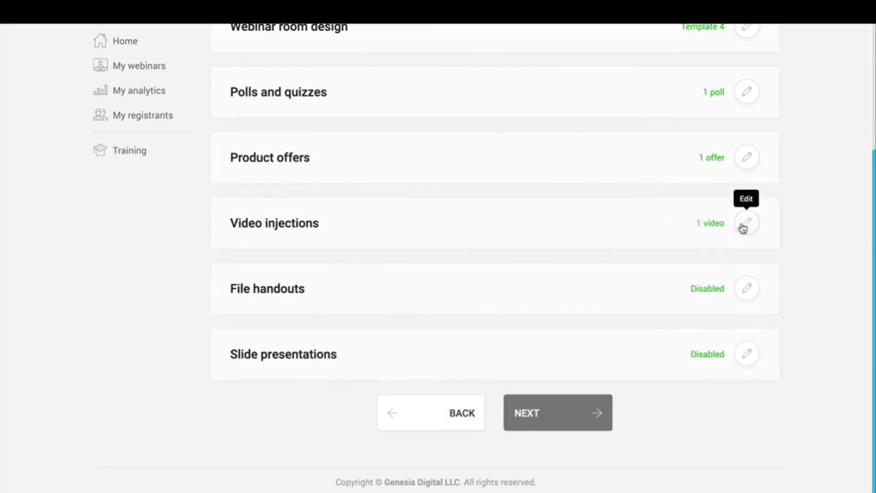
Step: Add a new file handout and name it 'ebook'
click(748, 295)
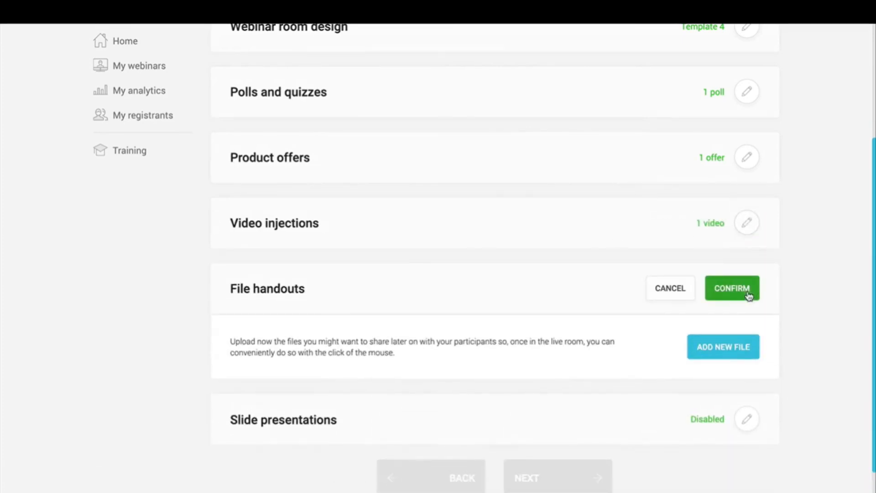
click(719, 348)
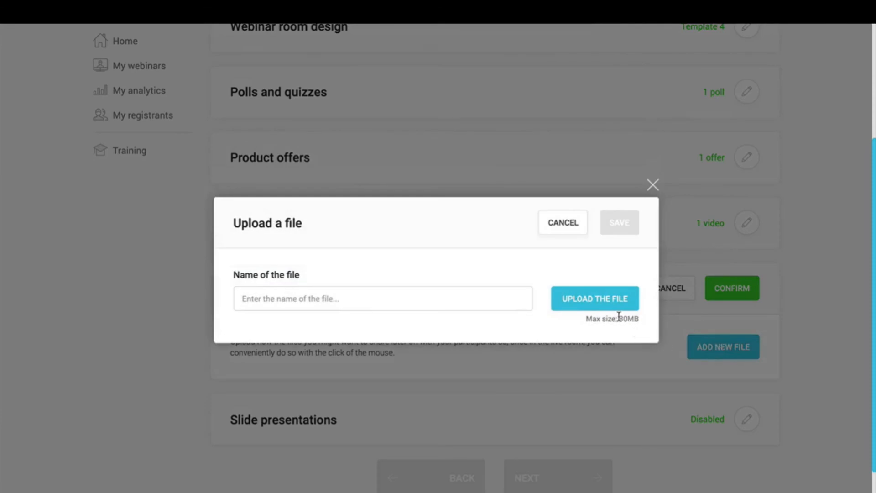
drag(619, 318, 647, 320)
click(646, 319)
click(315, 303)
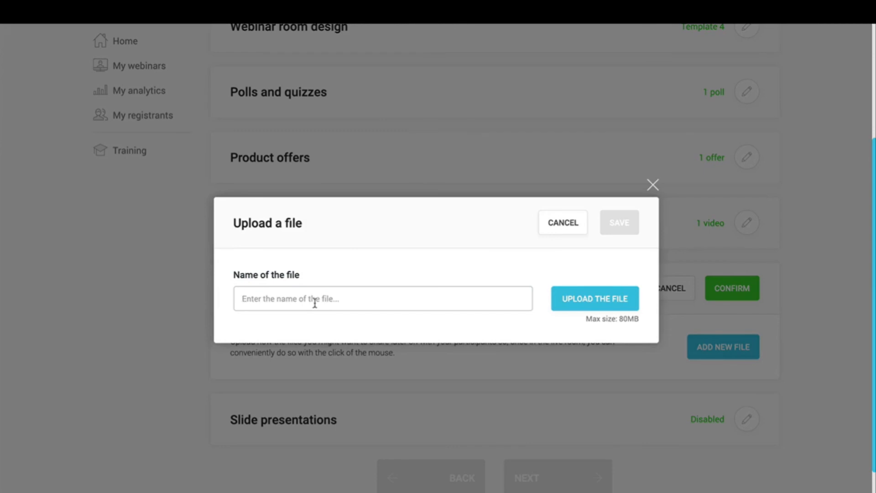
text(file)
key(ctrl+a)
text(ebook)
Step: Upload the eBook PDF as the handout's file and save it
click(591, 302)
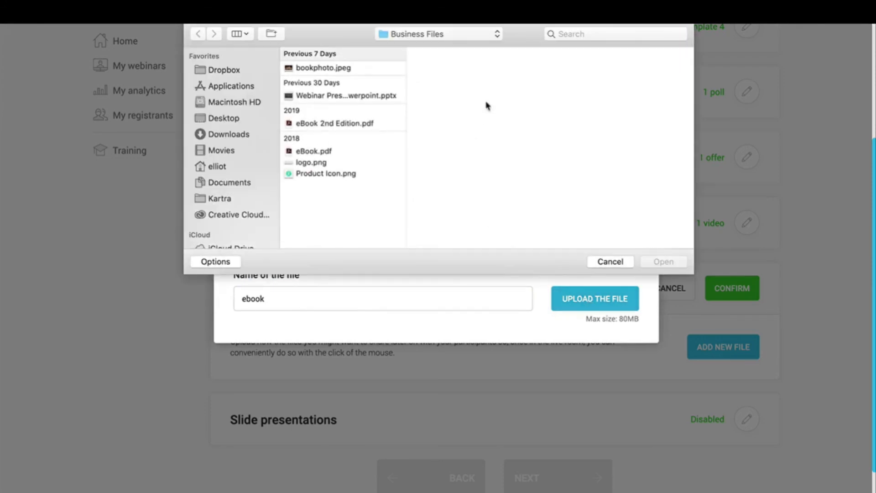
click(316, 153)
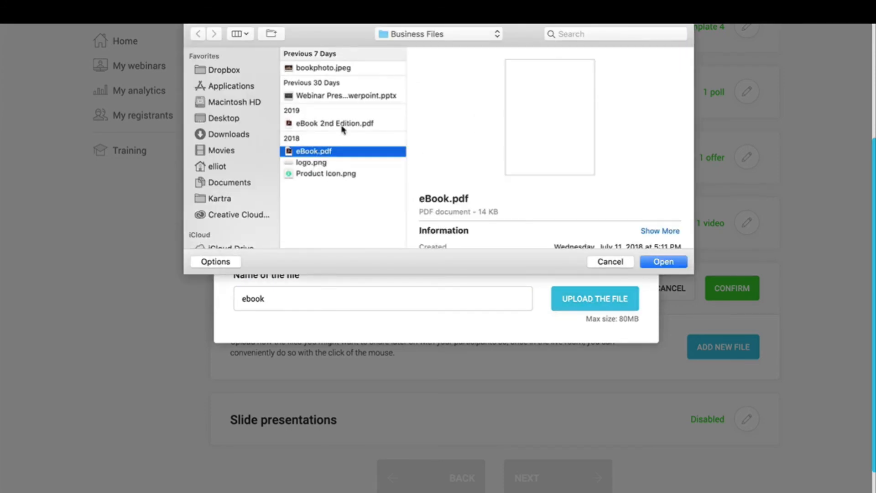
click(343, 124)
click(663, 262)
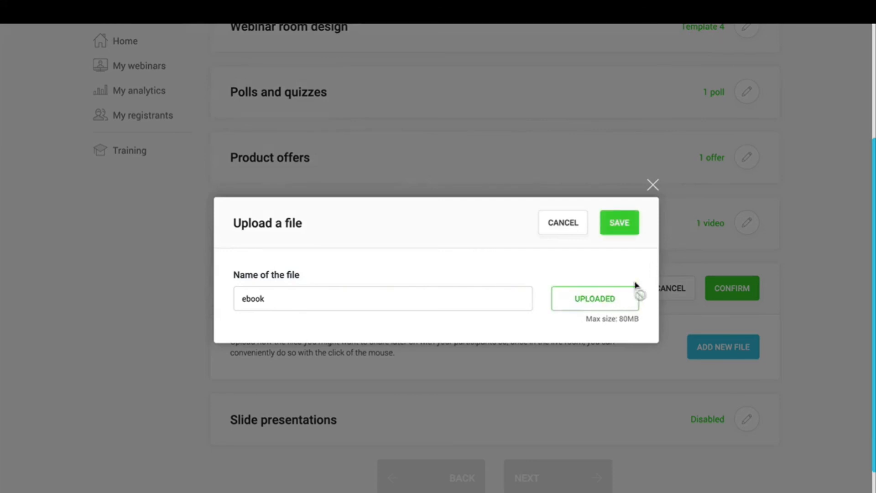
click(619, 223)
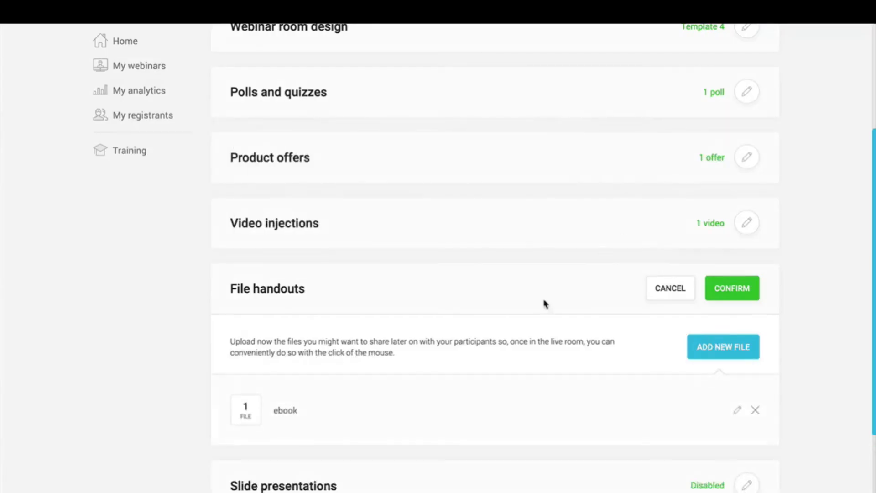
double_click(287, 410)
click(385, 395)
Step: Confirm the file handouts and add a slide presentation named 'Slide presentation'
click(731, 288)
click(748, 358)
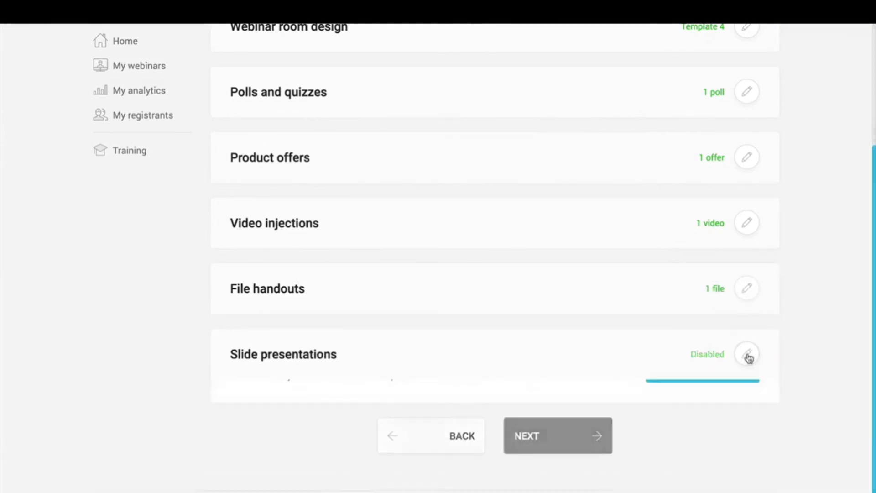
scroll(415, 360, down, 2)
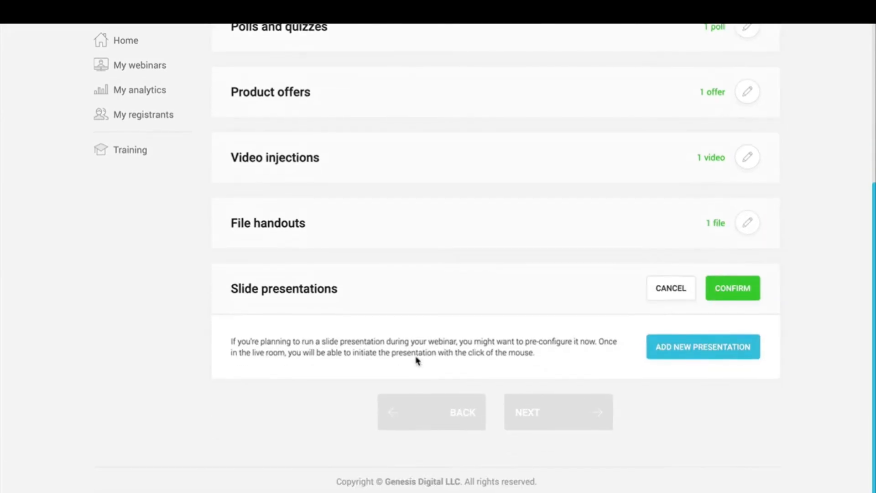
click(697, 350)
click(463, 290)
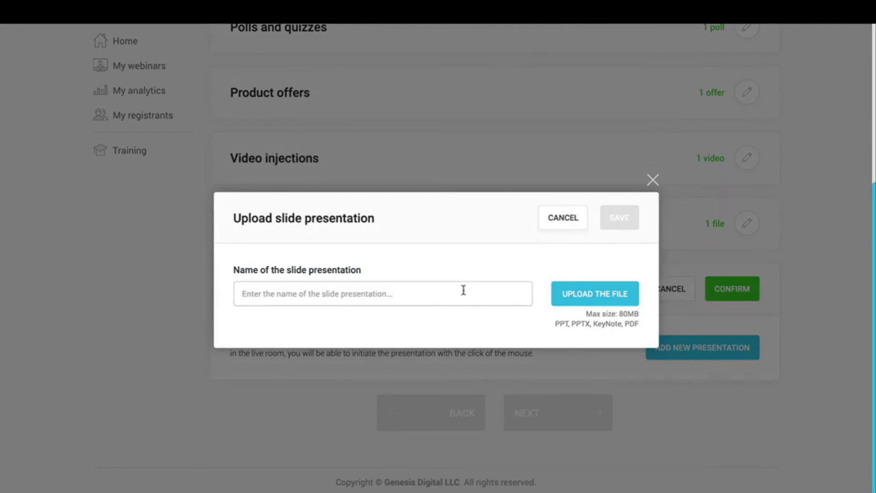
text(Slide presentati)
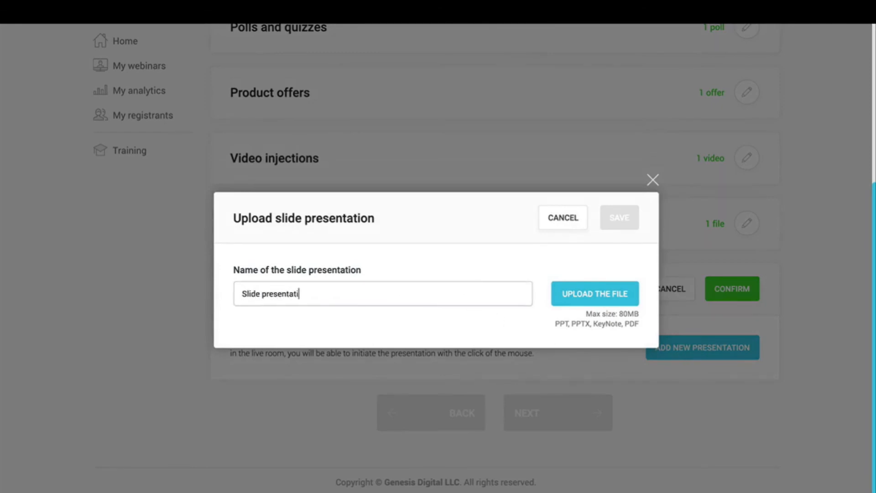
text(on)
Step: Upload eBook 2nd Edition.pdf as the slides, save it and confirm the settings
click(585, 293)
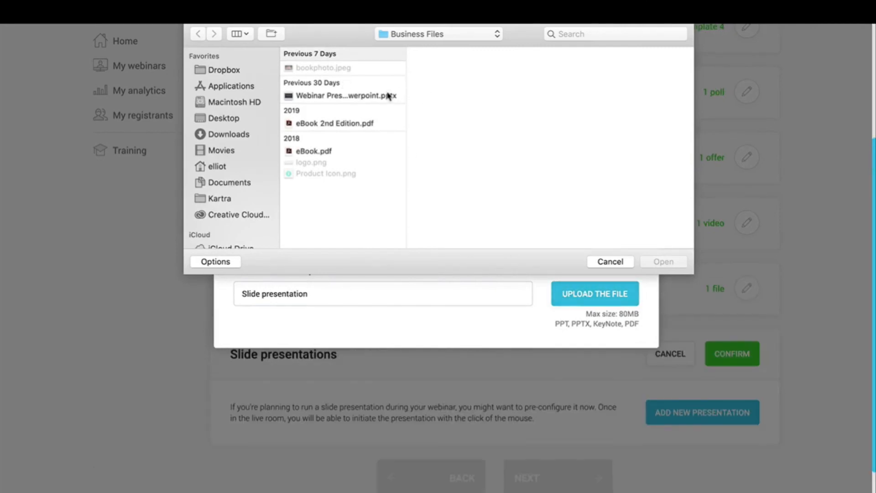
click(388, 96)
click(356, 125)
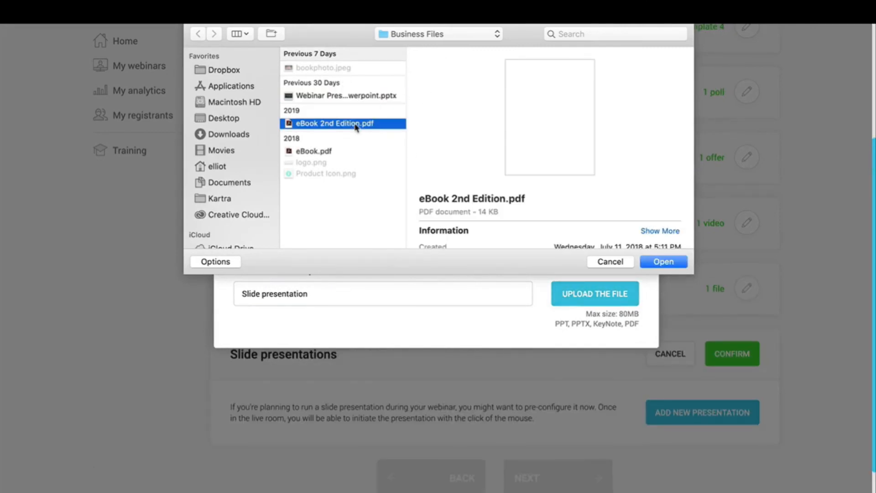
click(666, 263)
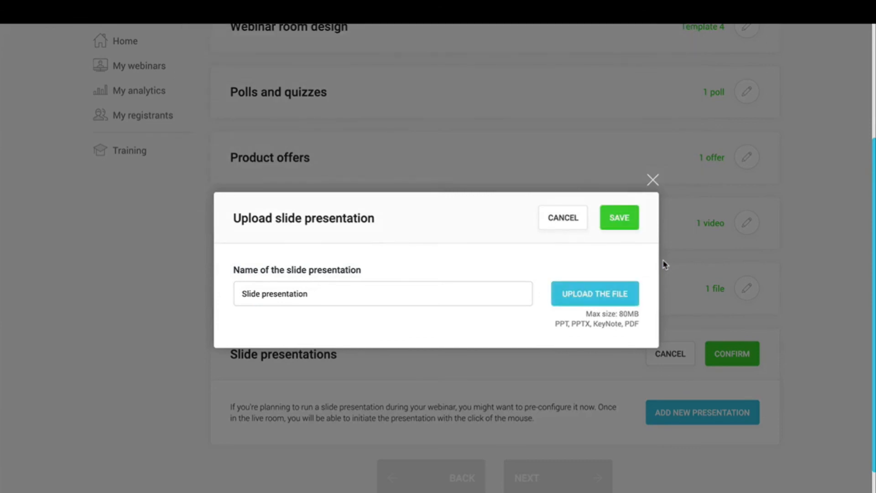
click(618, 225)
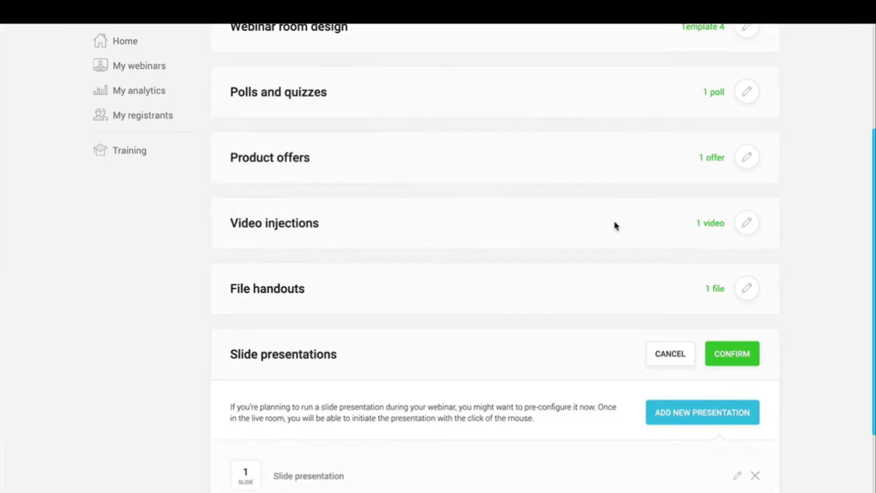
scroll(557, 358, down, 3)
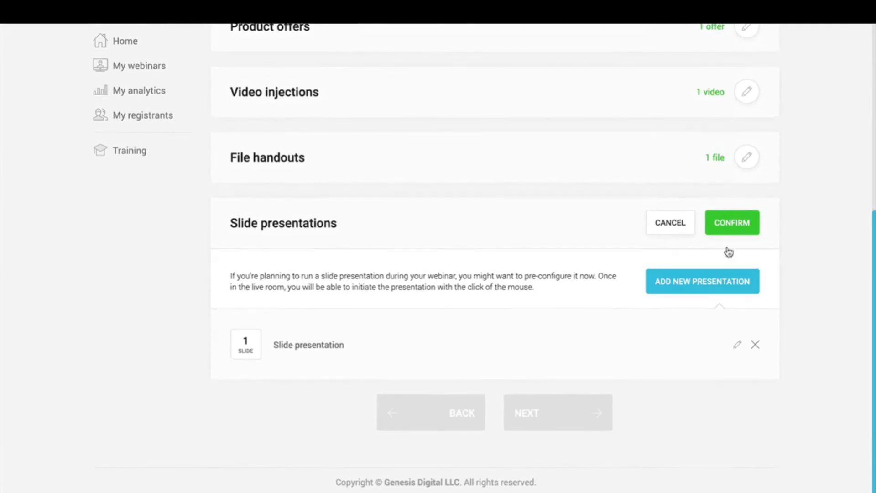
click(752, 224)
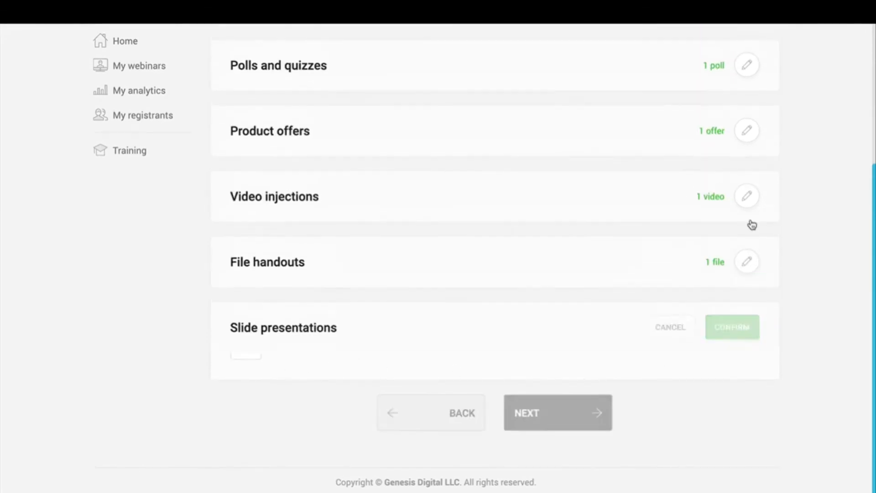
Step: Go to the Replay step and enable 'Yes, record the webinar session'
click(579, 413)
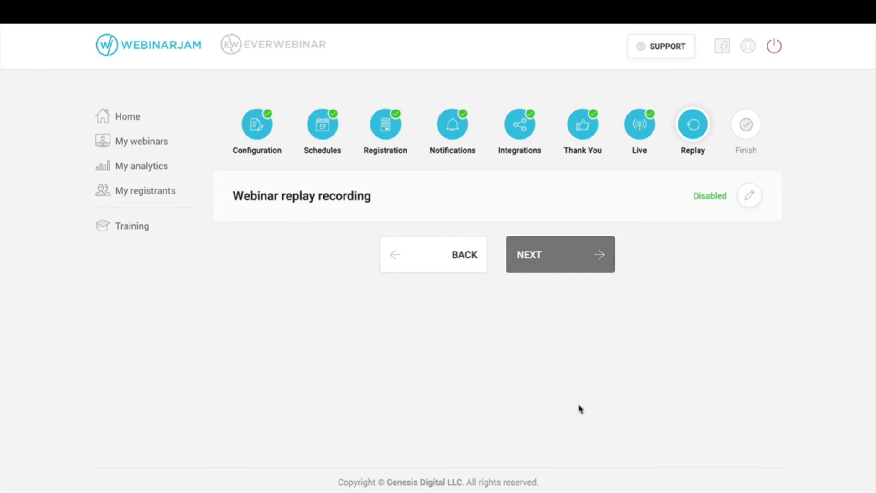
click(742, 200)
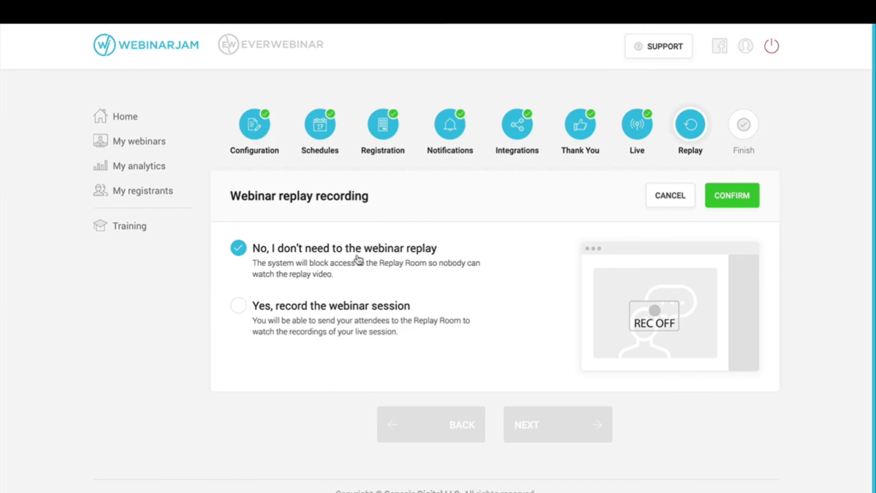
click(239, 313)
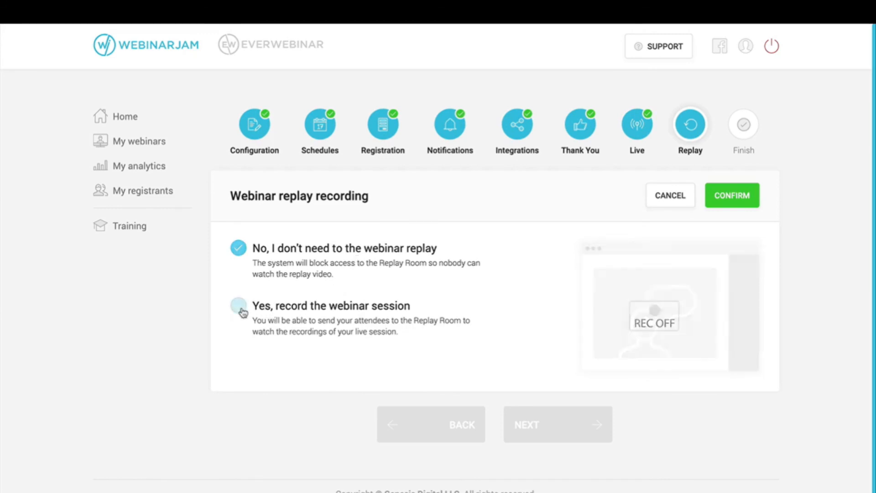
click(720, 196)
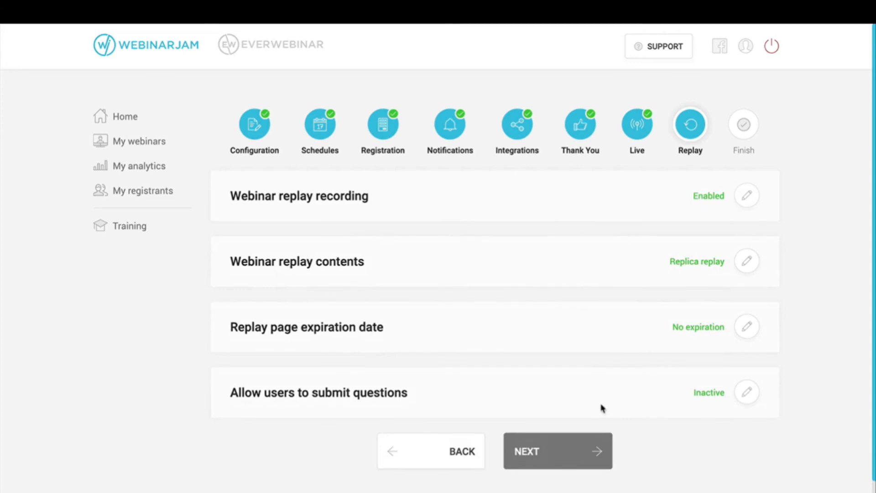
Step: Review the Custom video replay option and its hours, minutes and seconds duration fields
click(748, 261)
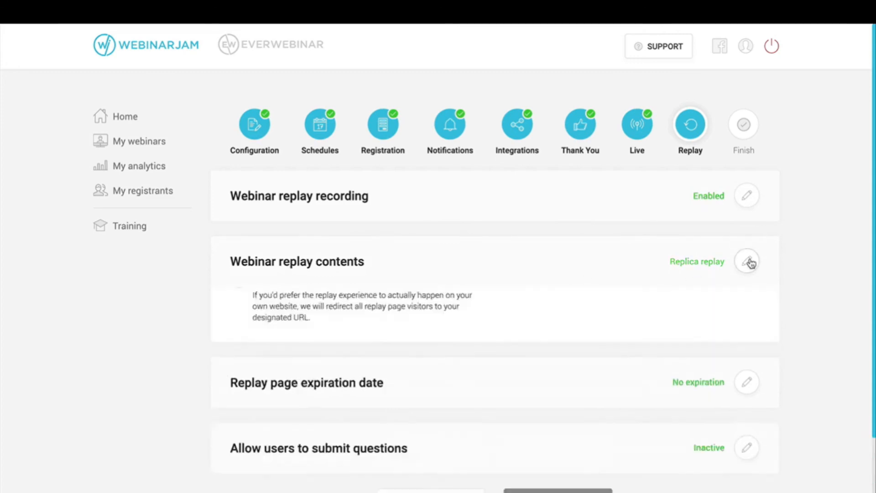
scroll(746, 272, down, 3)
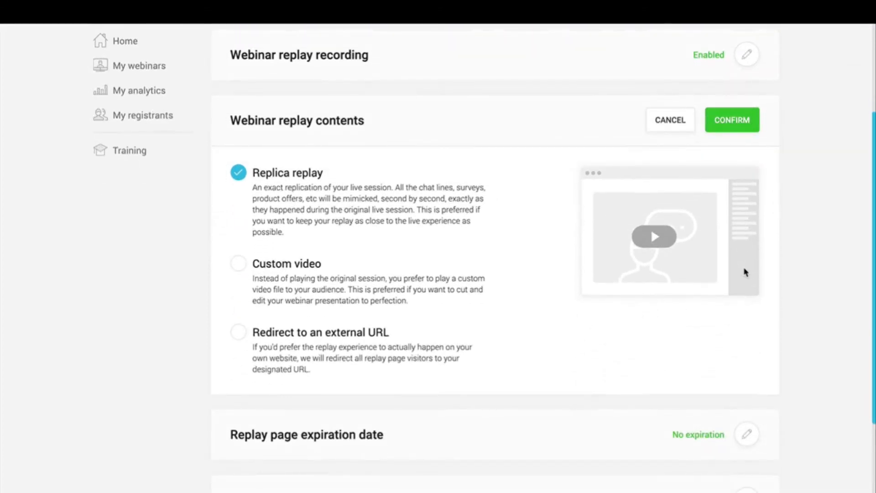
click(237, 273)
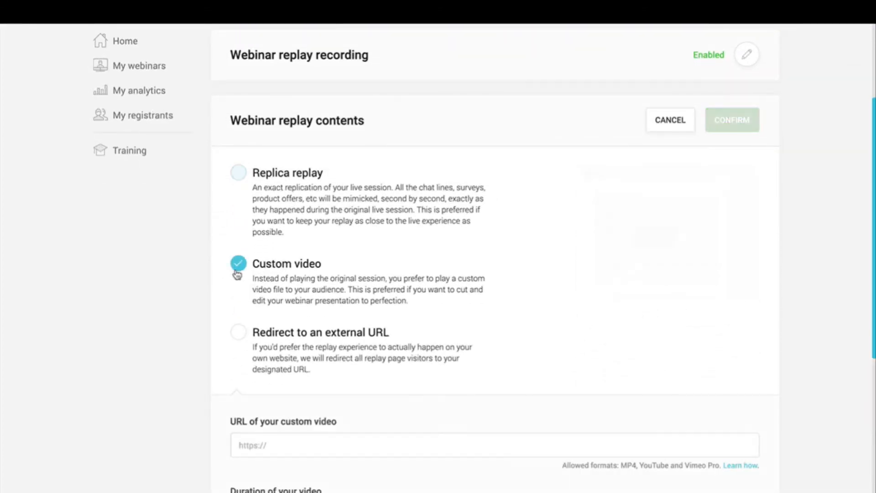
scroll(237, 273, down, 1)
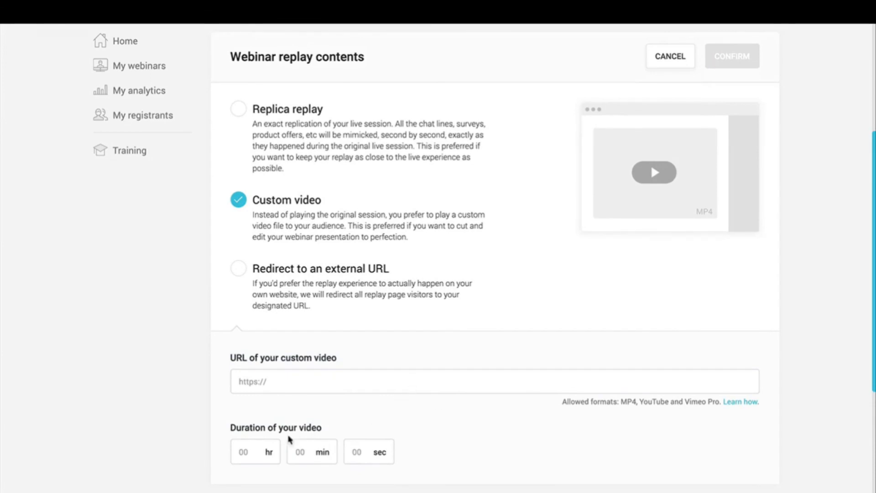
click(252, 450)
click(292, 452)
click(356, 457)
click(241, 458)
click(309, 456)
click(354, 452)
Step: Check the Redirect option, then keep Replica replay as the replay contents and confirm
click(236, 273)
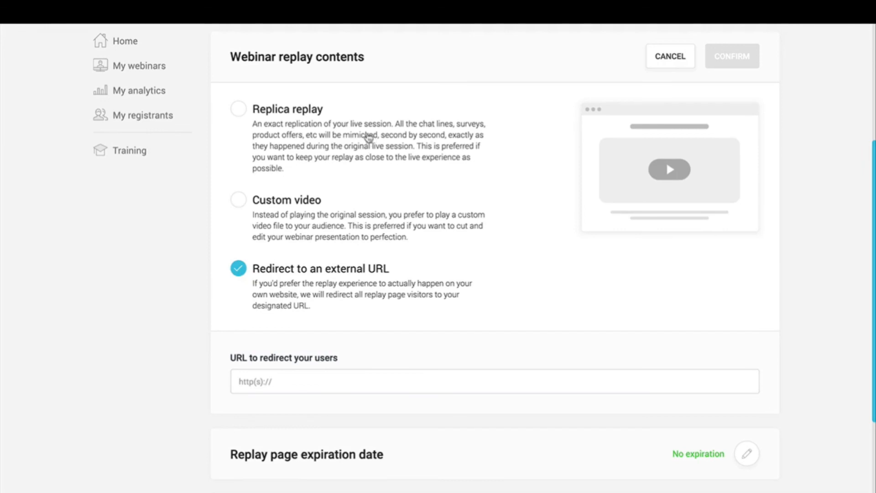
click(307, 124)
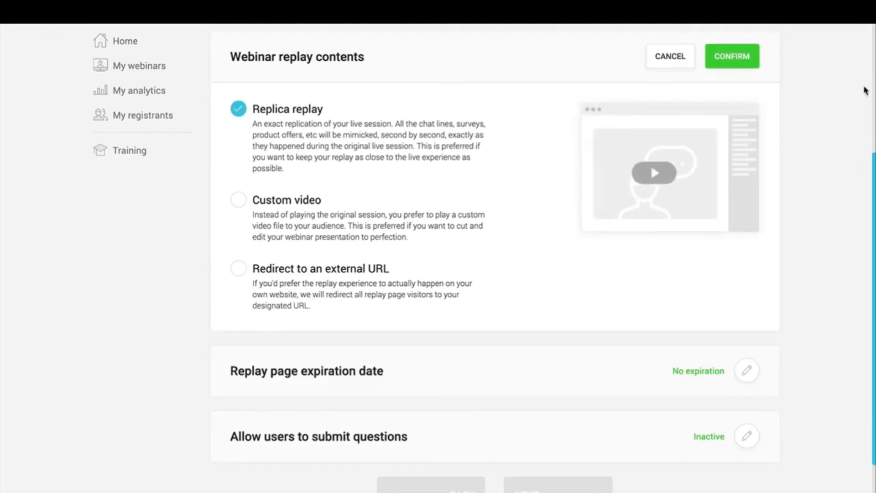
click(728, 58)
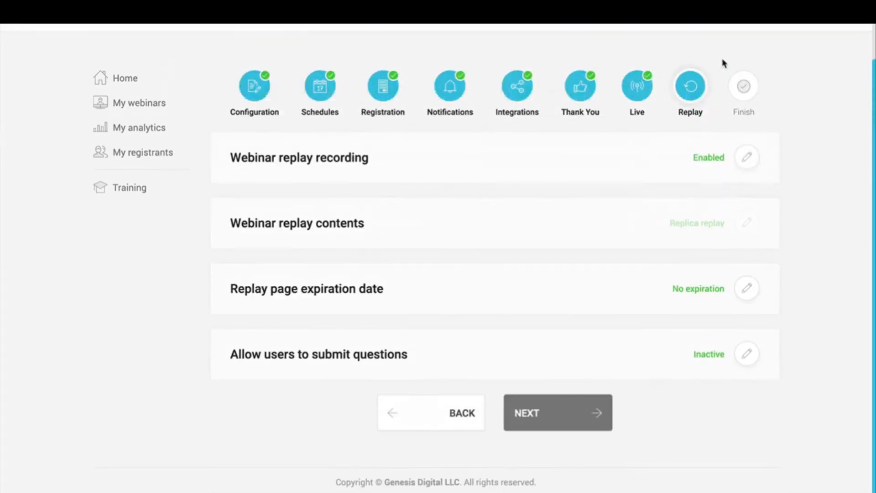
click(745, 290)
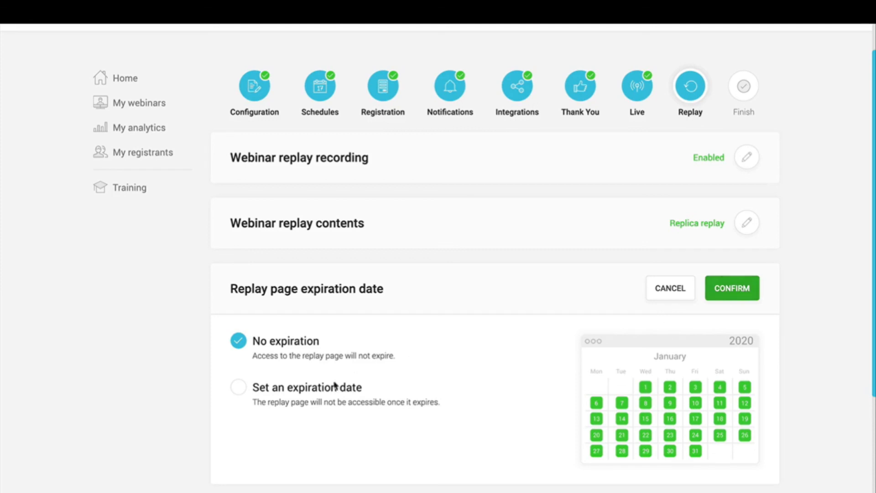
Step: Set the replay page to expire 72 hours after the live session
click(332, 387)
scroll(333, 388, down, 1)
scroll(332, 387, down, 3)
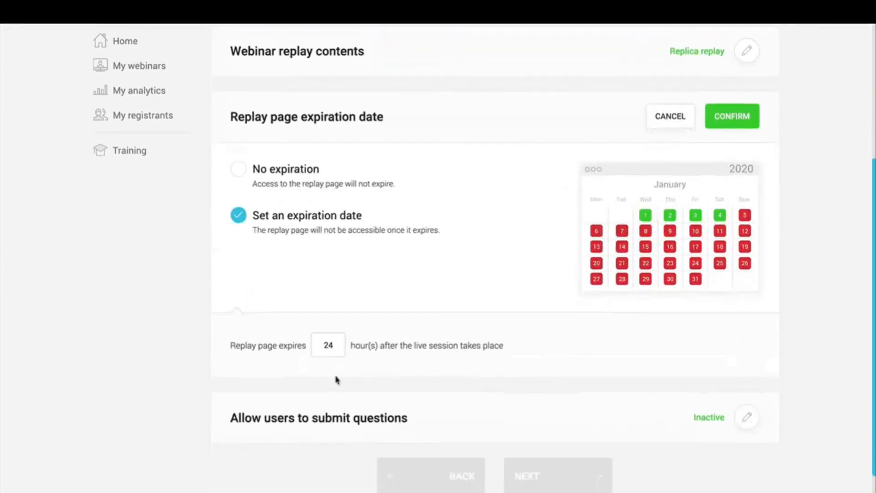
double_click(328, 346)
text(72)
click(733, 119)
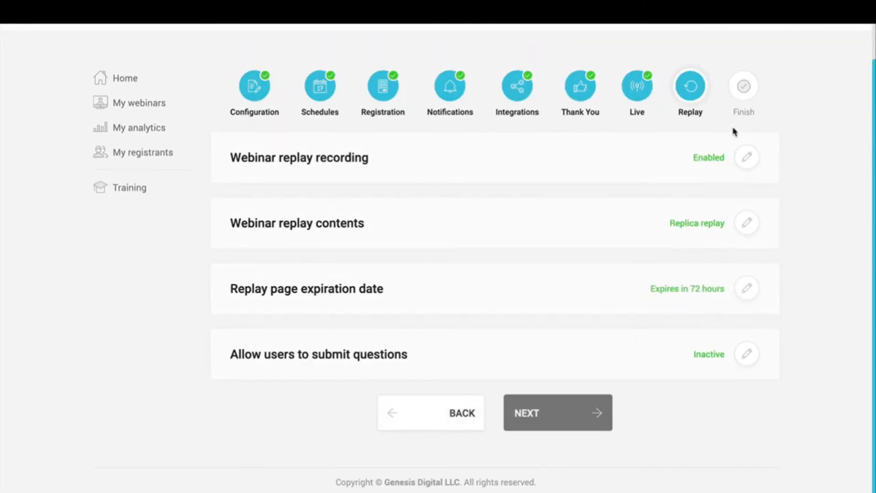
Step: Activate the replay question box, forwarding questions to the entered email address, and confirm
click(747, 356)
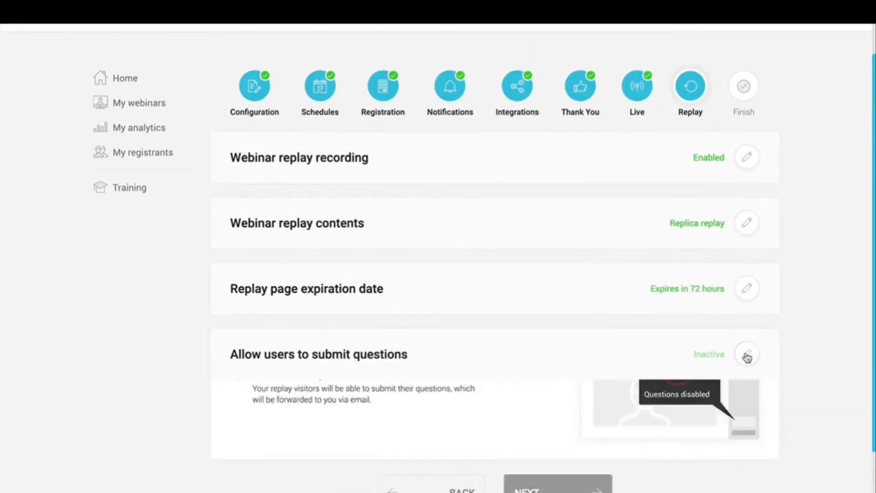
scroll(747, 359, down, 4)
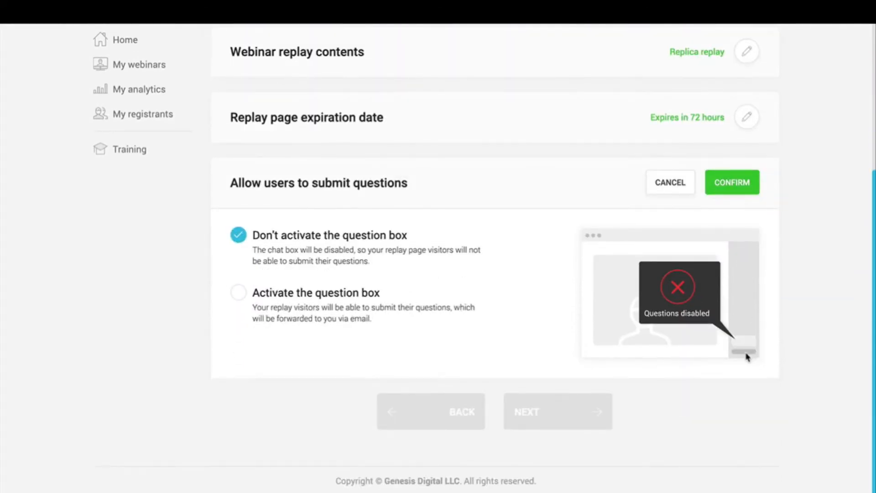
click(302, 303)
scroll(459, 349, down, 2)
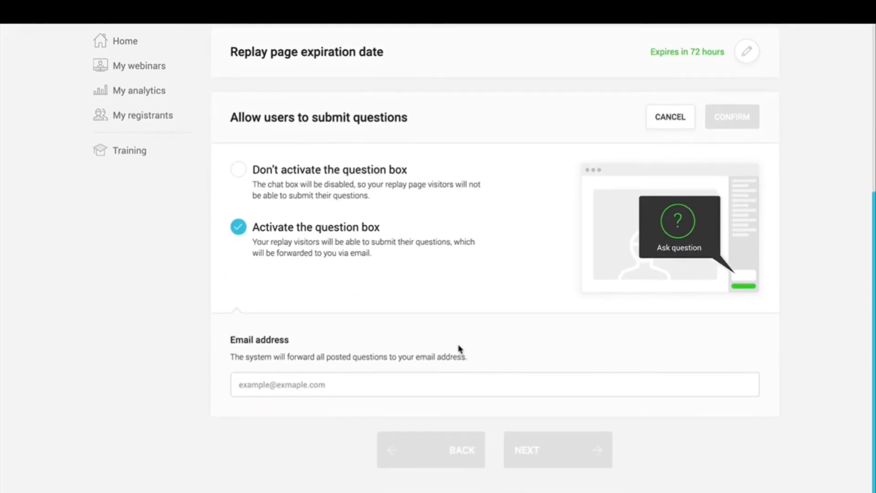
click(427, 380)
text(t)
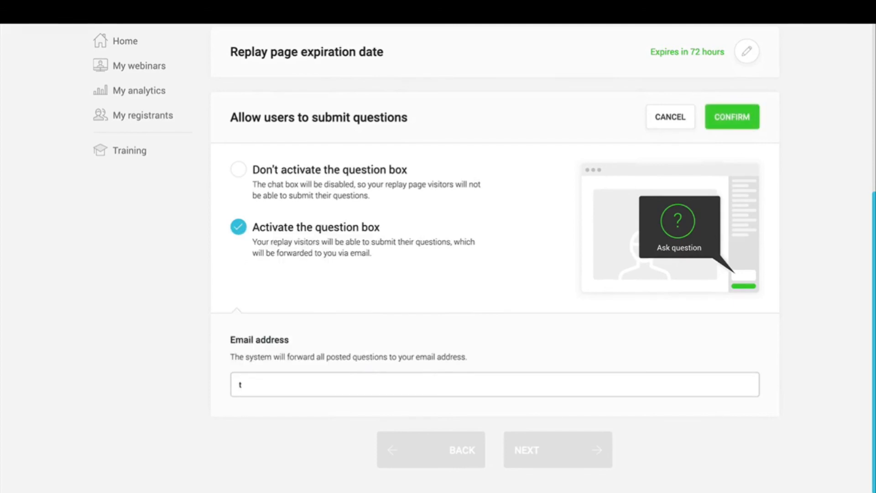
text(est@example.com)
click(507, 344)
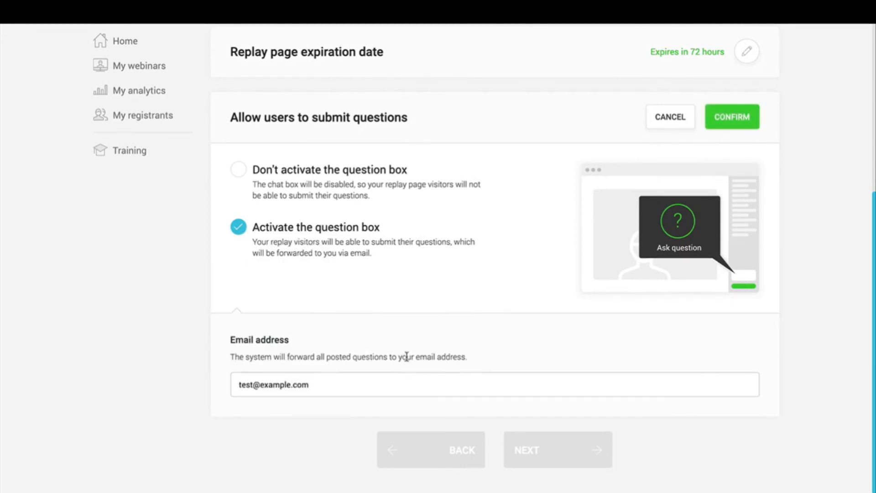
triple_click(310, 389)
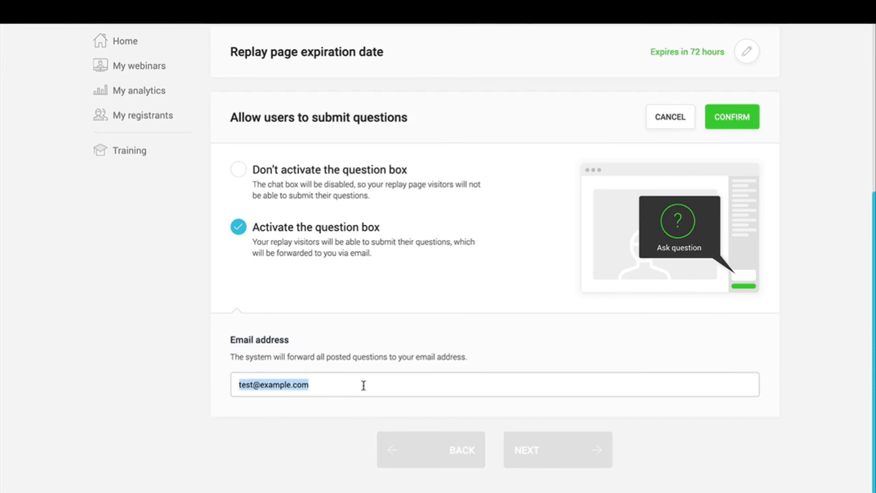
double_click(283, 383)
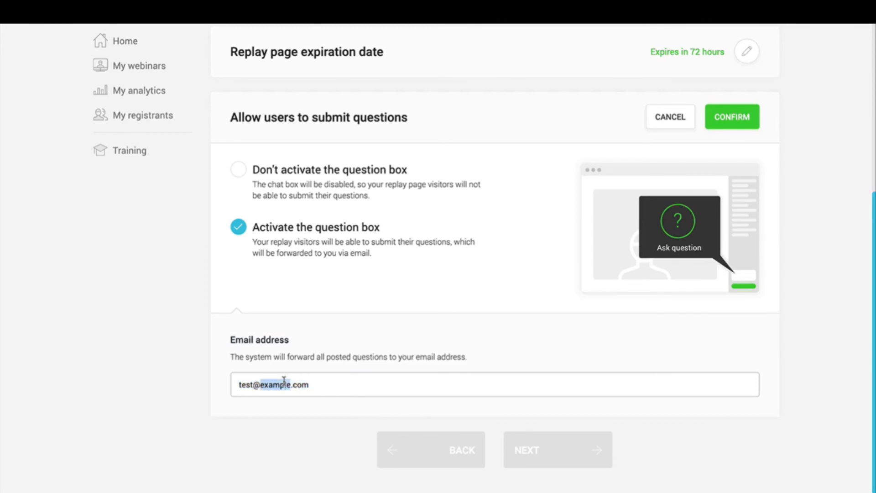
click(397, 347)
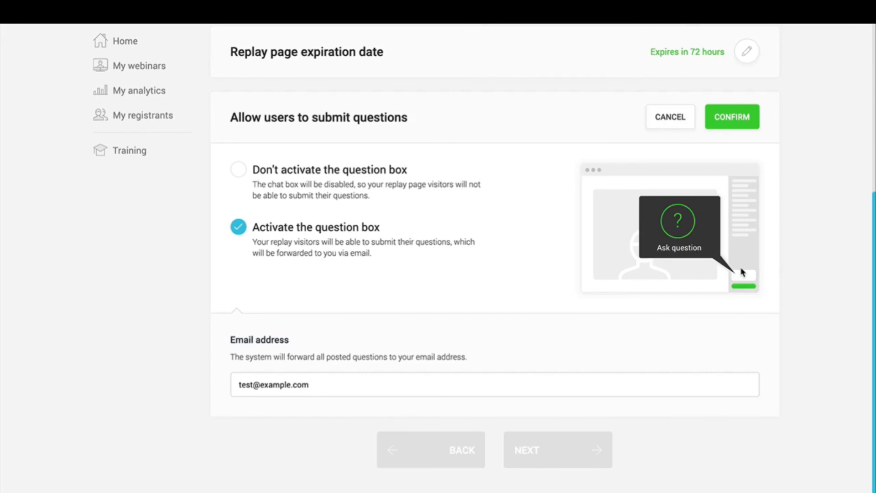
click(749, 122)
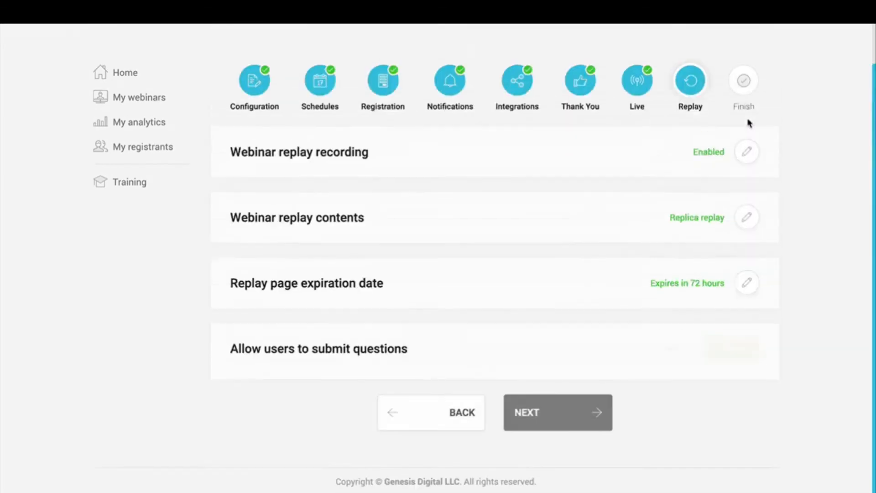
Step: Finish the webinar wizard and view the new webinar in My webinars
click(544, 416)
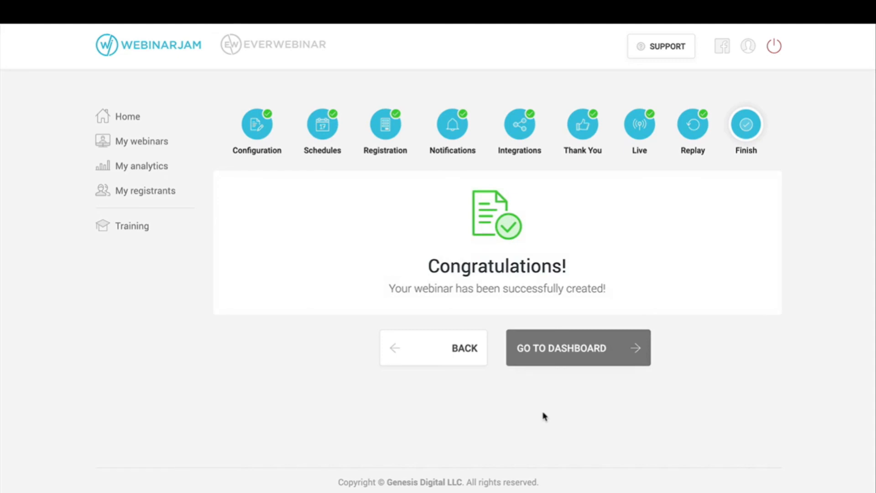
click(159, 149)
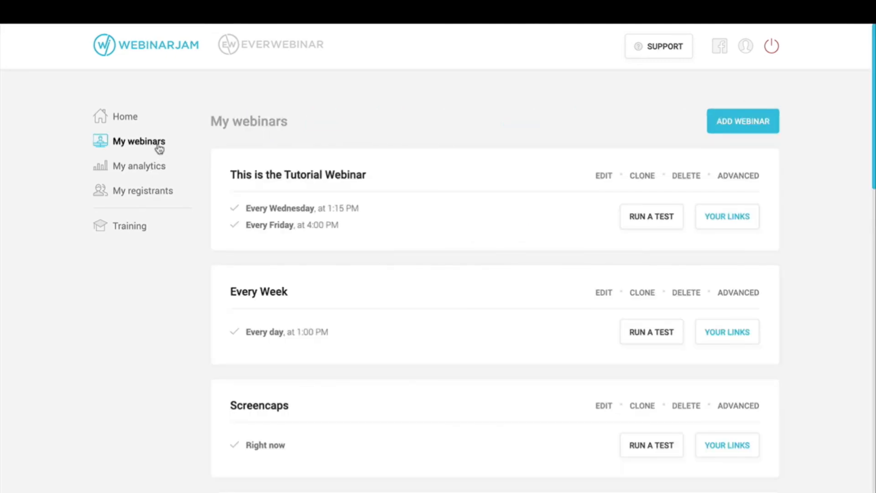